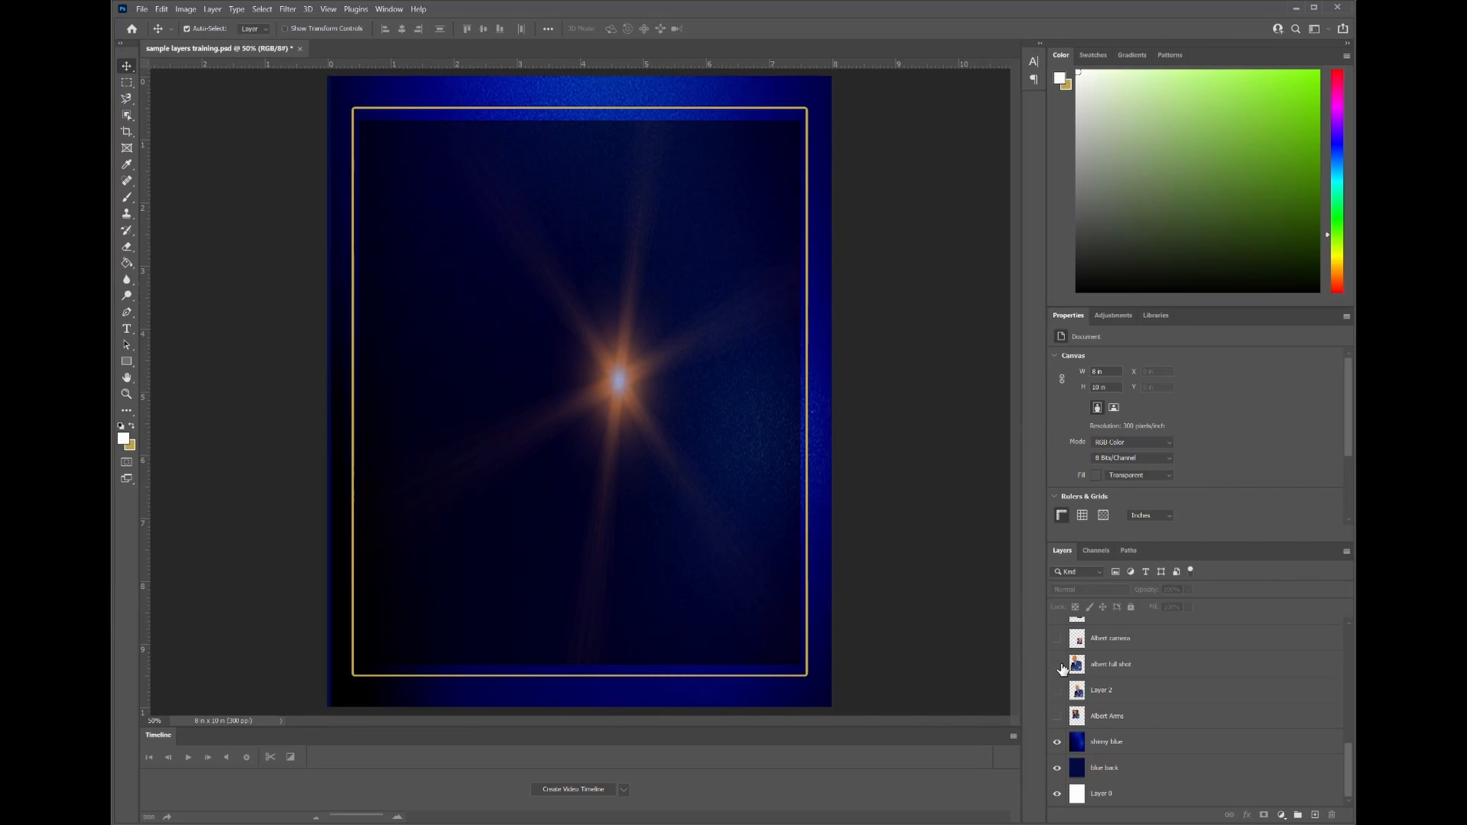
- Show the full-shot portrait, the camera portrait, the golf copy and the Layer 1 copy 3 layers
{"action": "left_click", "coordinate": [1057, 665]}
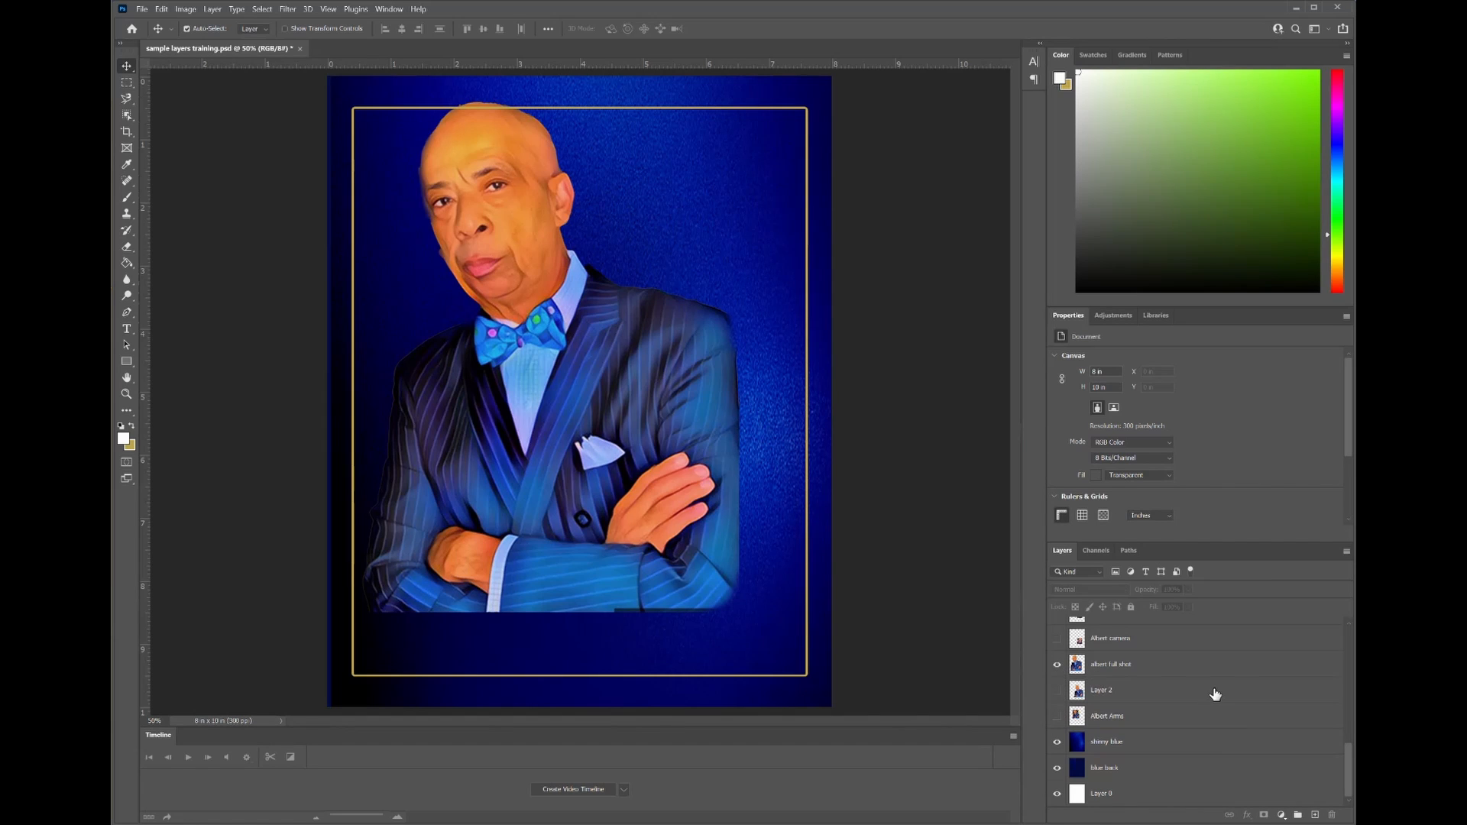
{"action": "scroll", "coordinate": [1215, 693], "scroll_direction": "up", "scroll_amount": 4}
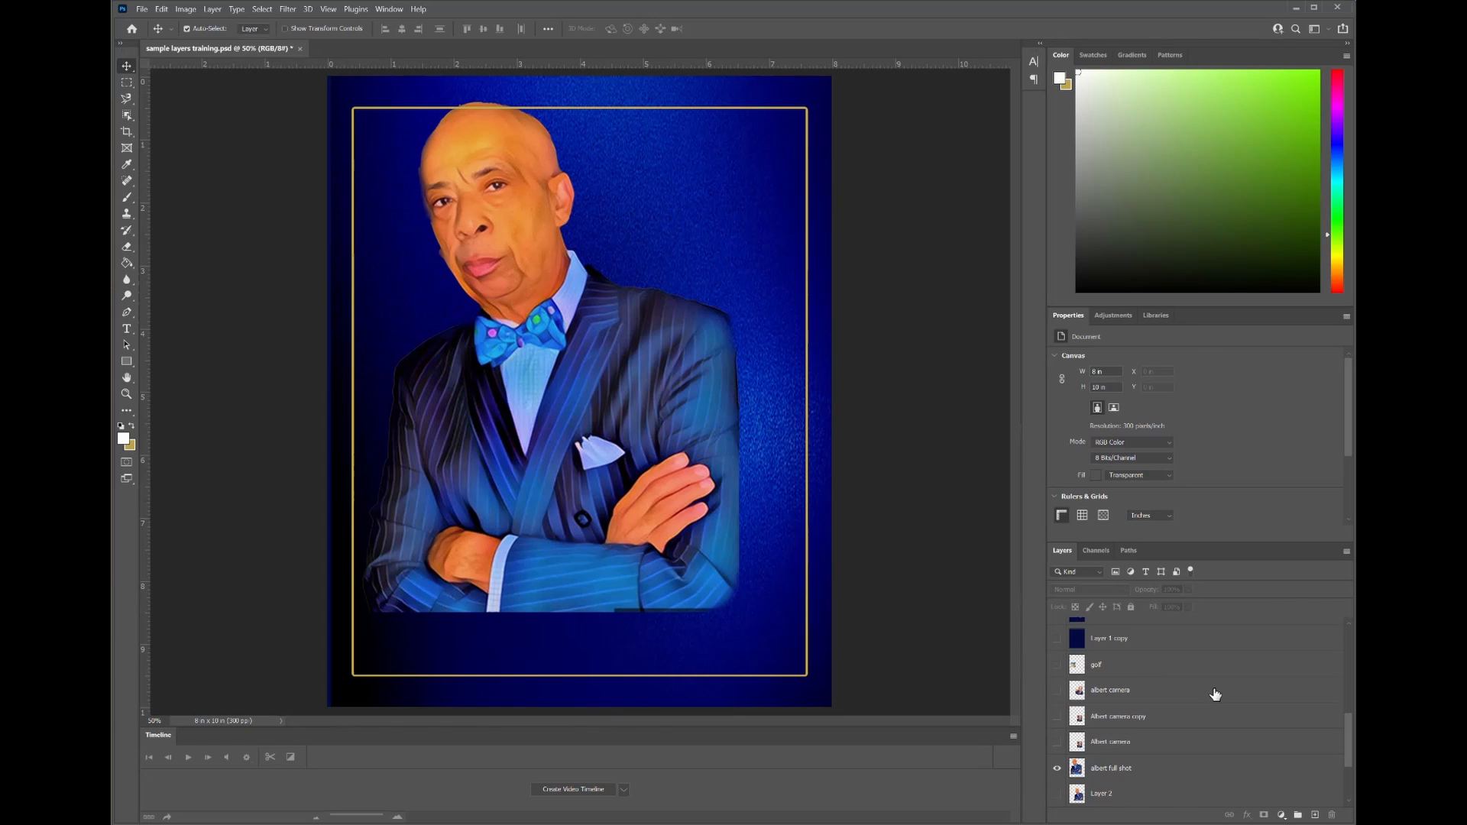
{"action": "left_click", "coordinate": [1057, 666]}
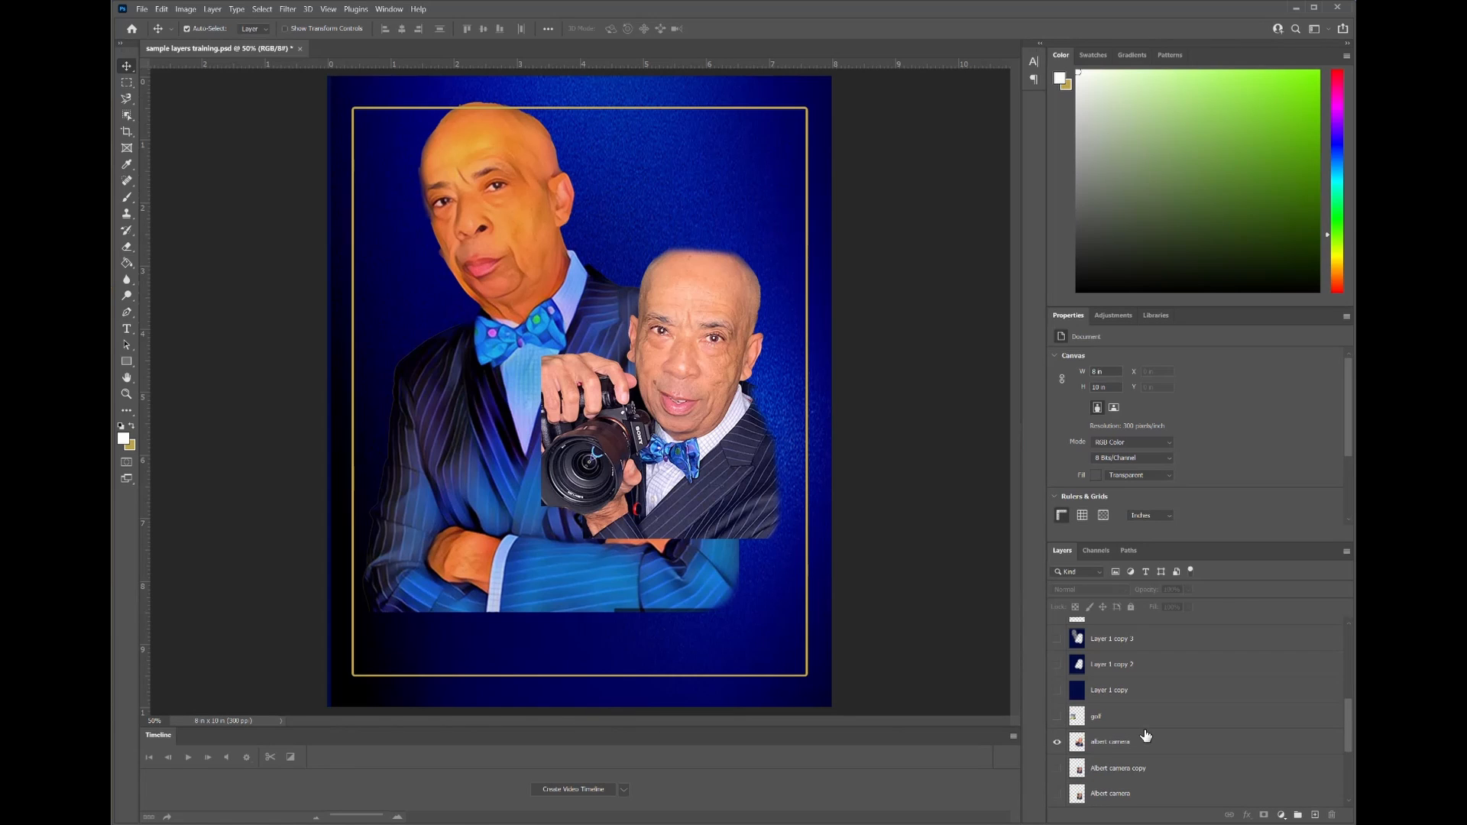
{"action": "scroll", "coordinate": [1145, 736], "scroll_direction": "up", "scroll_amount": 1}
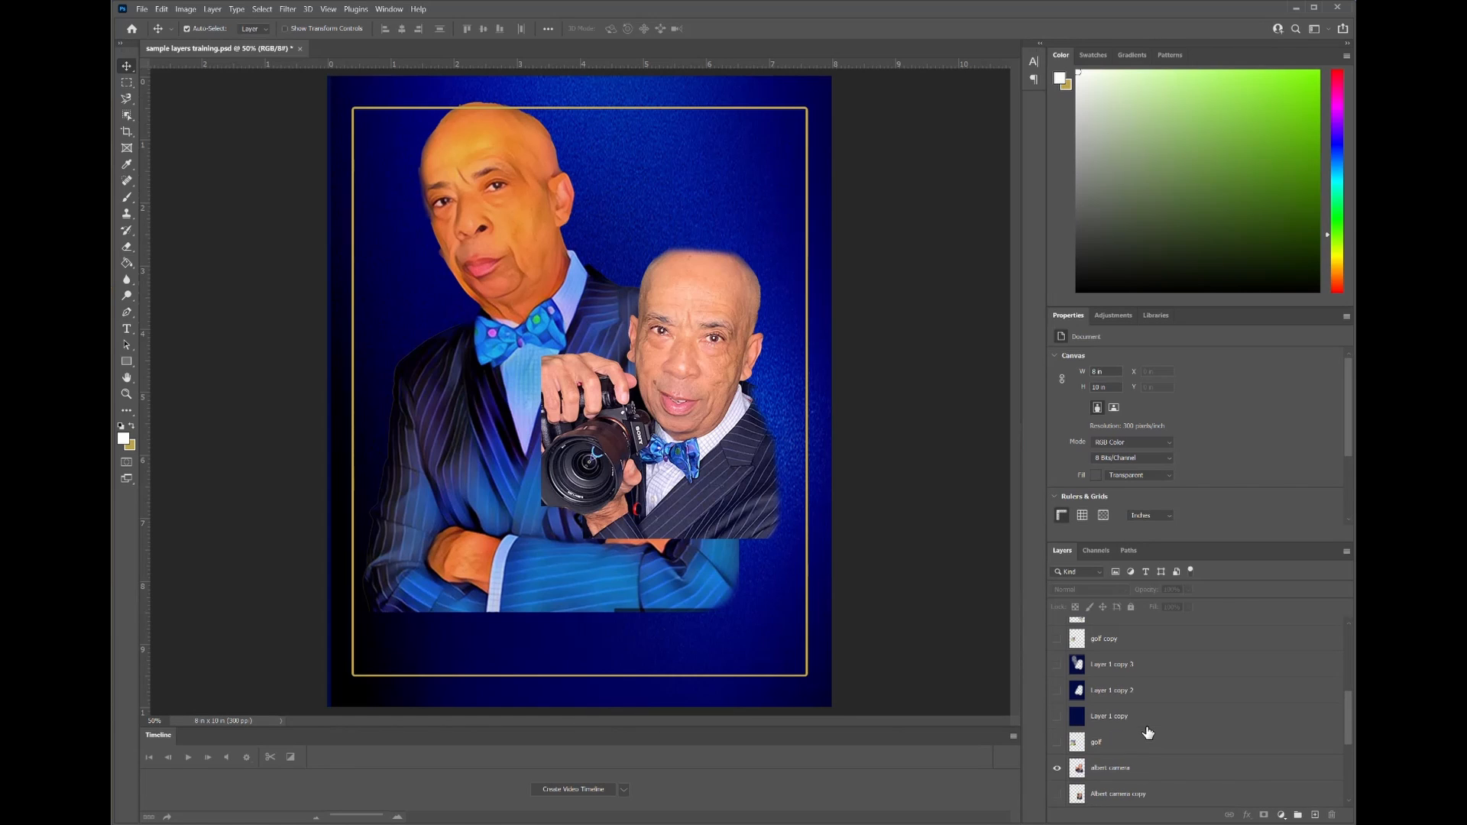
{"action": "left_click", "coordinate": [1057, 639]}
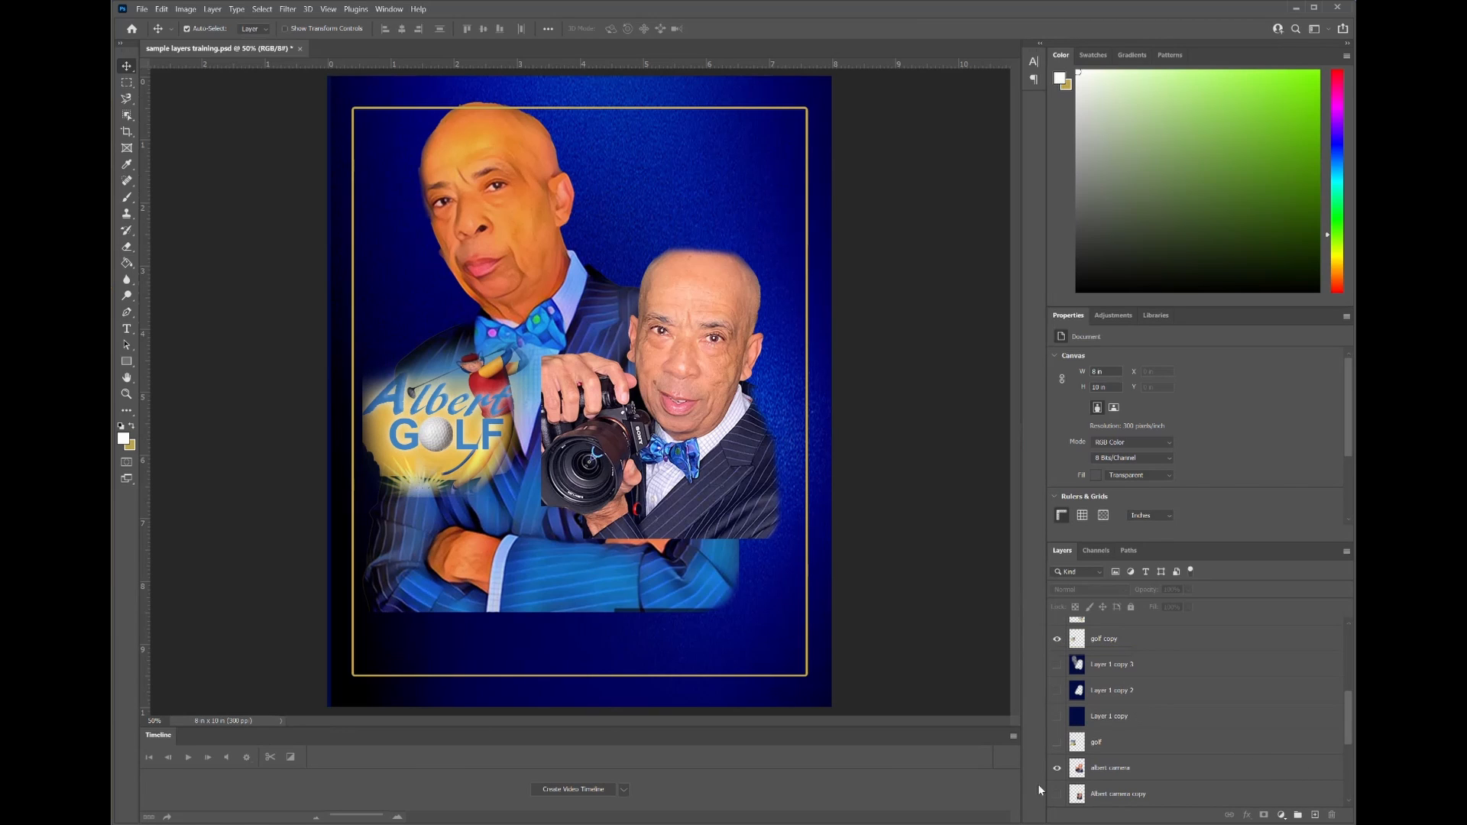
{"action": "left_click", "coordinate": [1056, 664]}
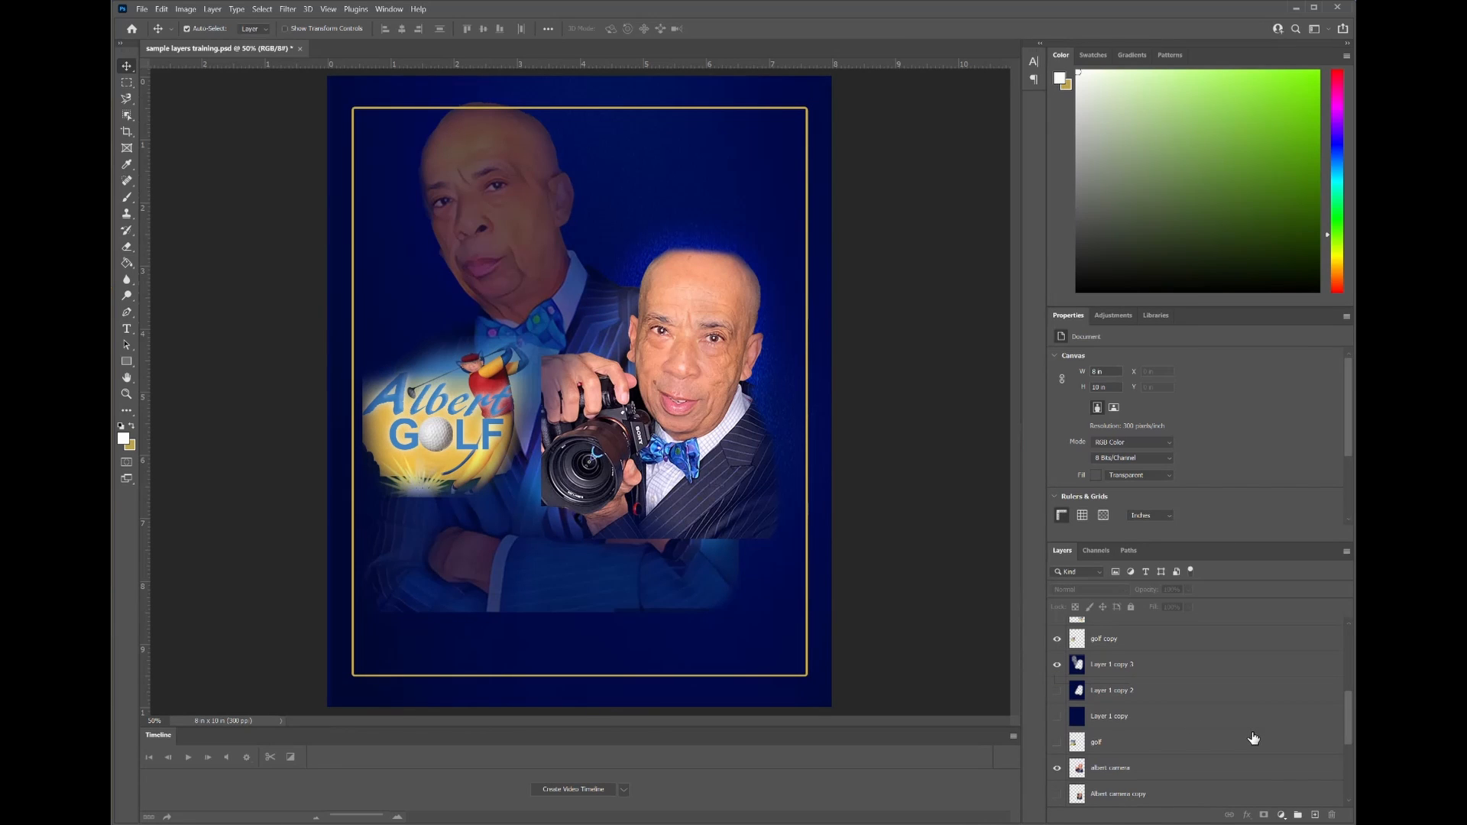
- Hide the gold Layer 3 clipped to the large script text
{"action": "scroll", "coordinate": [1253, 739], "scroll_direction": "down", "scroll_amount": 3}
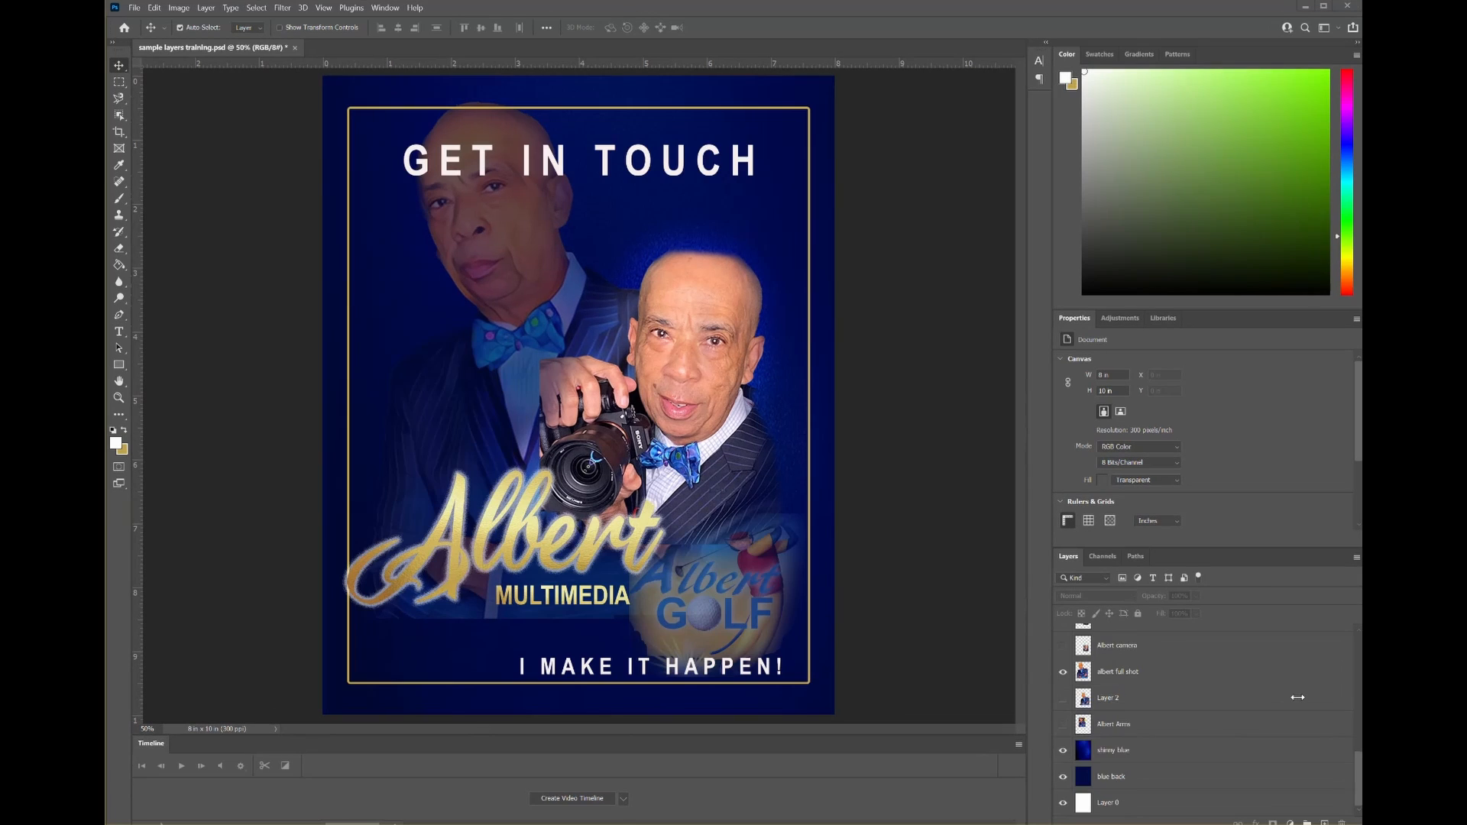
{"action": "scroll", "coordinate": [1297, 697], "scroll_direction": "up", "scroll_amount": 4}
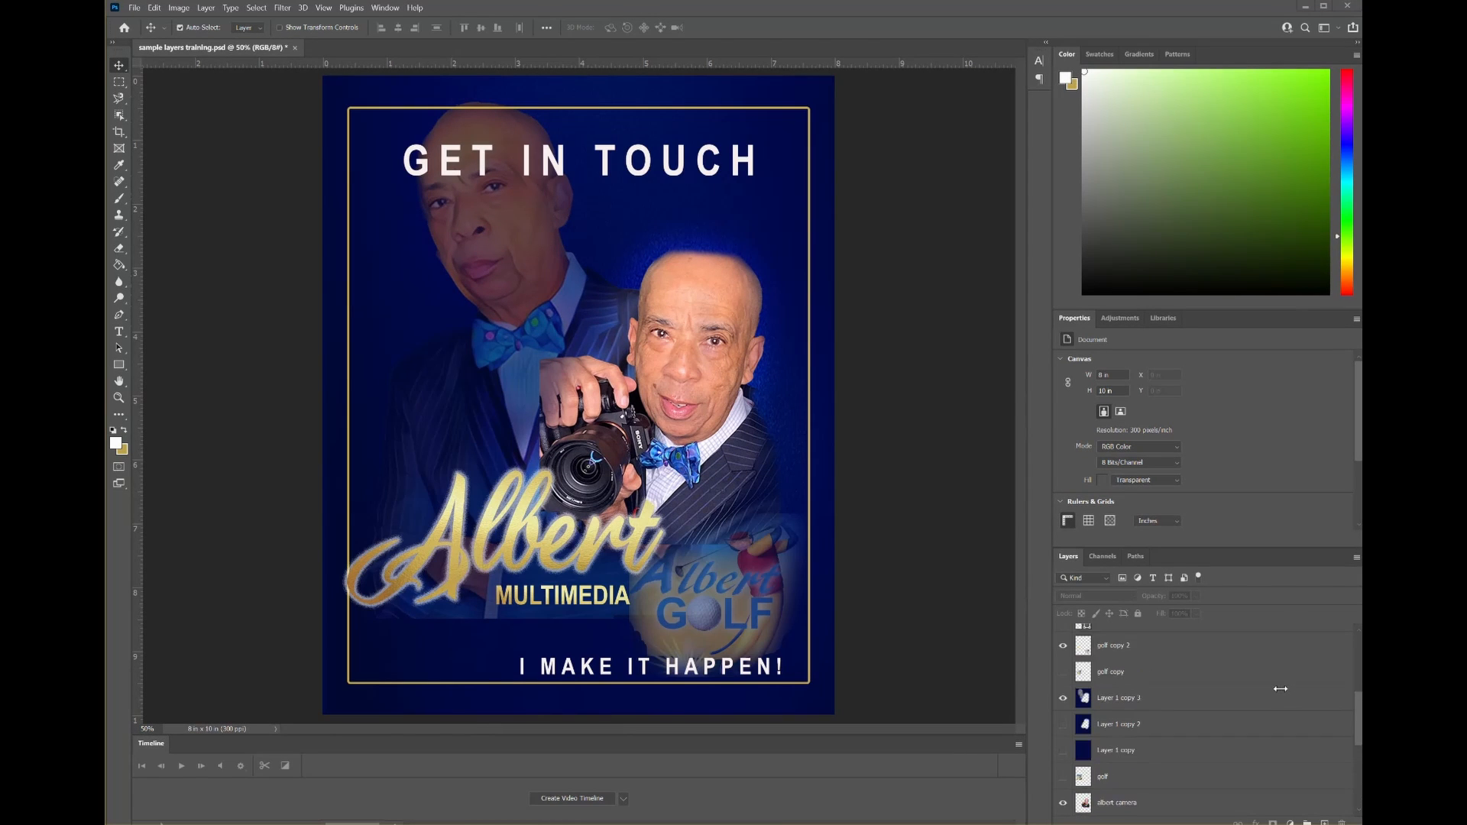
{"action": "scroll", "coordinate": [1280, 689], "scroll_direction": "up", "scroll_amount": 5}
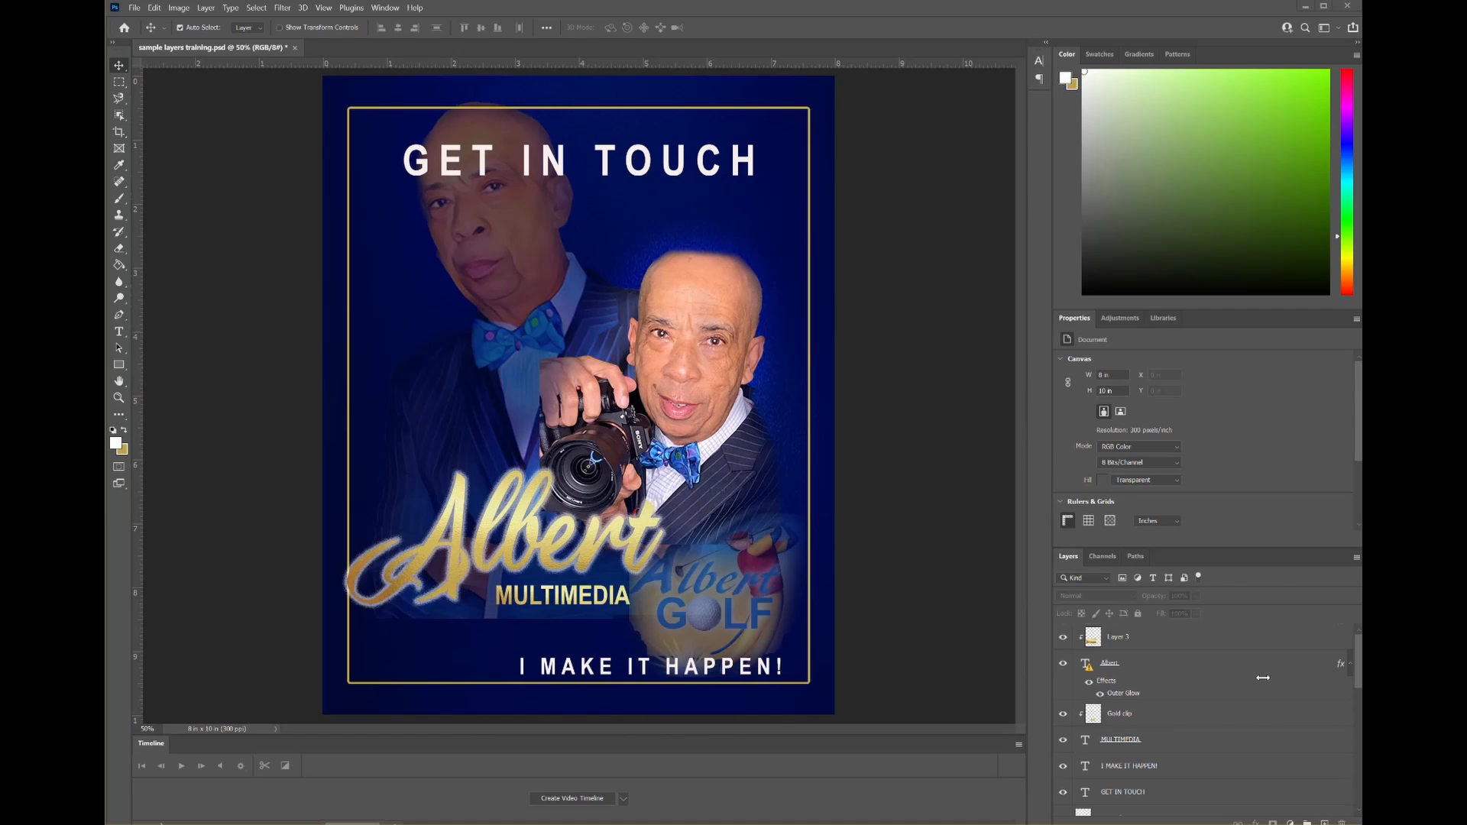
{"action": "left_click", "coordinate": [1066, 635]}
- Hide the visible camera portrait layer and show it again to compare the composition
{"action": "scroll", "coordinate": [1062, 725], "scroll_direction": "down", "scroll_amount": 5}
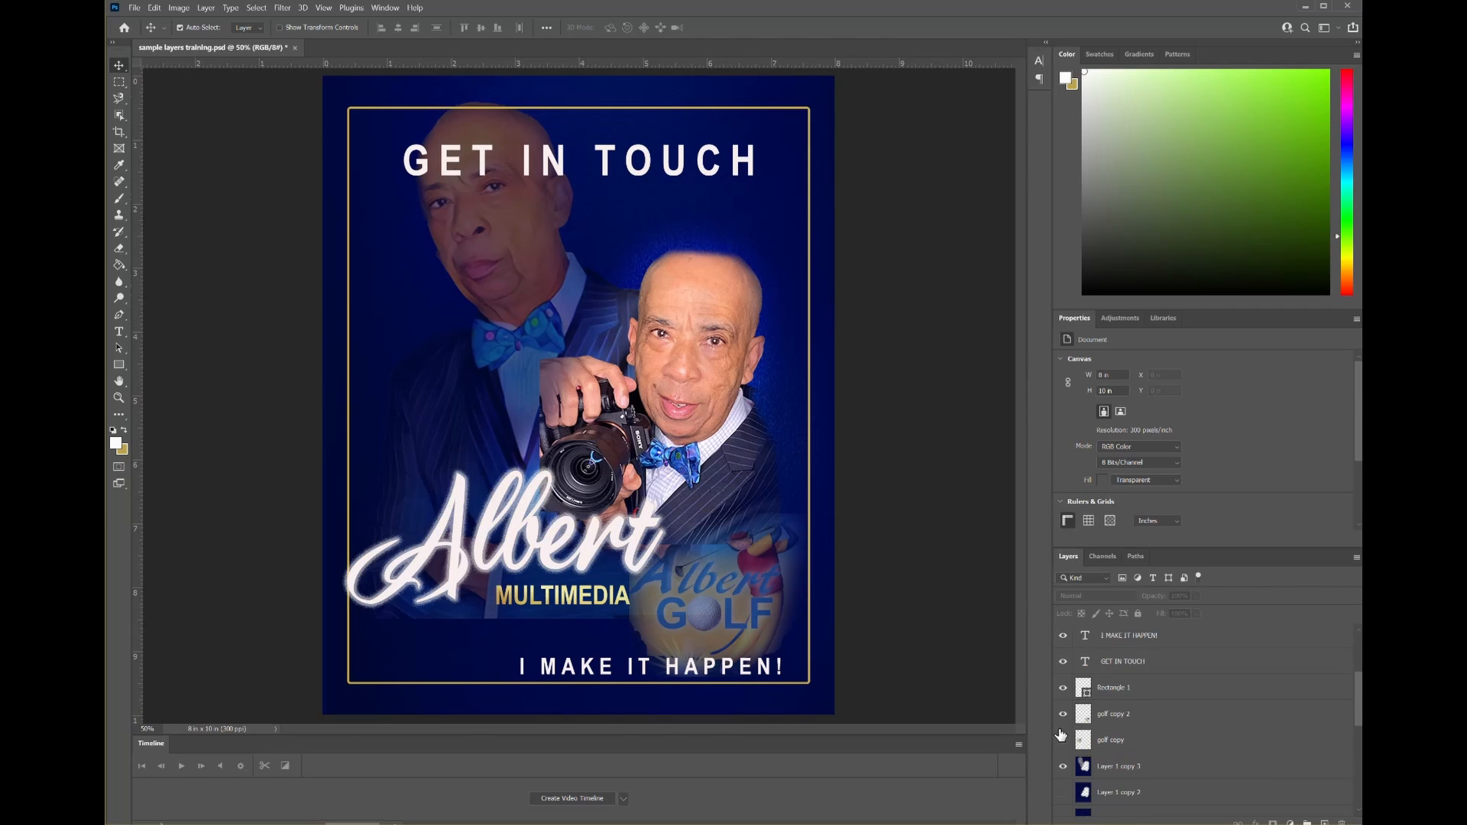
{"action": "scroll", "coordinate": [1060, 735], "scroll_direction": "down", "scroll_amount": 1}
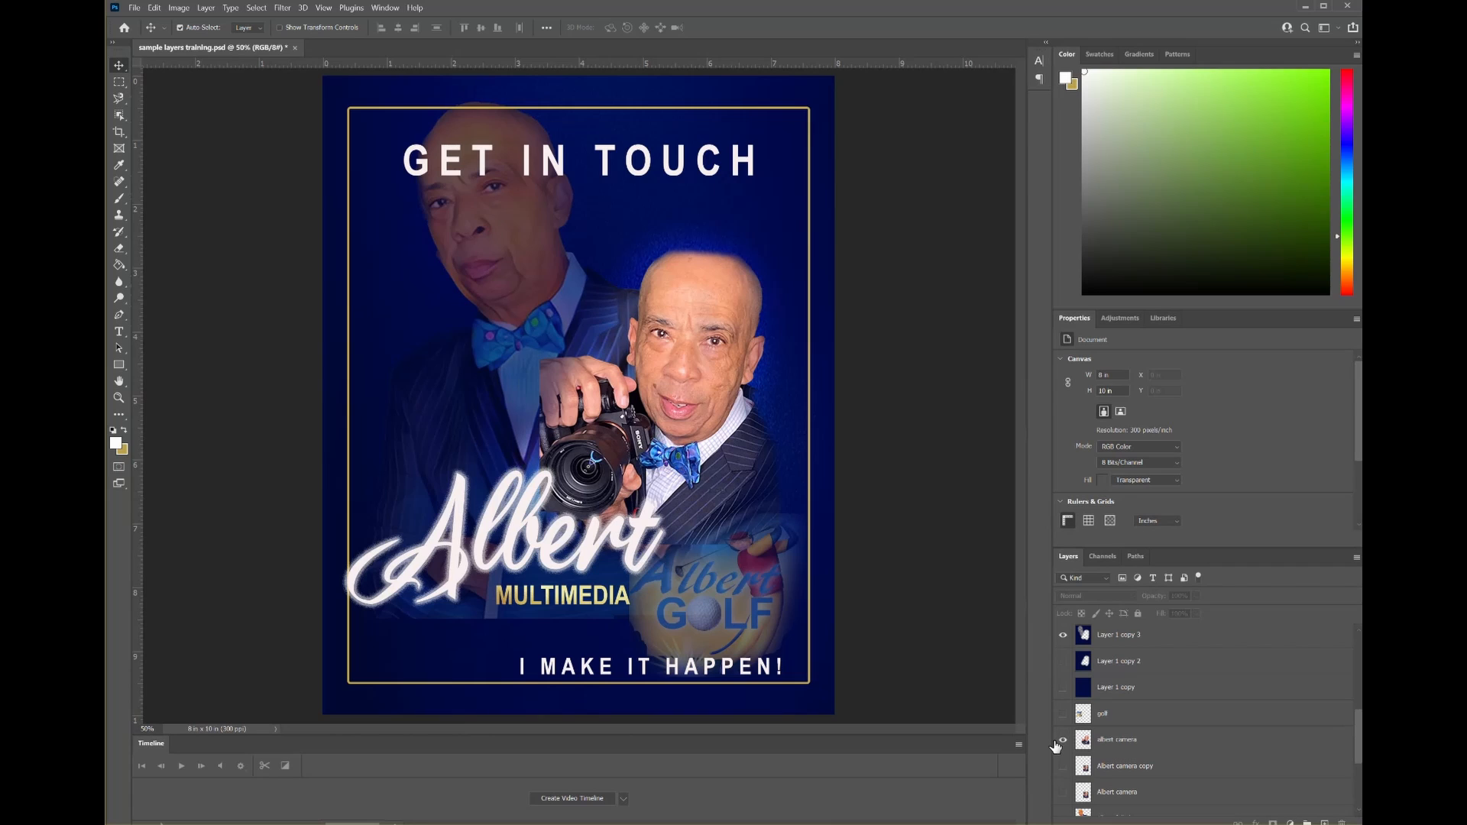
{"action": "left_click", "coordinate": [1060, 741]}
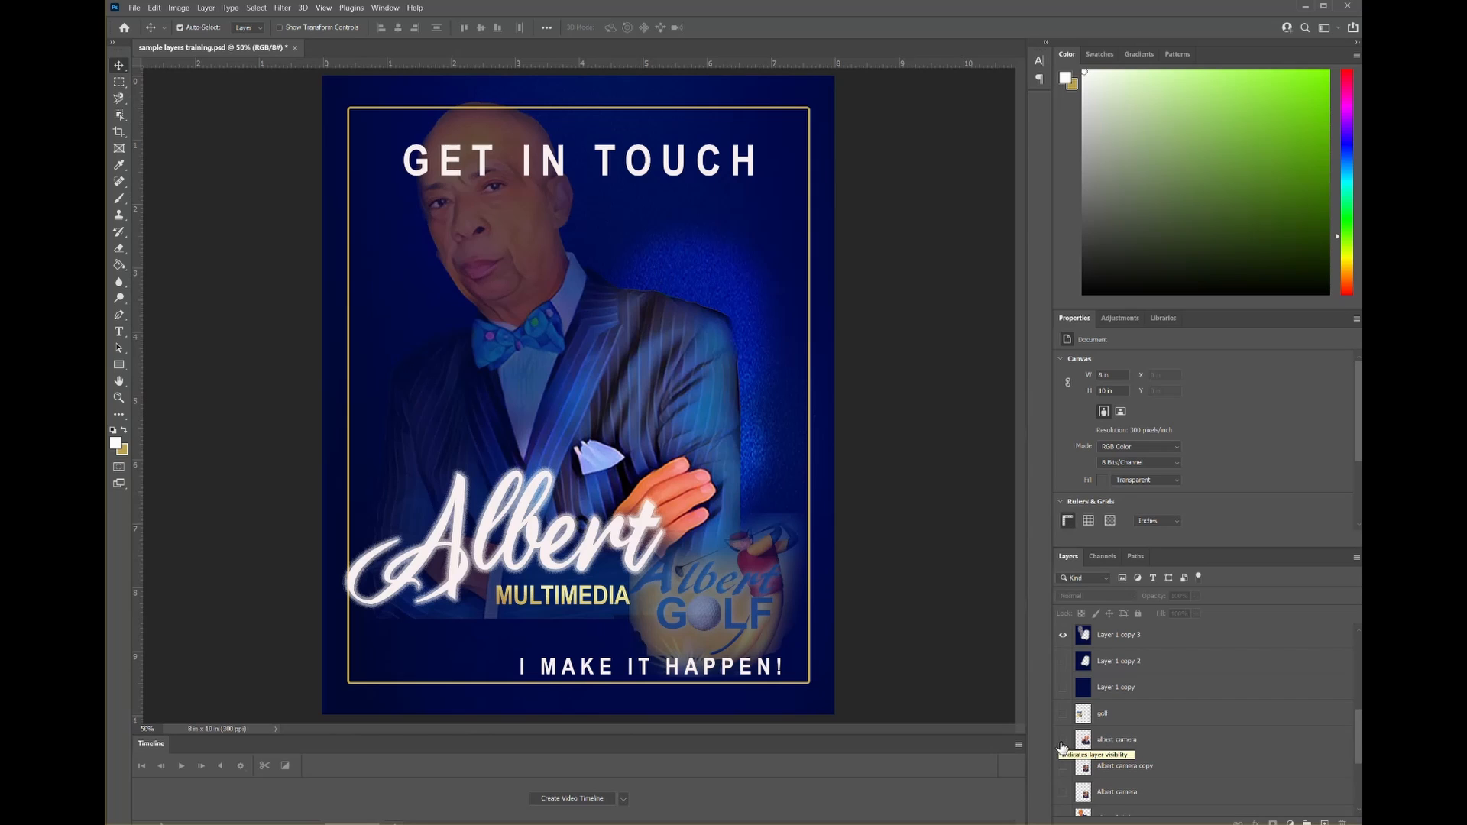
{"action": "left_click", "coordinate": [1062, 741]}
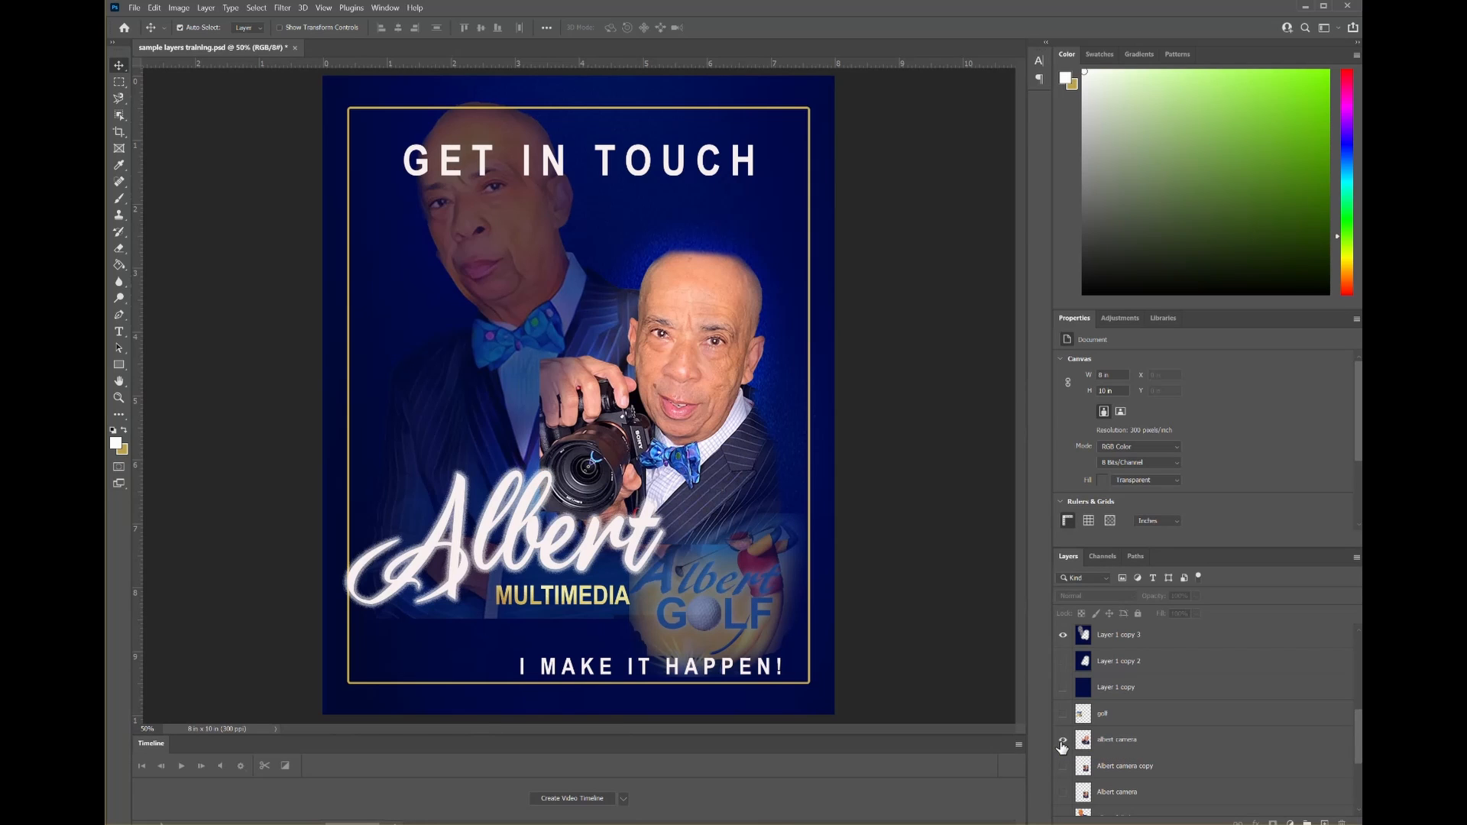
{"action": "scroll", "coordinate": [1264, 725], "scroll_direction": "down", "scroll_amount": 1}
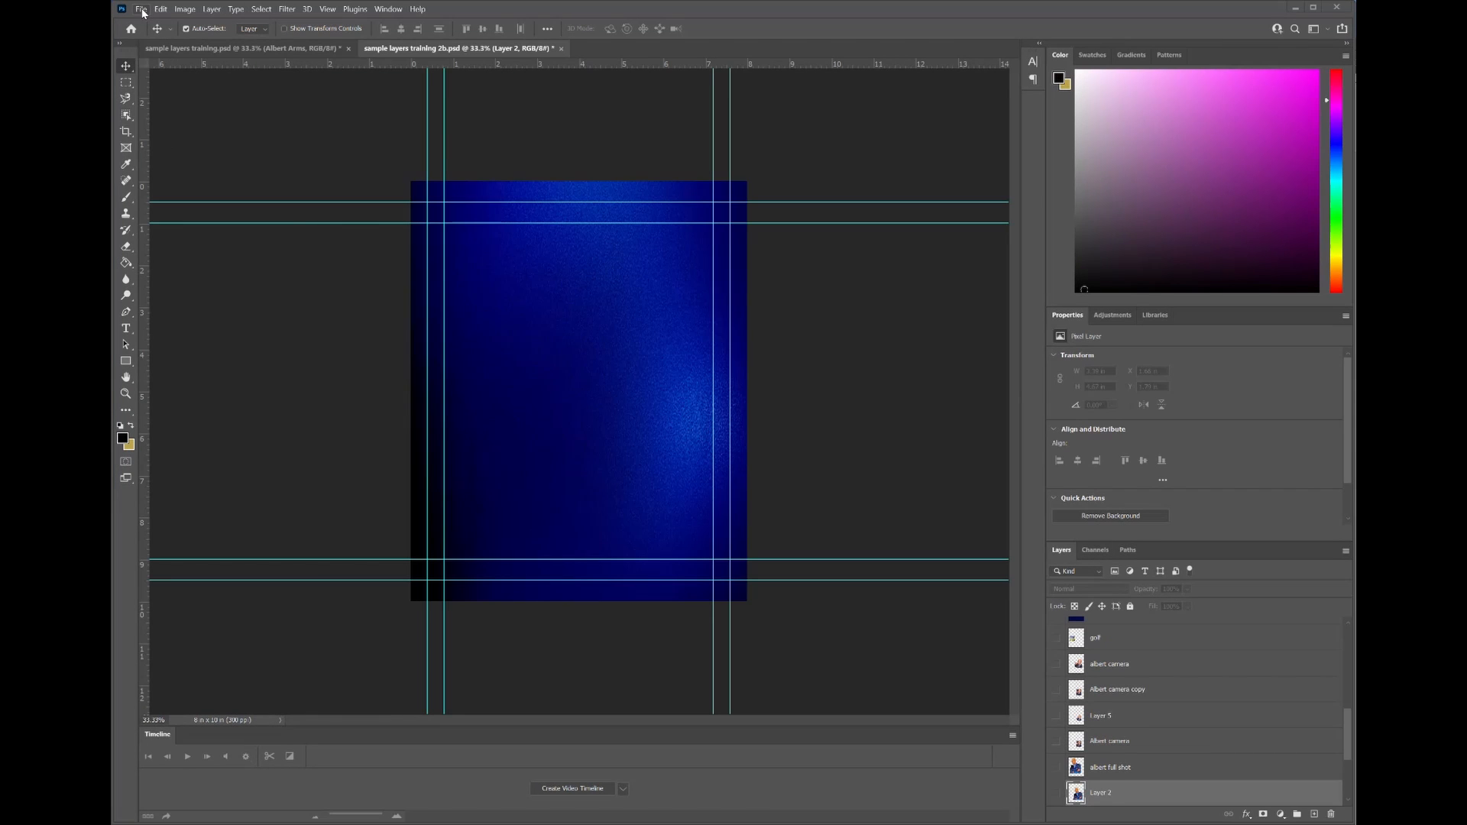
- Start a new document with a width of 8 inches and a height of 10 inches
{"action": "left_click", "coordinate": [143, 11]}
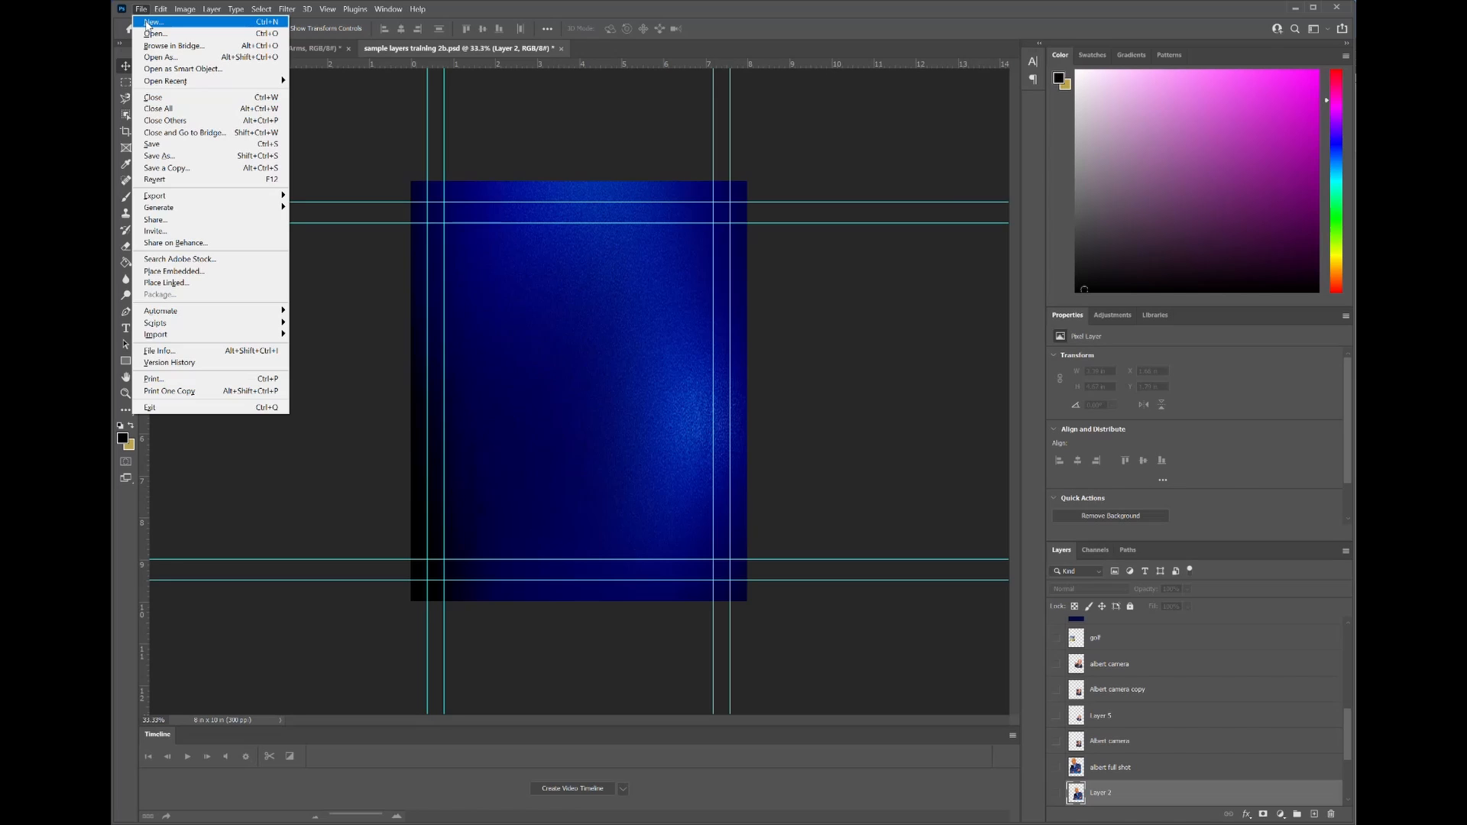
{"action": "left_click", "coordinate": [146, 23]}
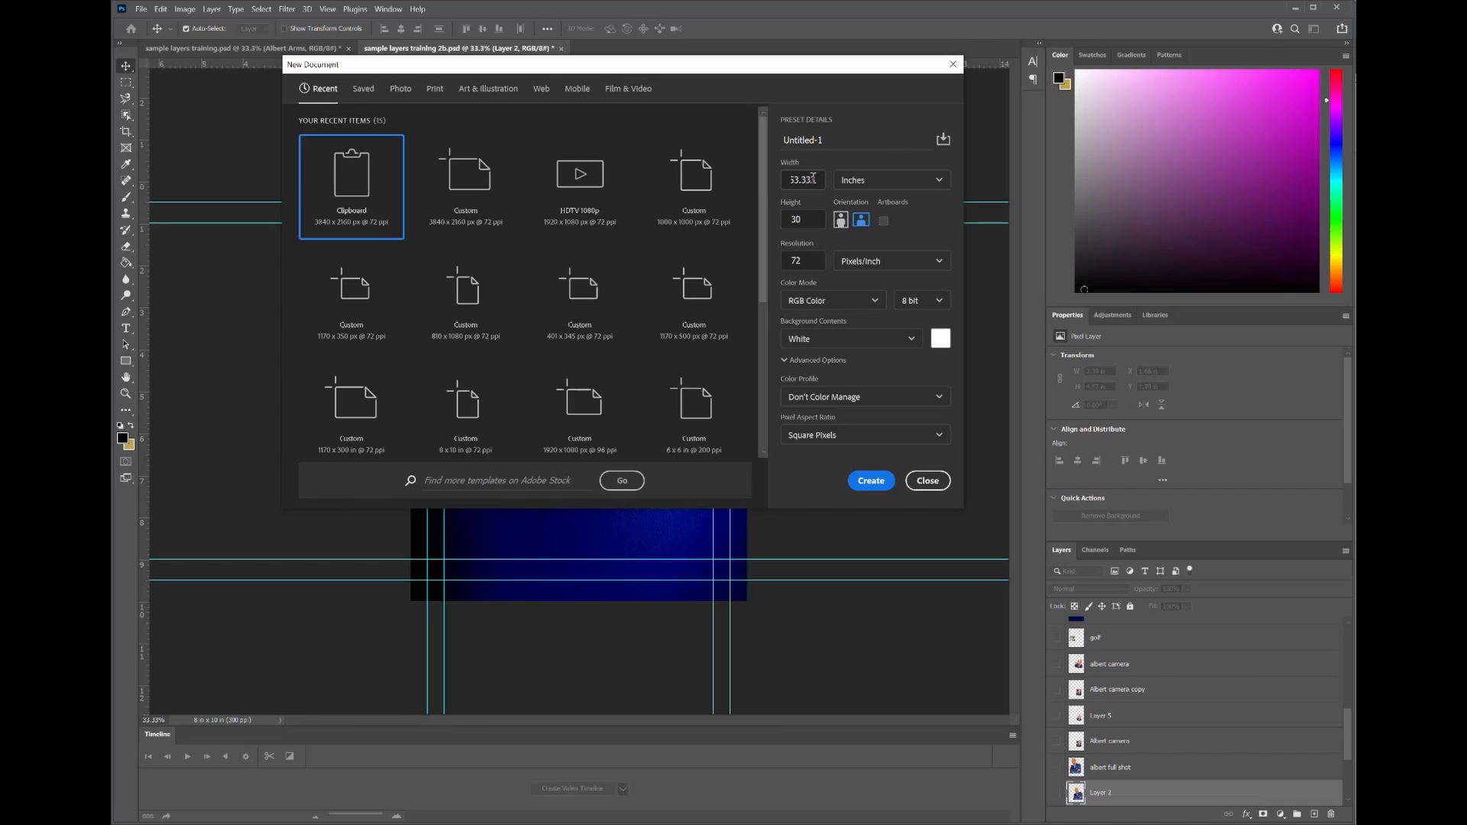
{"action": "left_click_drag", "start_coordinate": [815, 179], "coordinate": [795, 179]}
{"action": "left_click", "coordinate": [771, 181]}
{"action": "left_click_drag", "start_coordinate": [819, 180], "coordinate": [783, 176]}
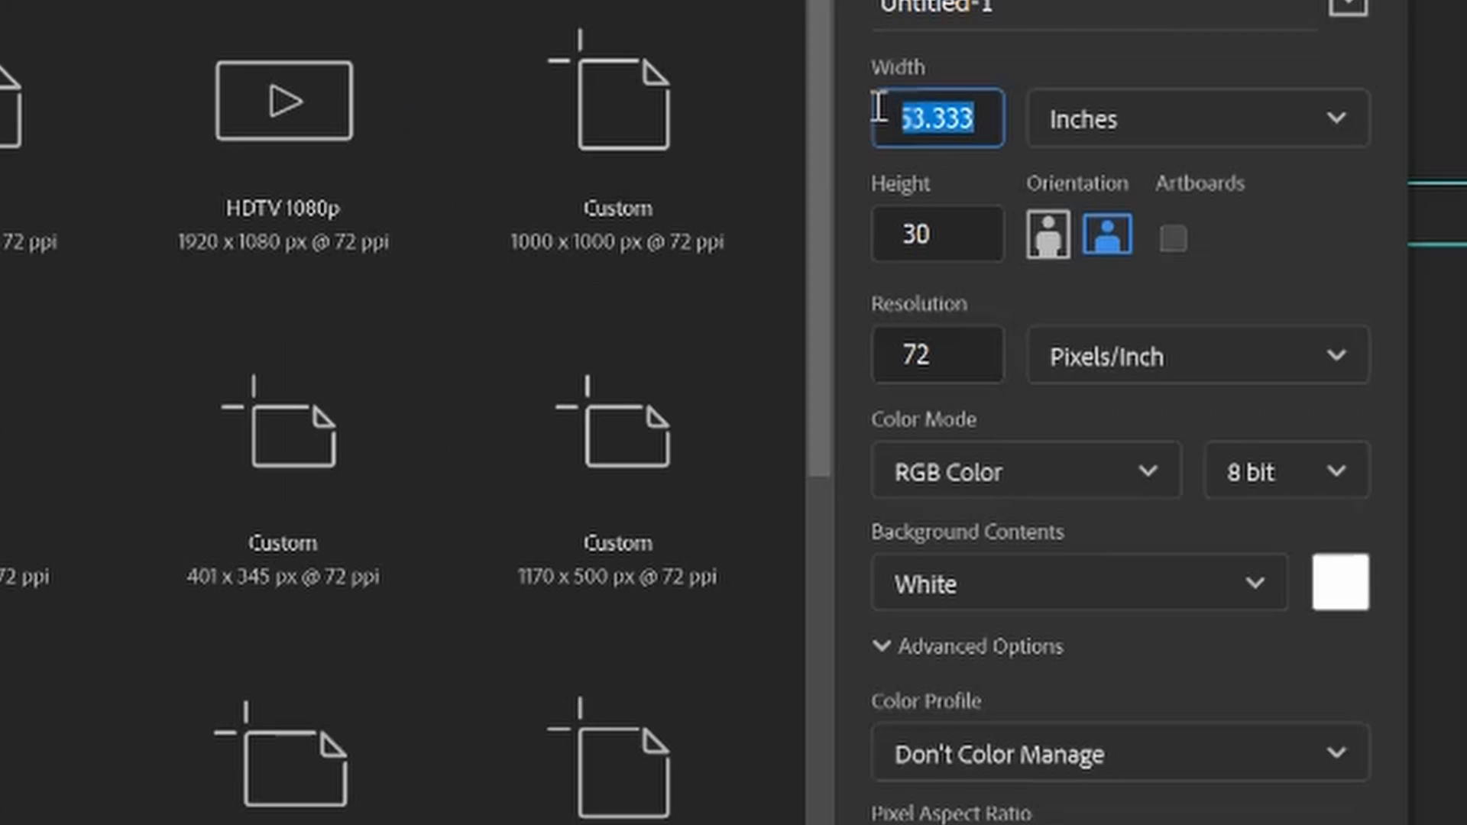
{"action": "type", "text": "8"}
{"action": "left_click_drag", "start_coordinate": [931, 229], "coordinate": [891, 228]}
{"action": "type", "text": "10"}
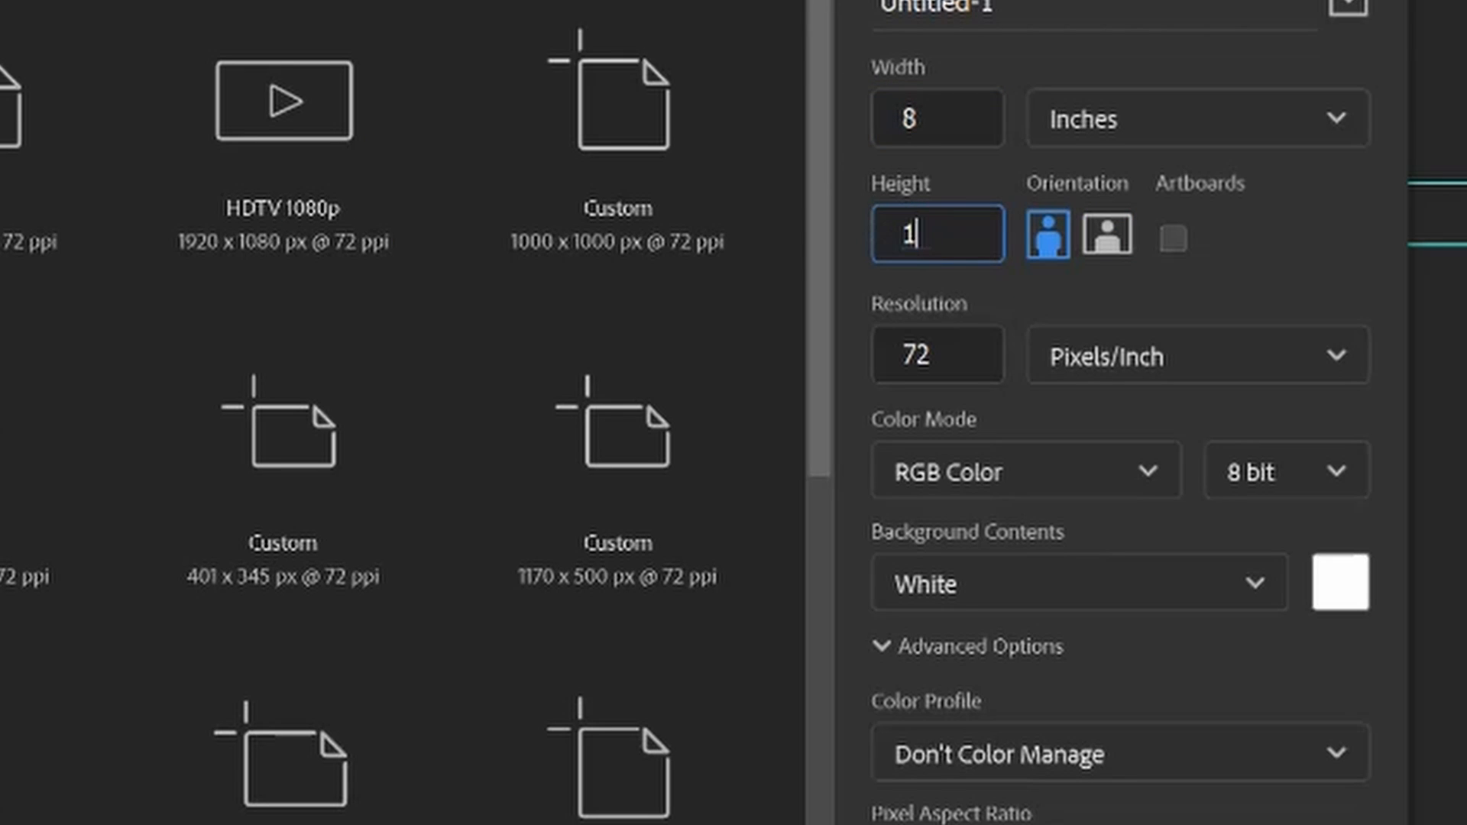
- Set the resolution to 300 pixels/inch with White background contents and create the document
{"action": "left_click", "coordinate": [936, 345]}
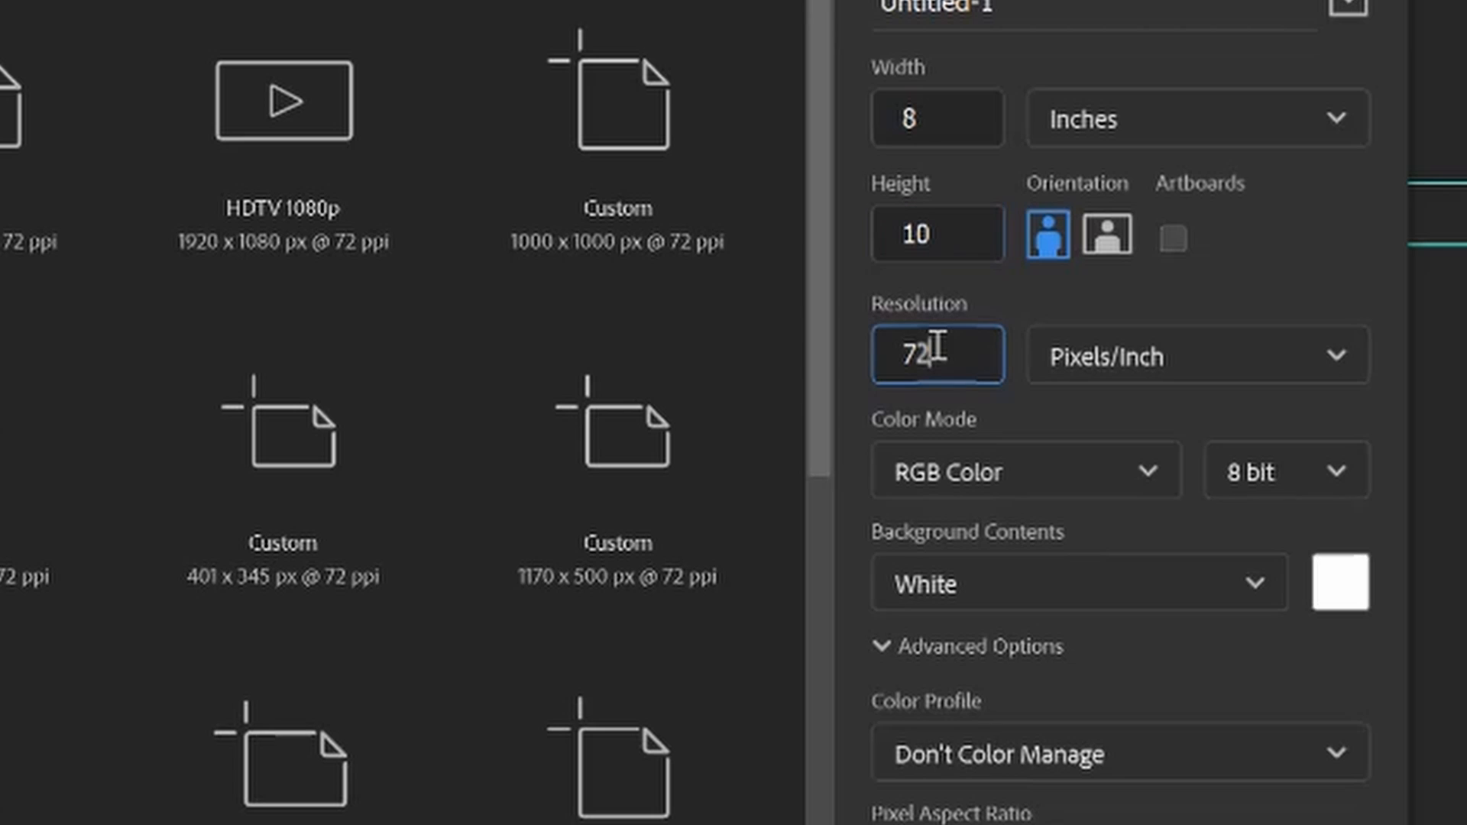
{"action": "left_click_drag", "start_coordinate": [931, 341], "coordinate": [866, 345]}
{"action": "type", "text": "300"}
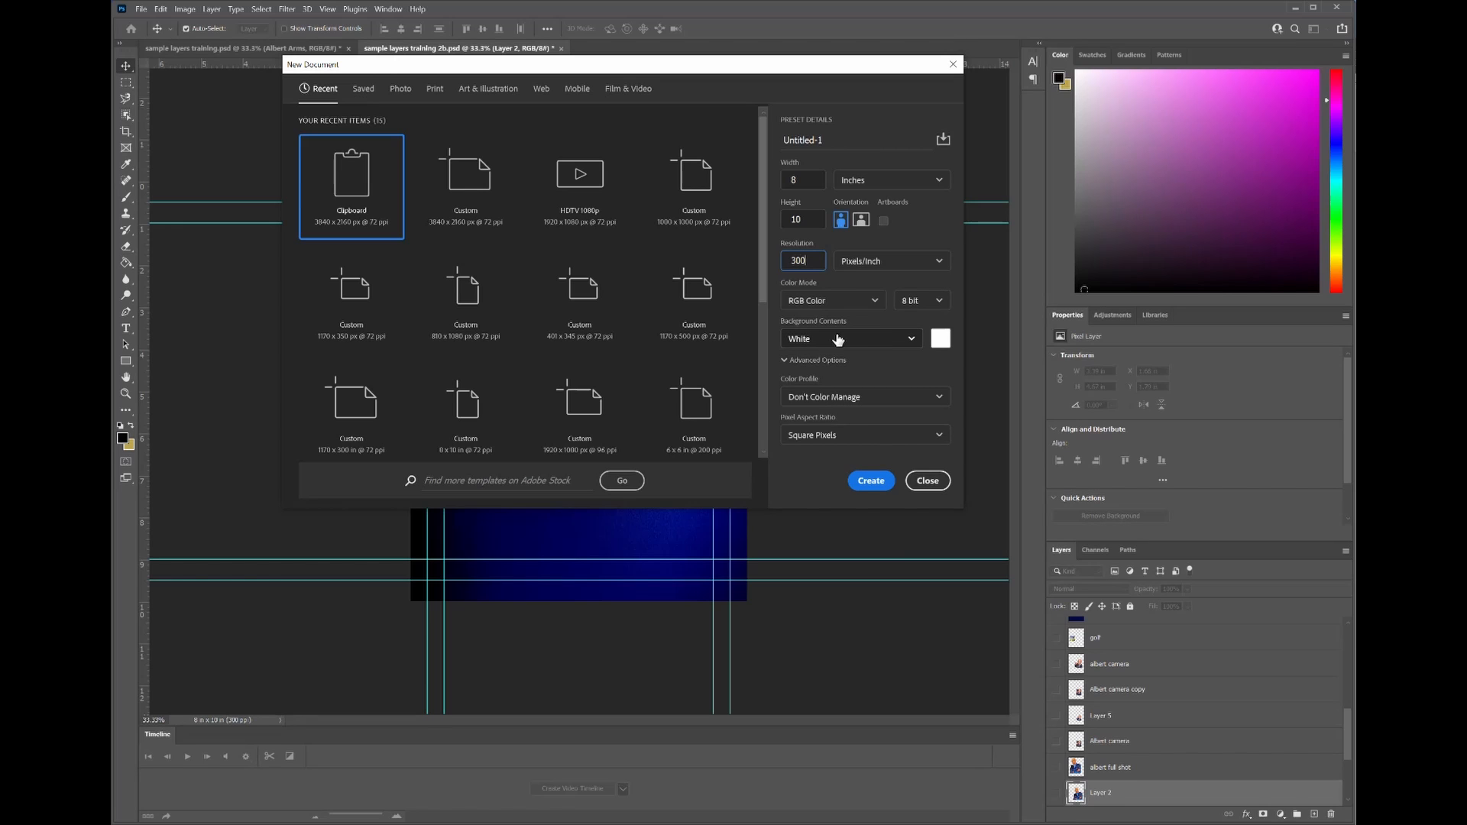
{"action": "left_click", "coordinate": [907, 341]}
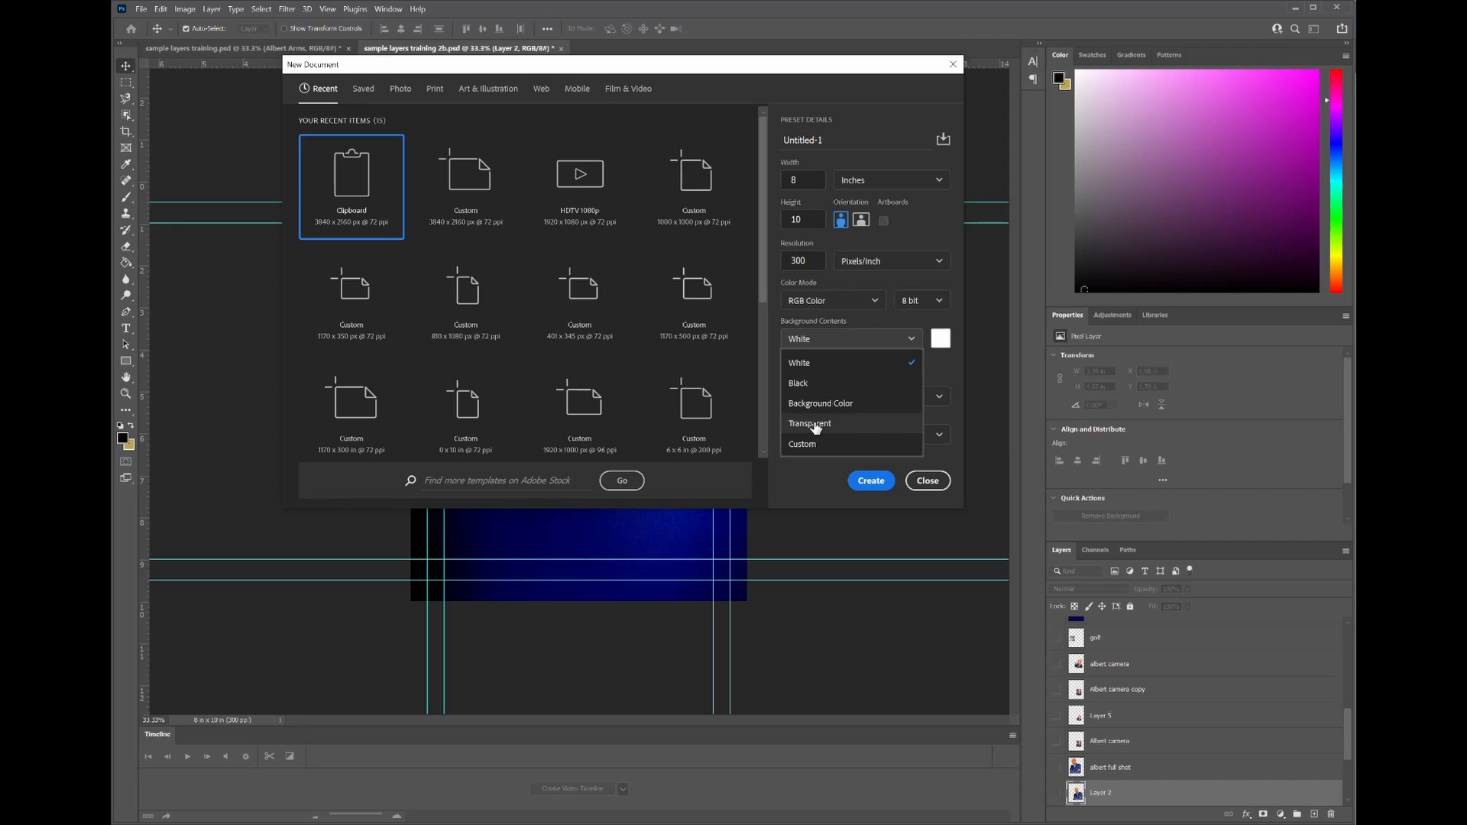
{"action": "left_click", "coordinate": [799, 364]}
{"action": "left_click", "coordinate": [893, 484]}
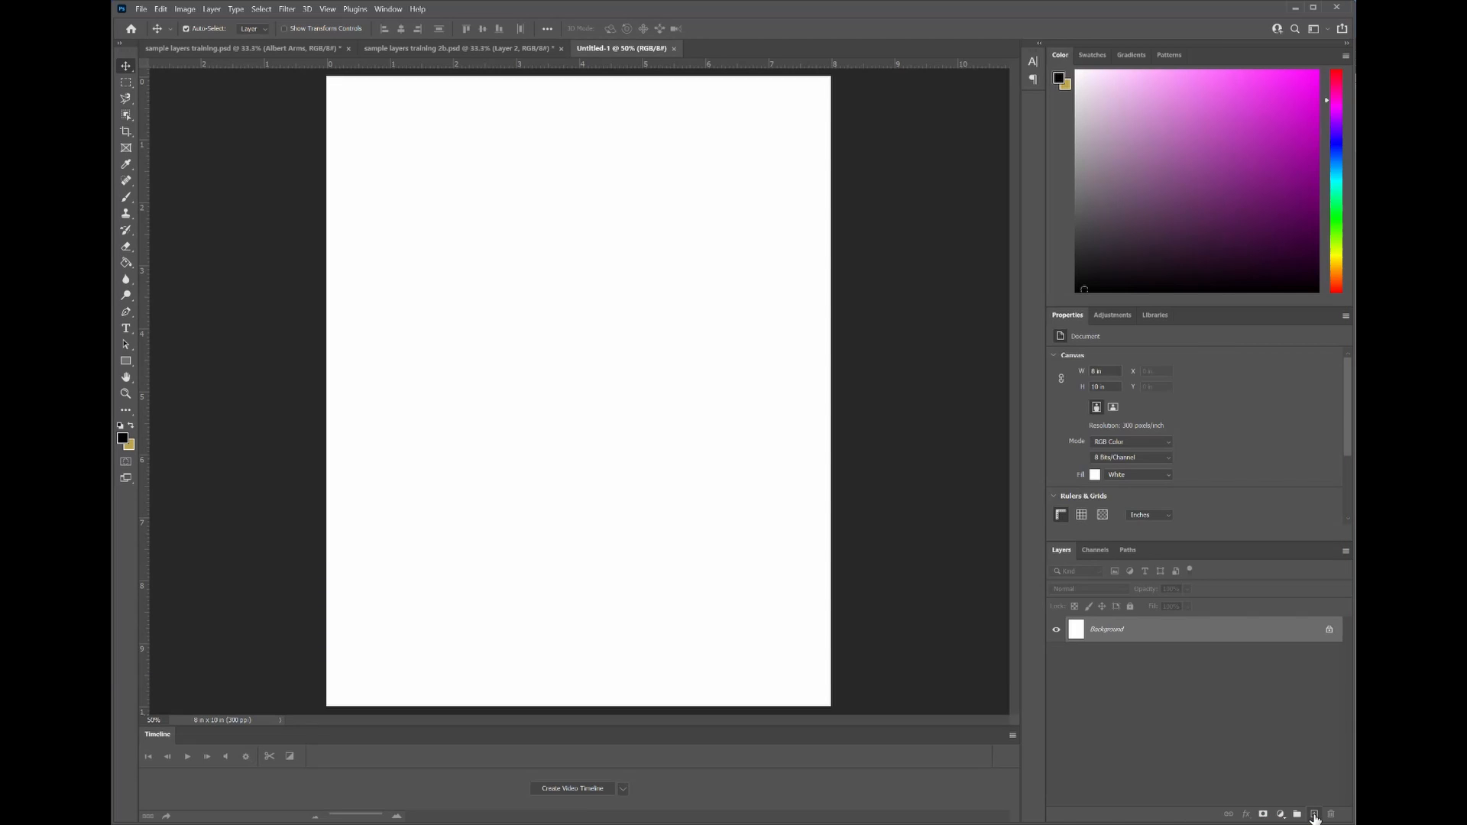
- Add an empty layer above the Background layer
{"action": "left_click", "coordinate": [1314, 815]}
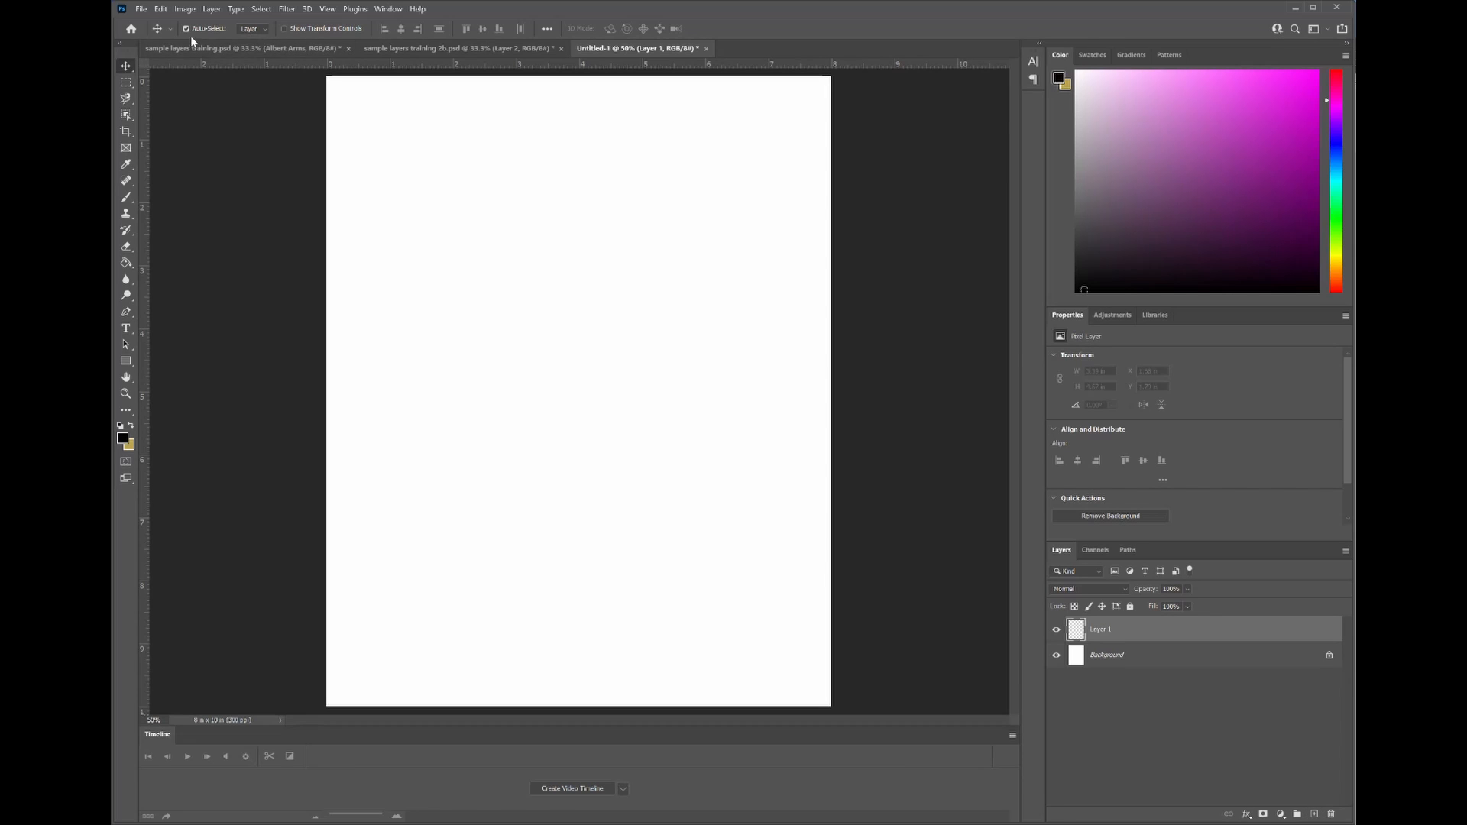
- Open the green image from the Downloads folder
{"action": "left_click", "coordinate": [139, 9]}
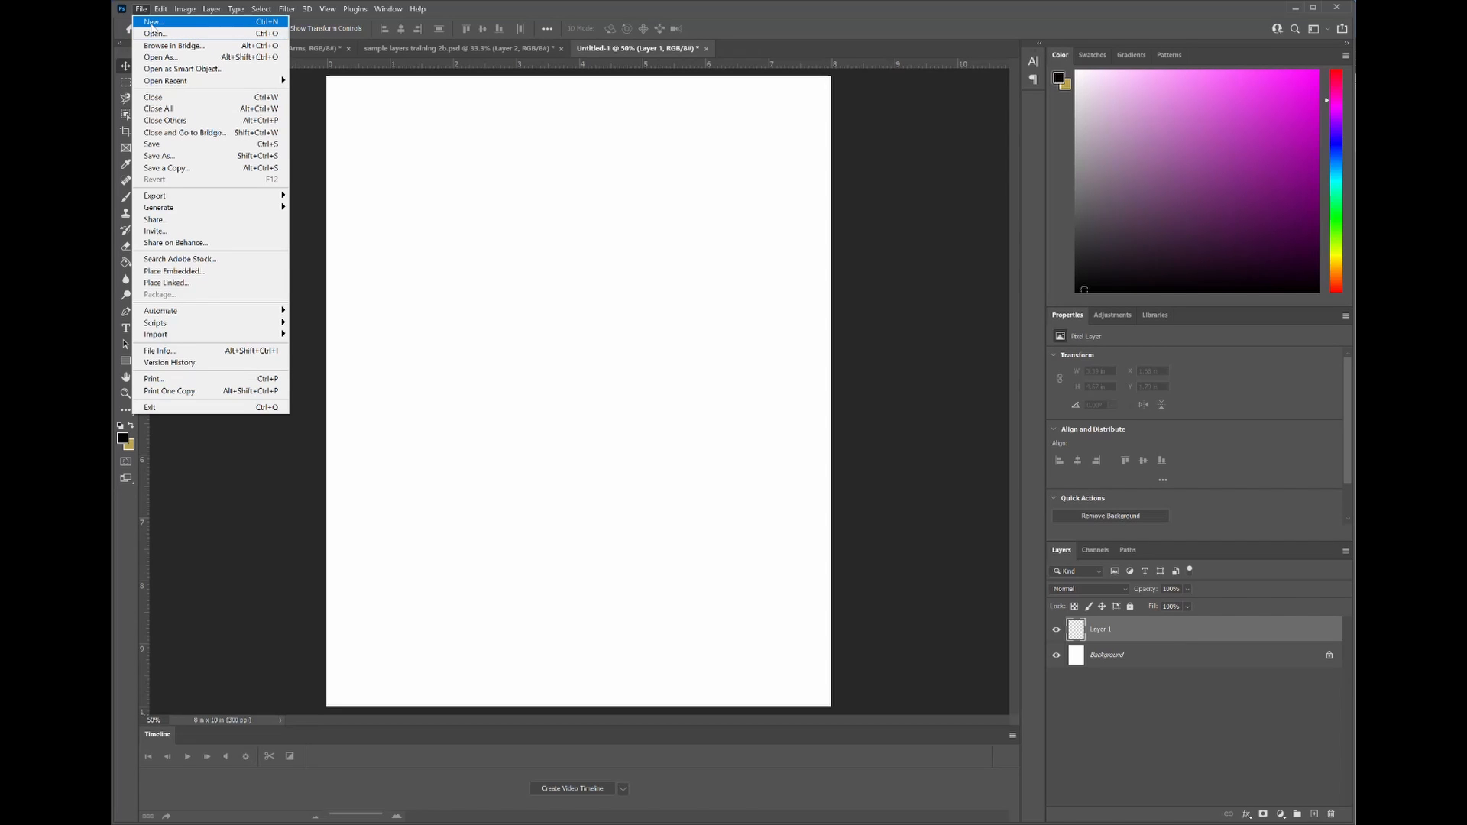
{"action": "left_click", "coordinate": [156, 33]}
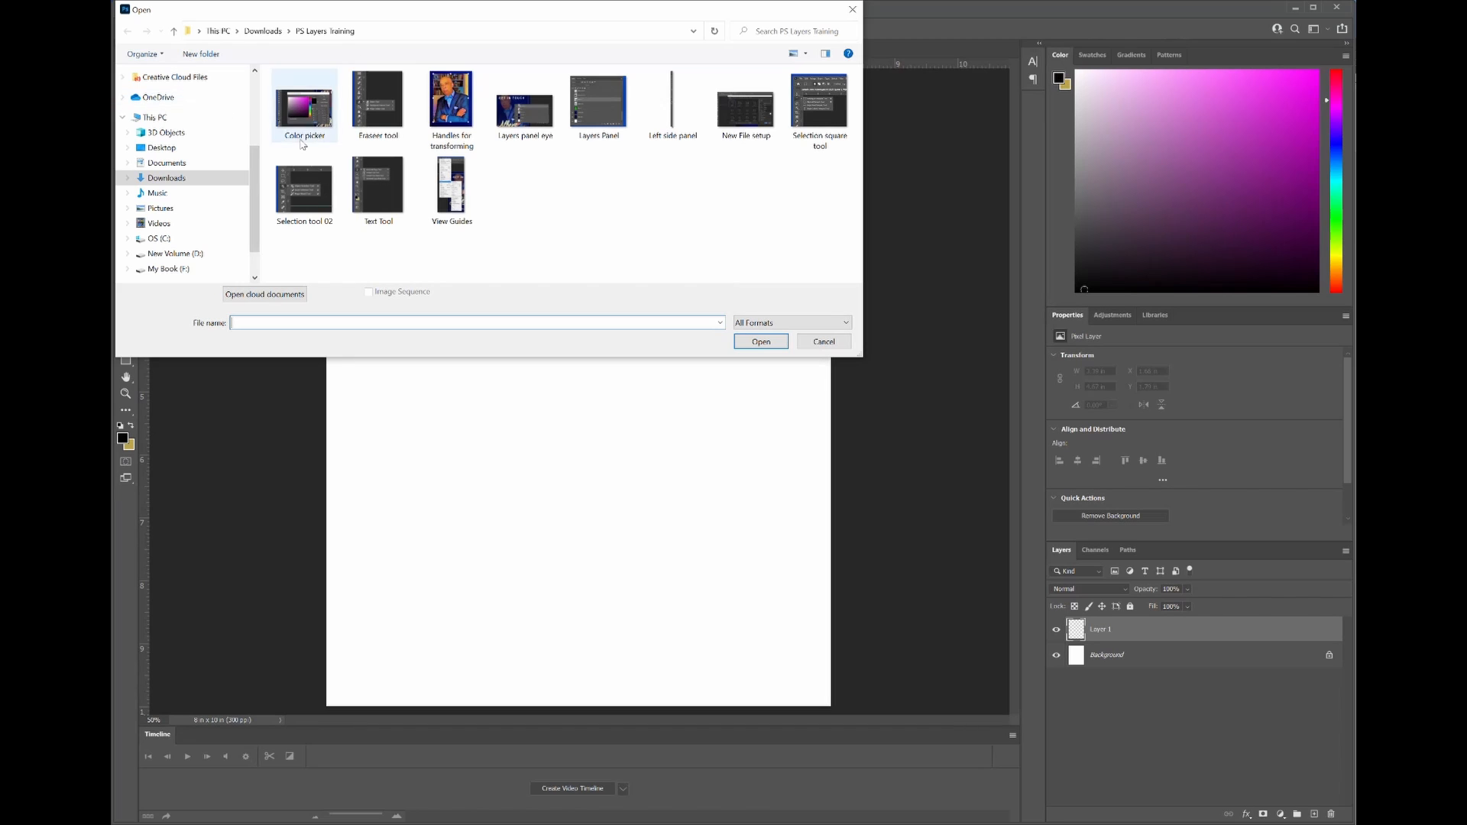
{"action": "left_click", "coordinate": [173, 31]}
{"action": "scroll", "coordinate": [480, 174], "scroll_direction": "down", "scroll_amount": 2}
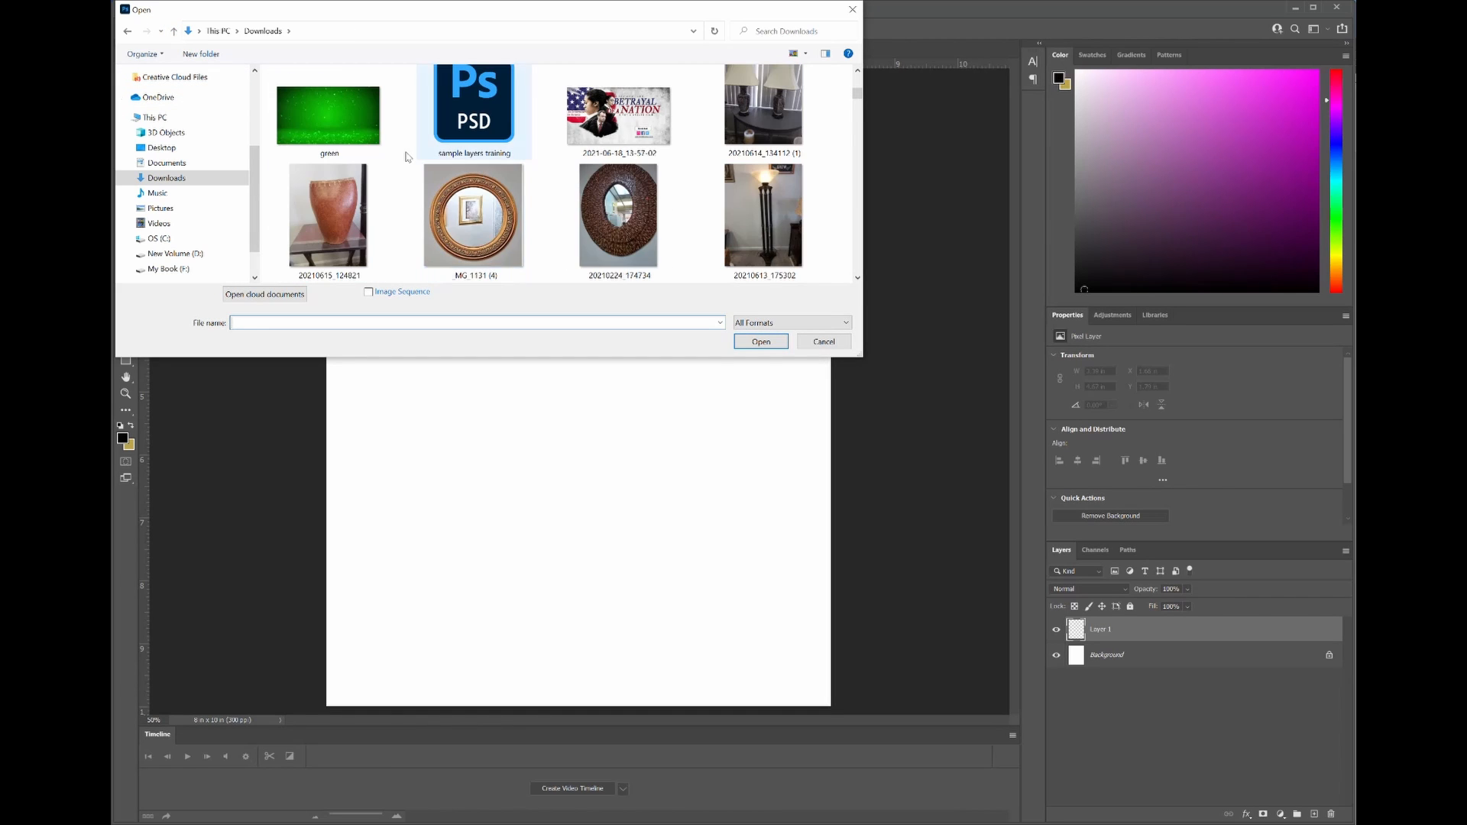
{"action": "left_click", "coordinate": [315, 112]}
{"action": "left_click", "coordinate": [773, 345]}
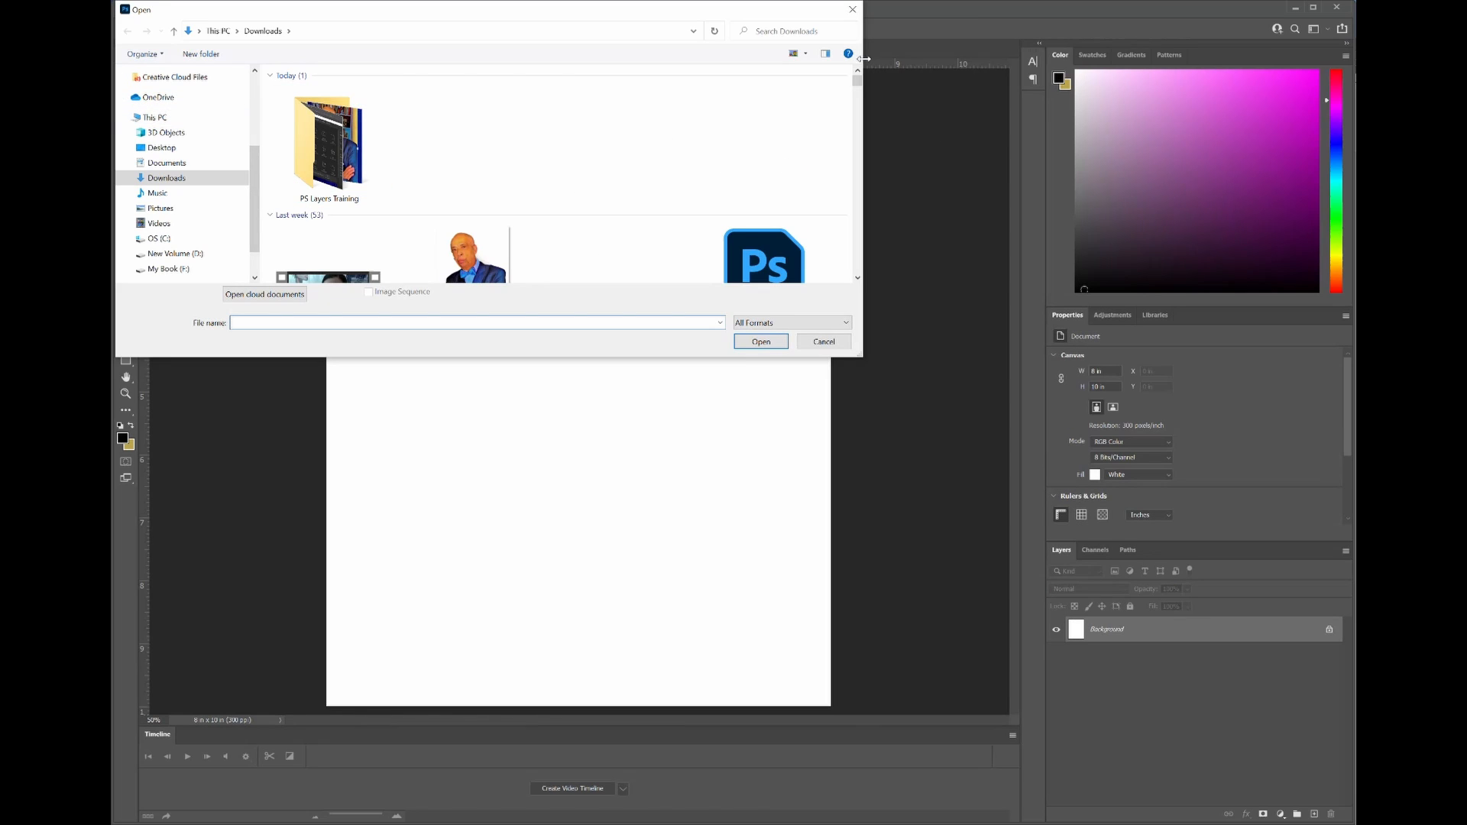
{"action": "left_click", "coordinate": [853, 10]}
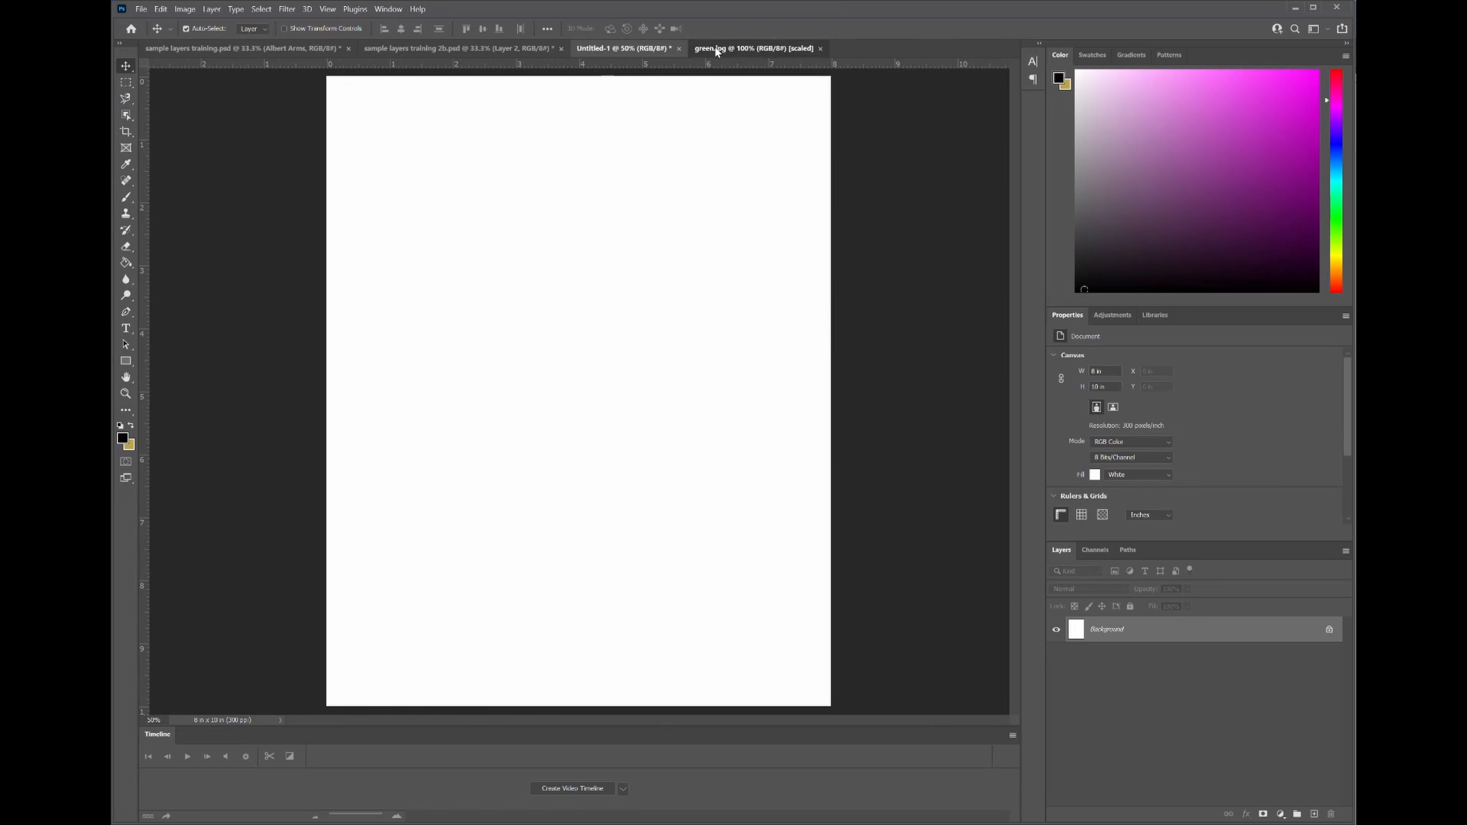
- Copy the entire green.jpg image and paste it into the Untitled-1 document
{"action": "left_click", "coordinate": [704, 49]}
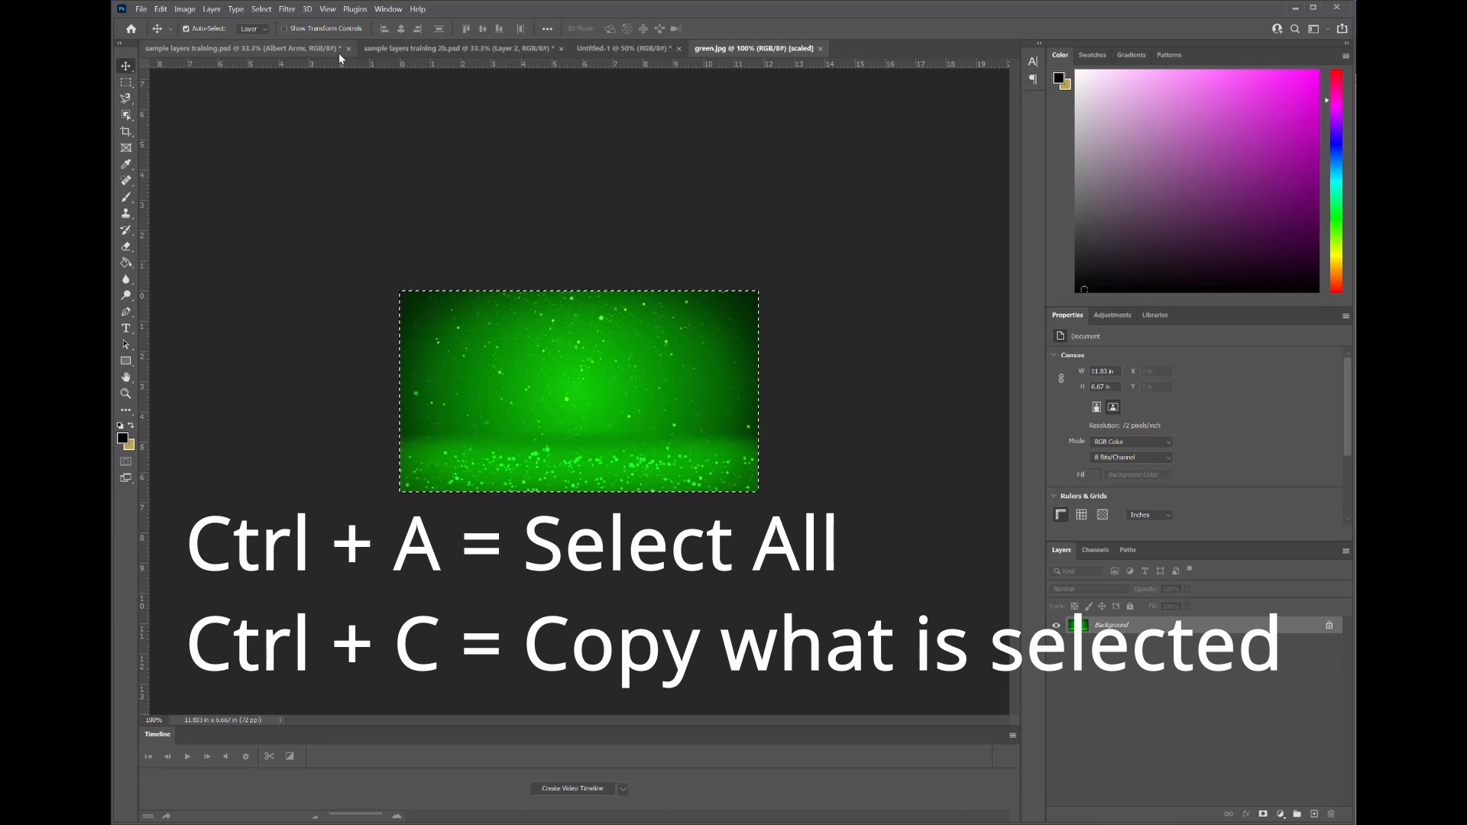
{"action": "left_click", "coordinate": [619, 48]}
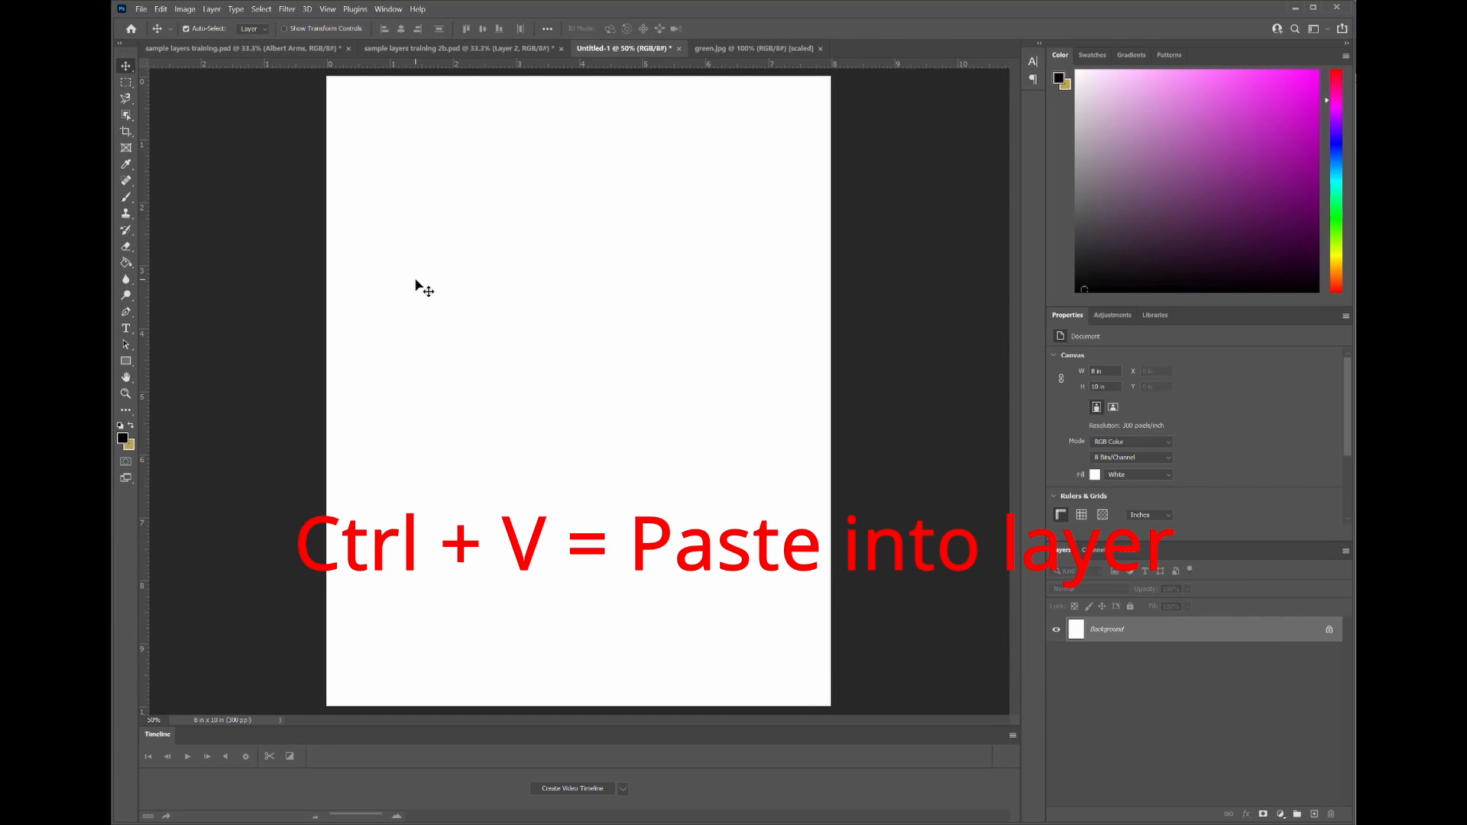
{"action": "key", "text": "ctrl+v"}
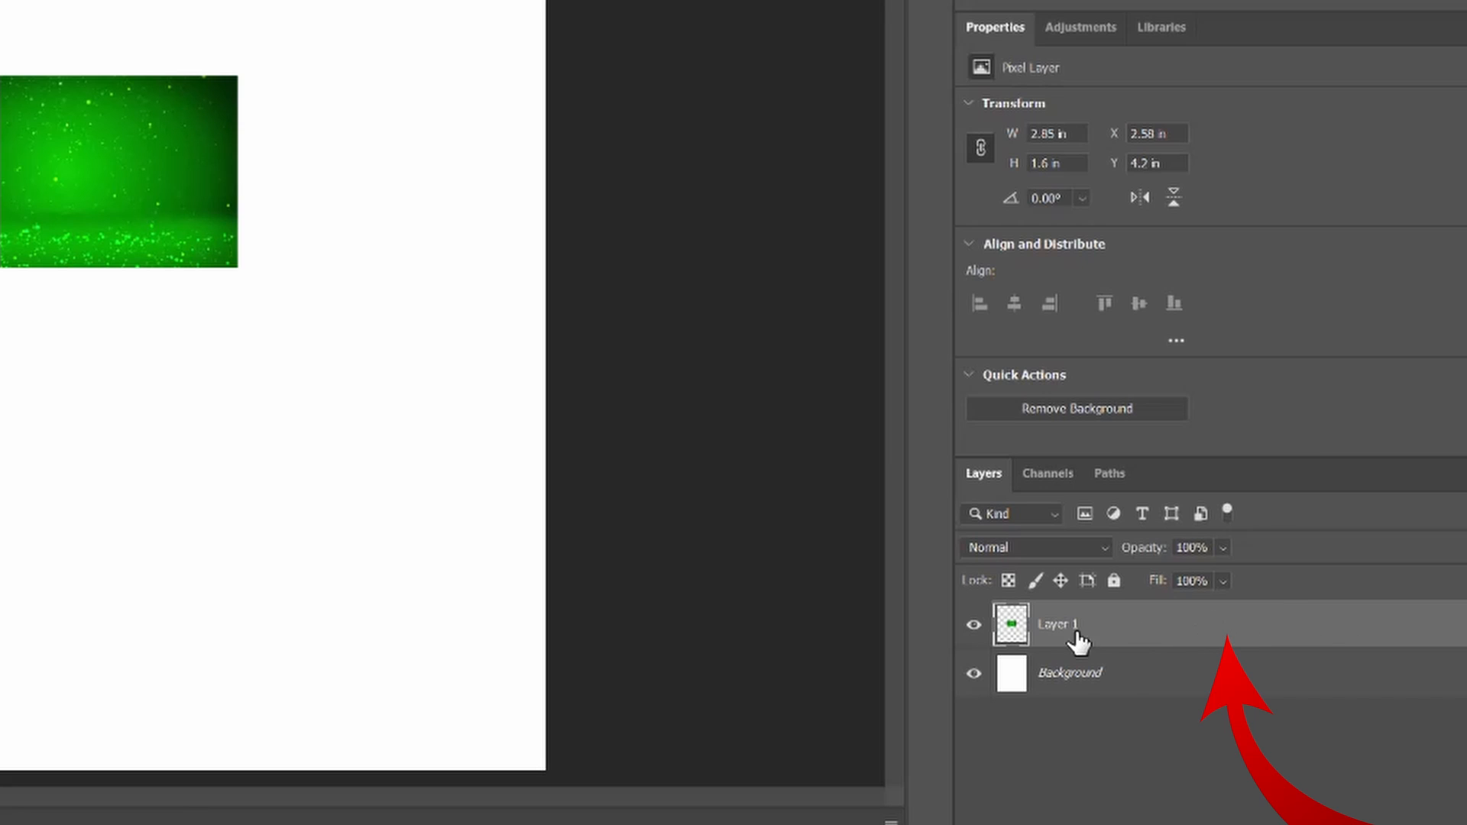
- Hide the pasted green image's layer and show it again
{"action": "left_click", "coordinate": [969, 624]}
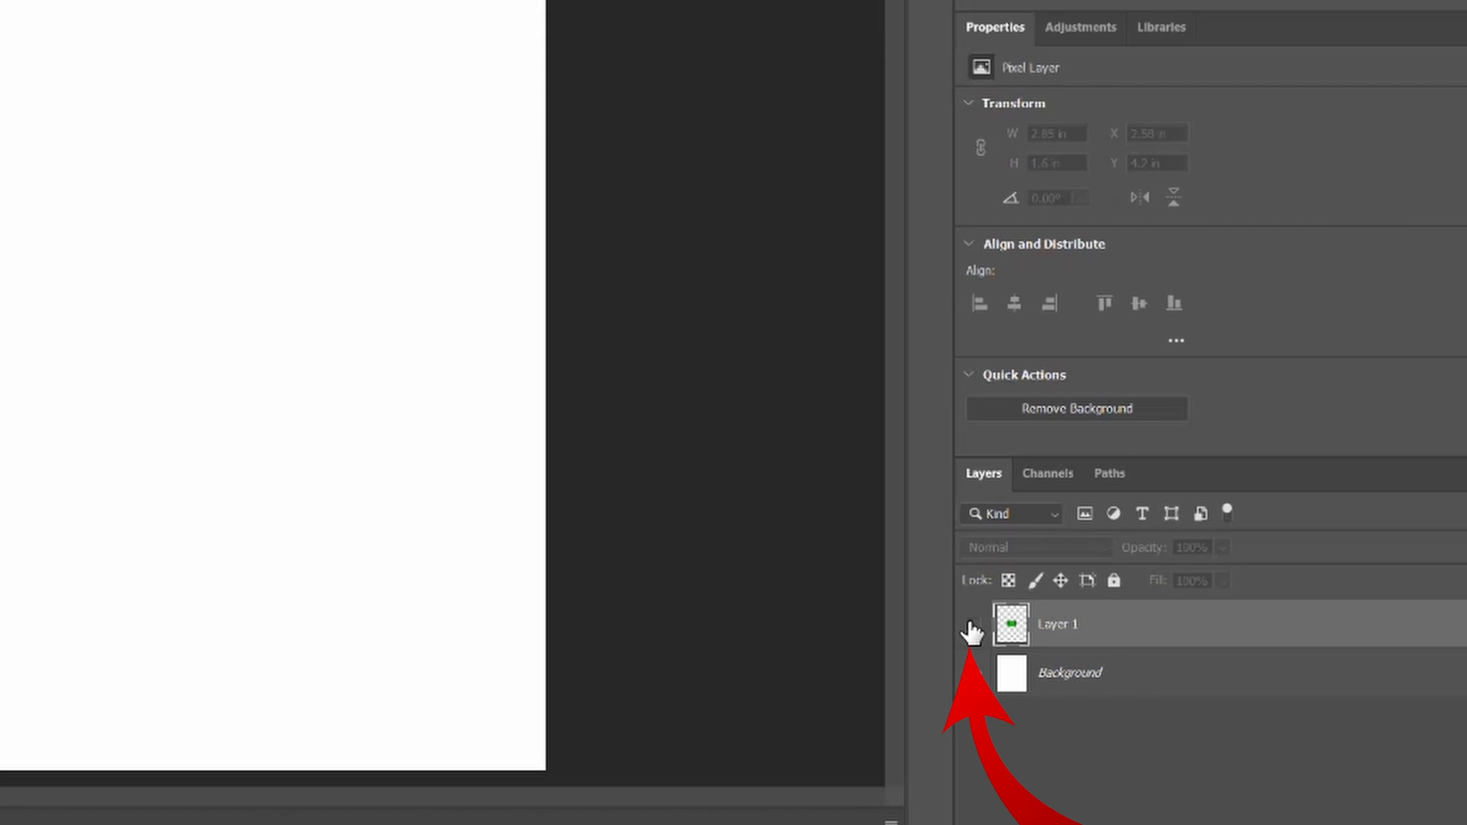
{"action": "left_click", "coordinate": [970, 625]}
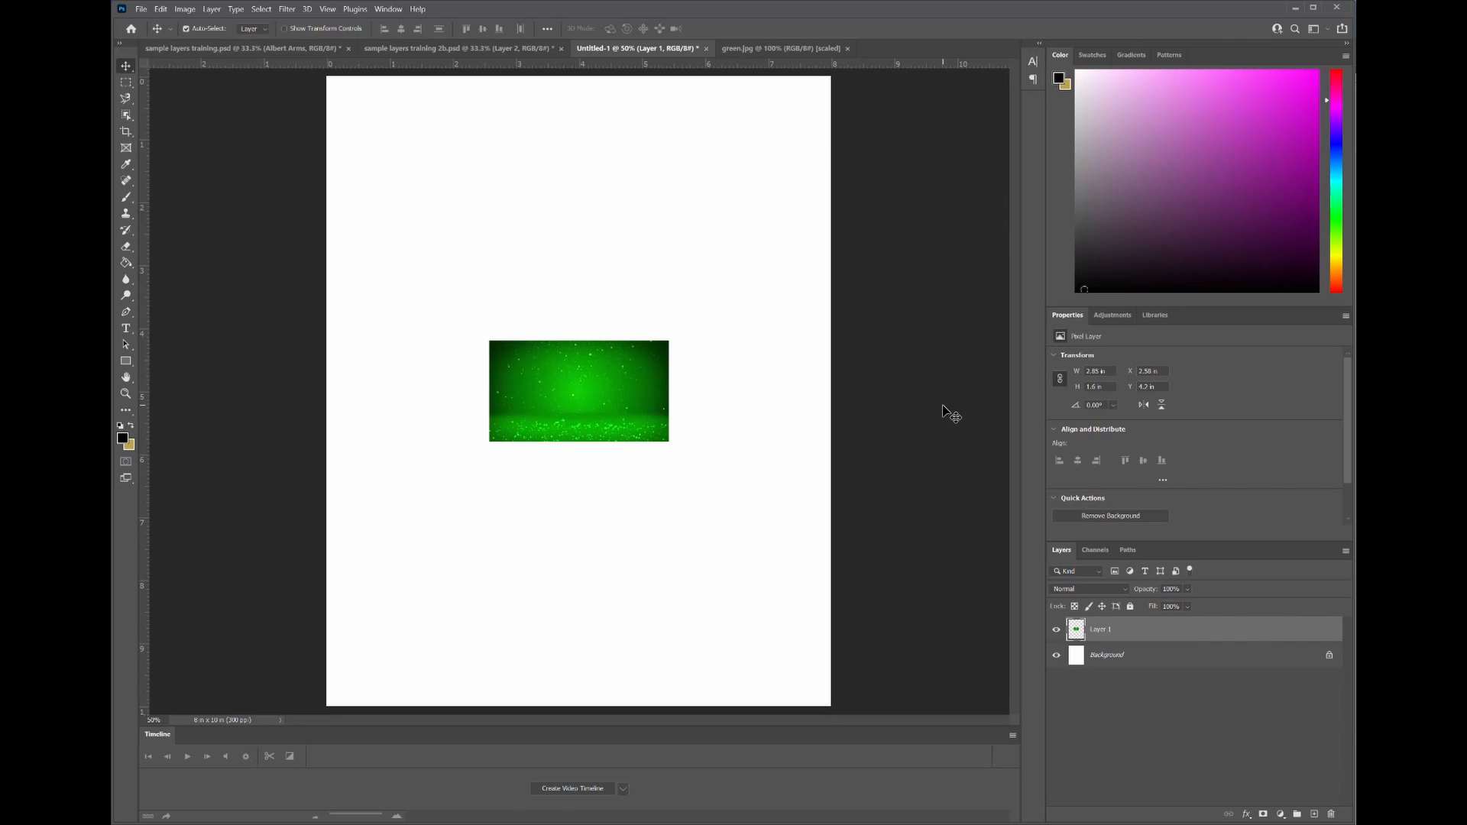
- Select the small green image in the middle of the page with a rectangular marquee
{"action": "key", "text": "m"}
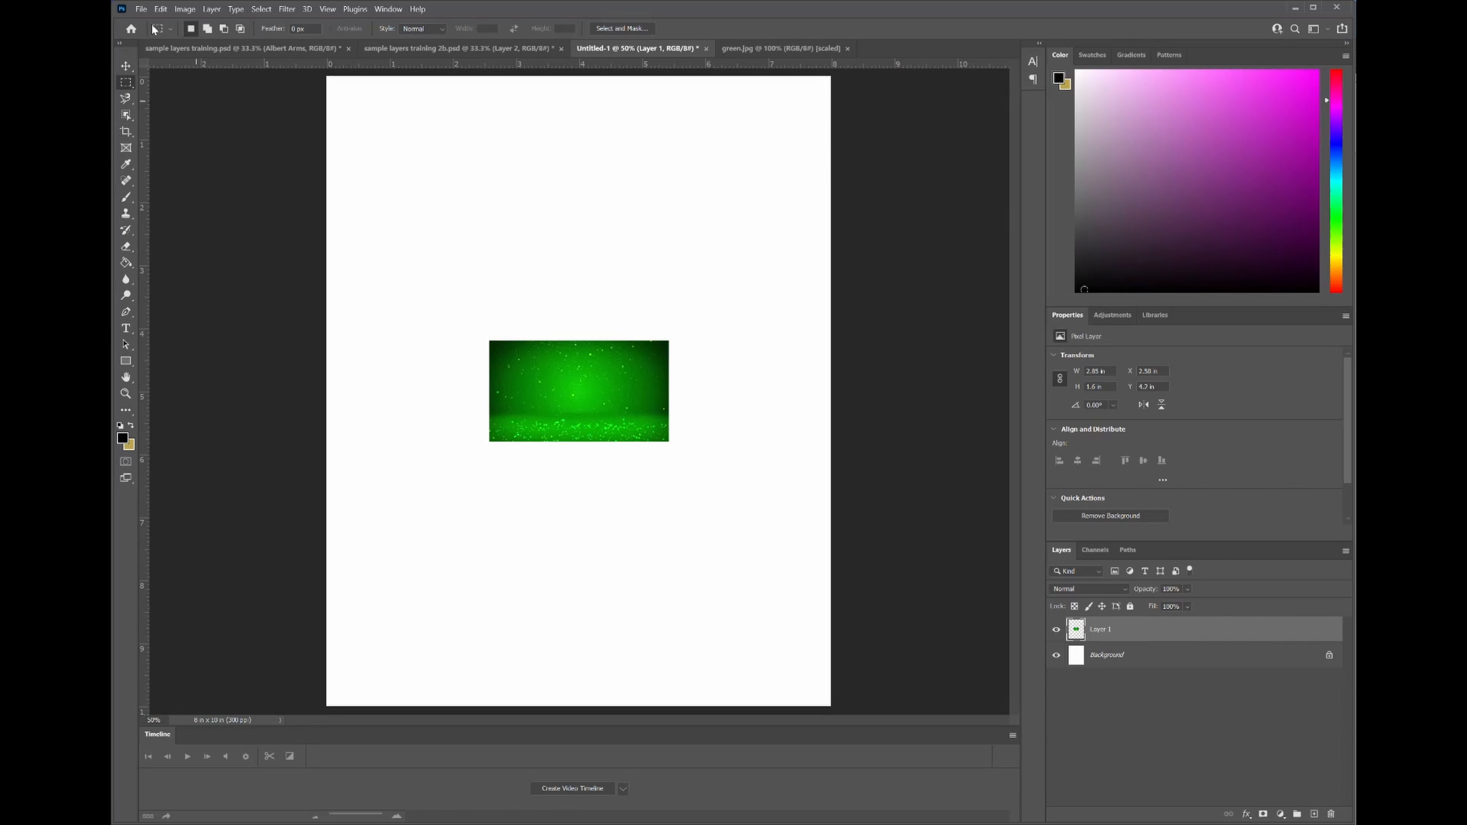
{"action": "right_click", "coordinate": [126, 83]}
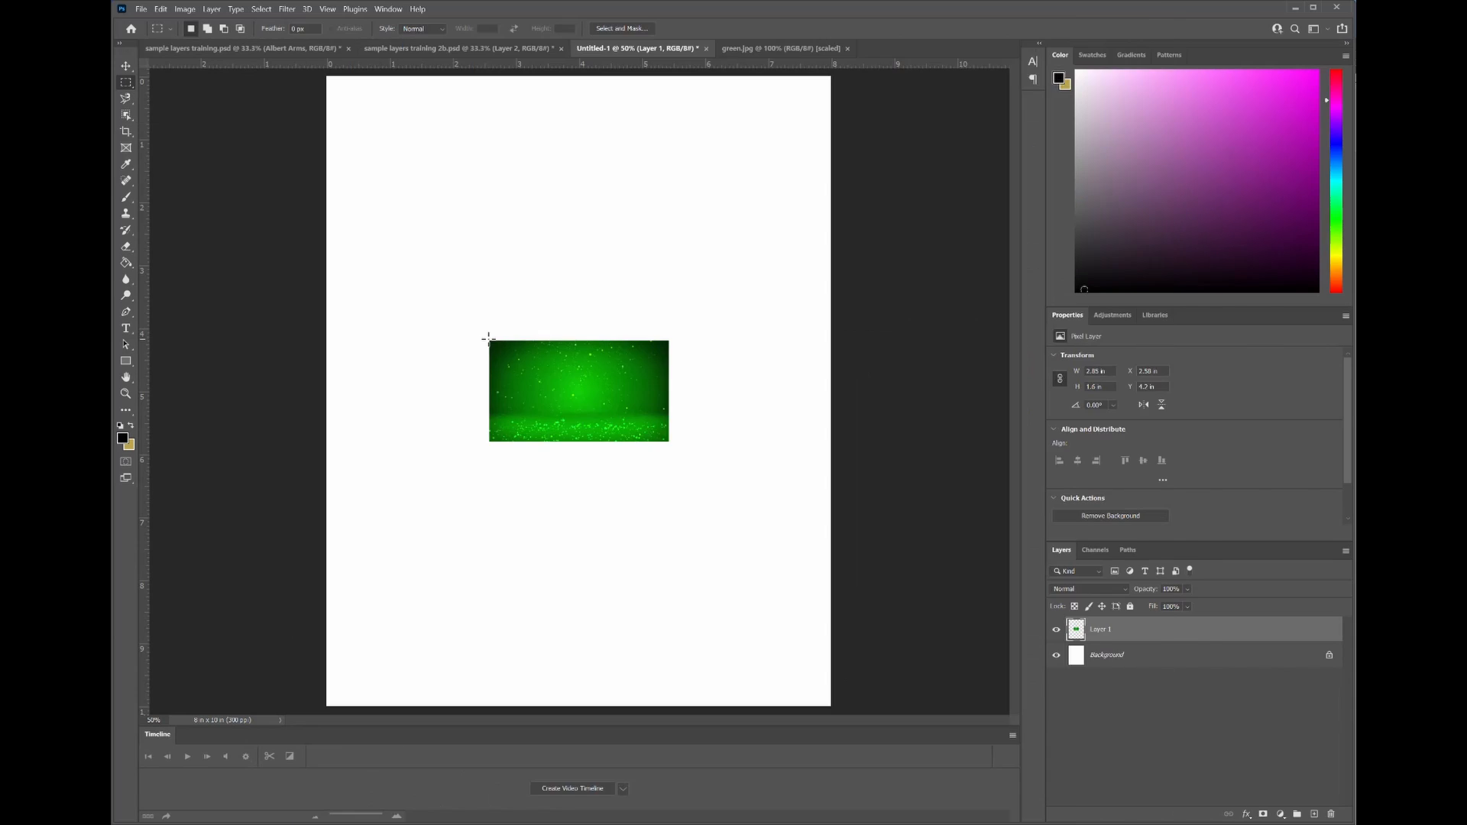
{"action": "left_click_drag", "start_coordinate": [488, 338], "coordinate": [606, 438]}
{"action": "left_click_drag", "start_coordinate": [505, 485], "coordinate": [691, 502]}
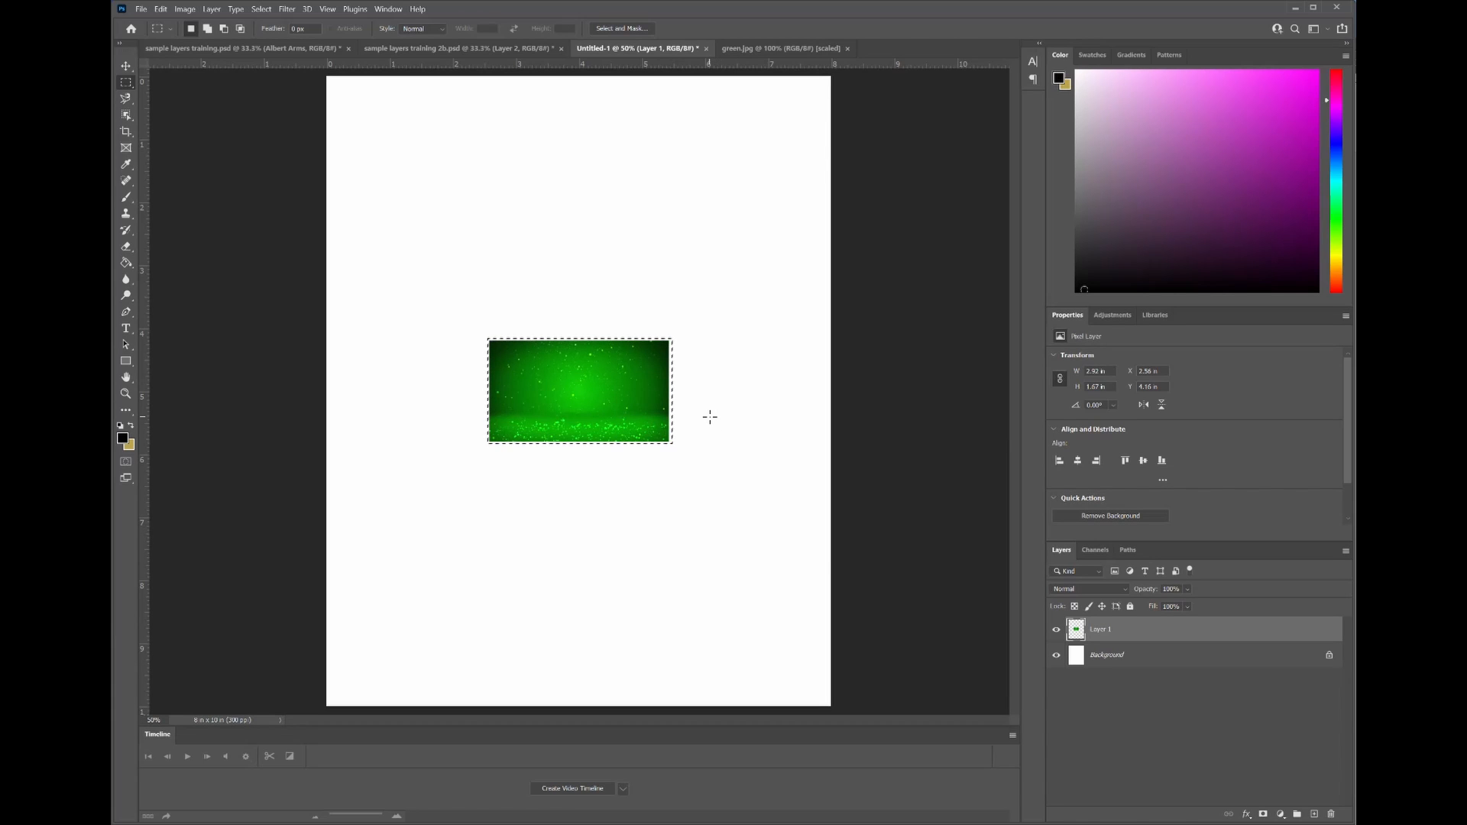
- Scale the selected green image proportionally with Free Transform until it spans about the full page width
{"action": "key", "text": "ctrl+t"}
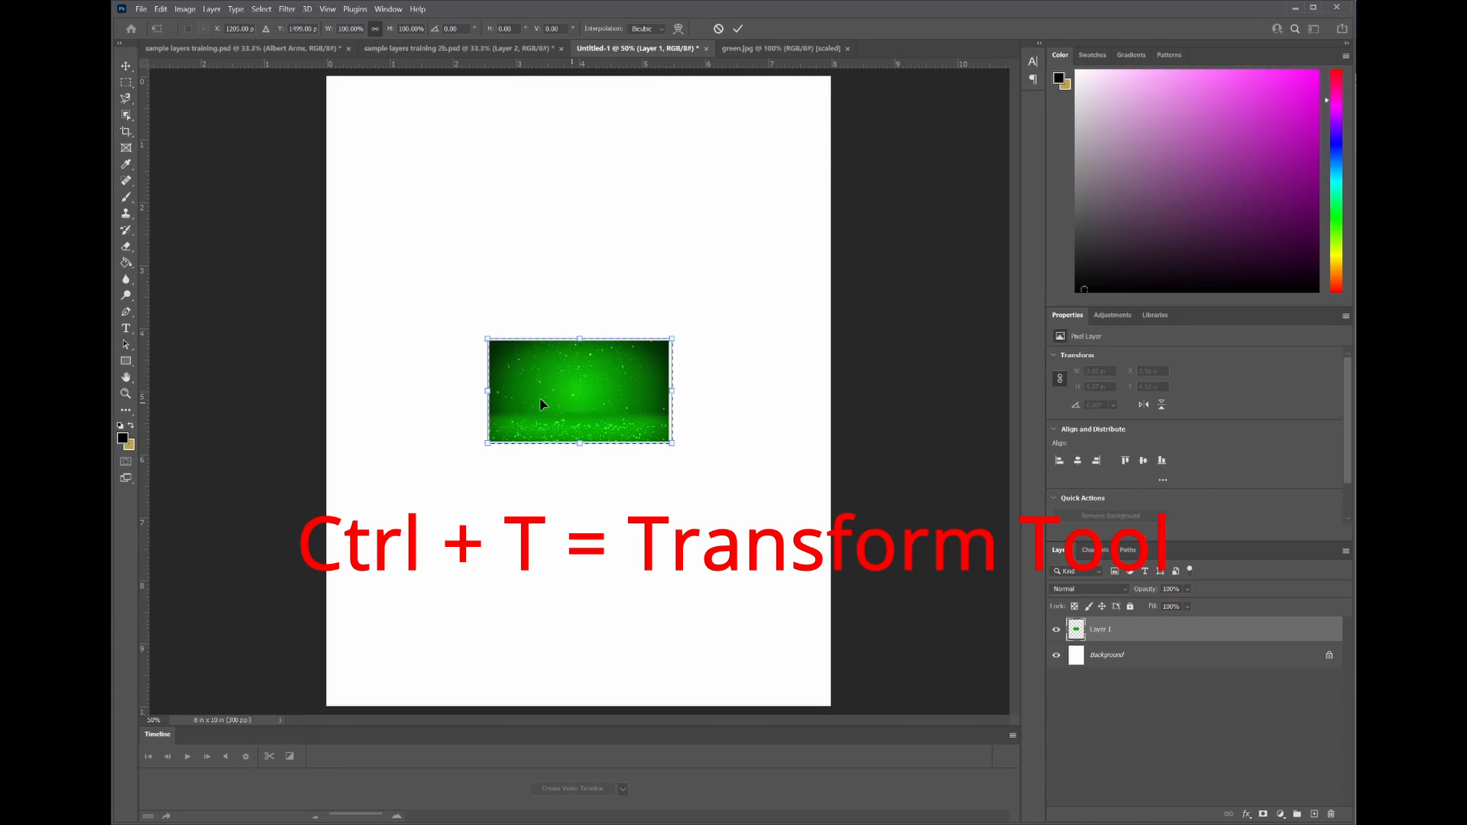
{"action": "left_click_drag", "start_coordinate": [487, 338], "coordinate": [394, 285]}
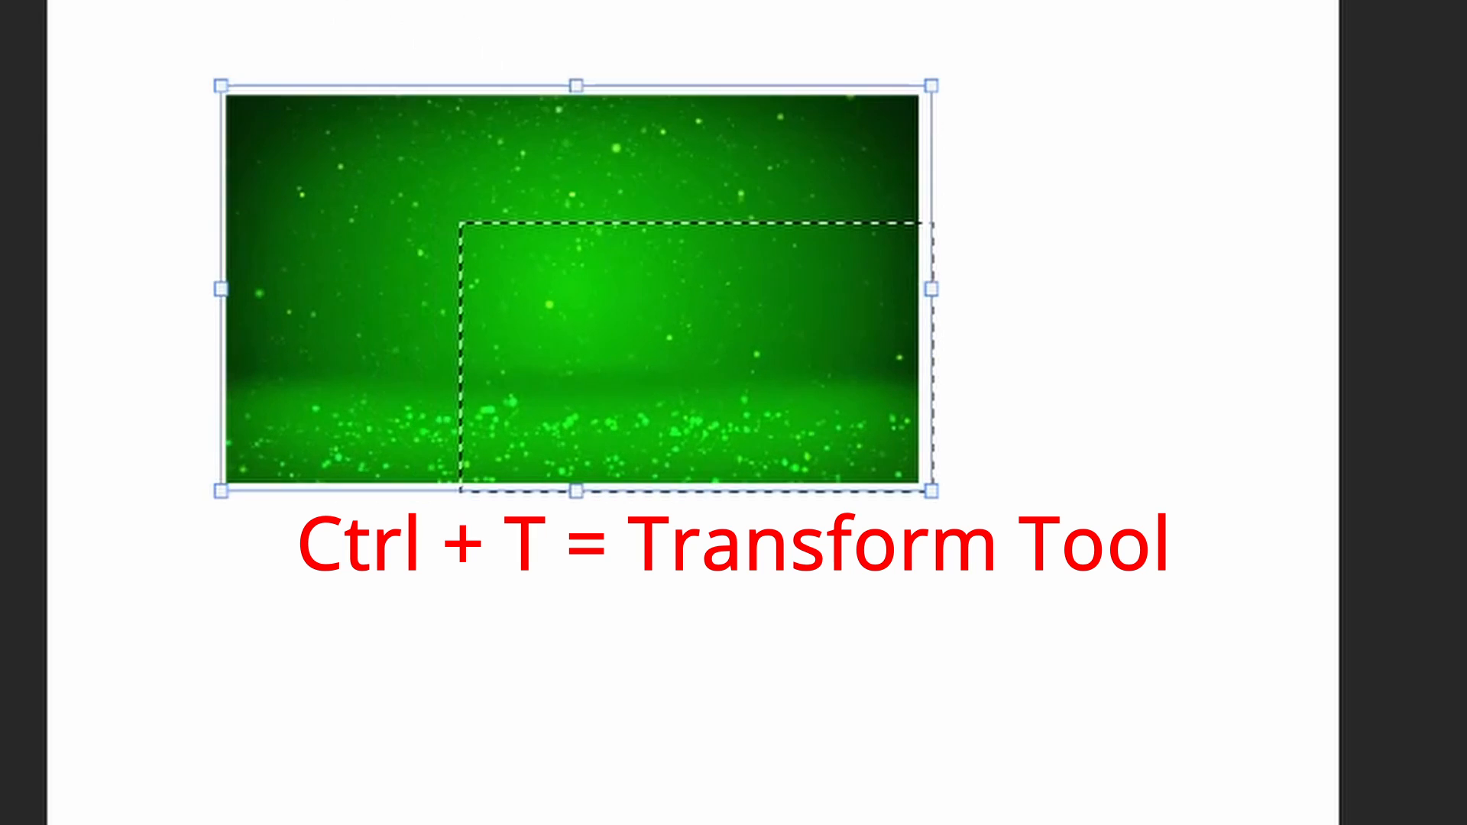
{"action": "left_click_drag", "start_coordinate": [220, 85], "coordinate": [49, 2]}
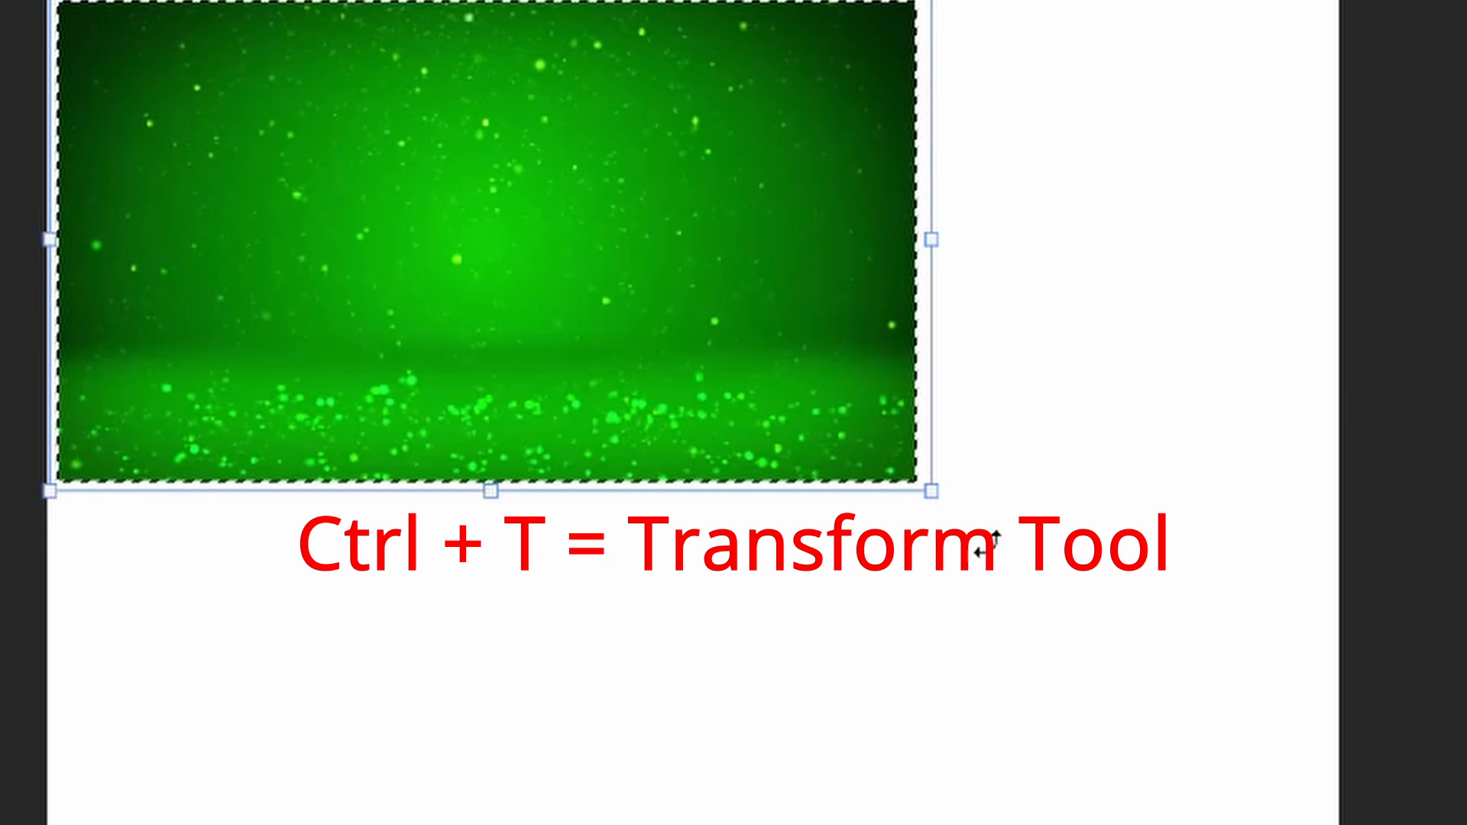
{"action": "left_click_drag", "start_coordinate": [930, 491], "coordinate": [1270, 799]}
{"action": "left_click_drag", "start_coordinate": [804, 565], "coordinate": [804, 564]}
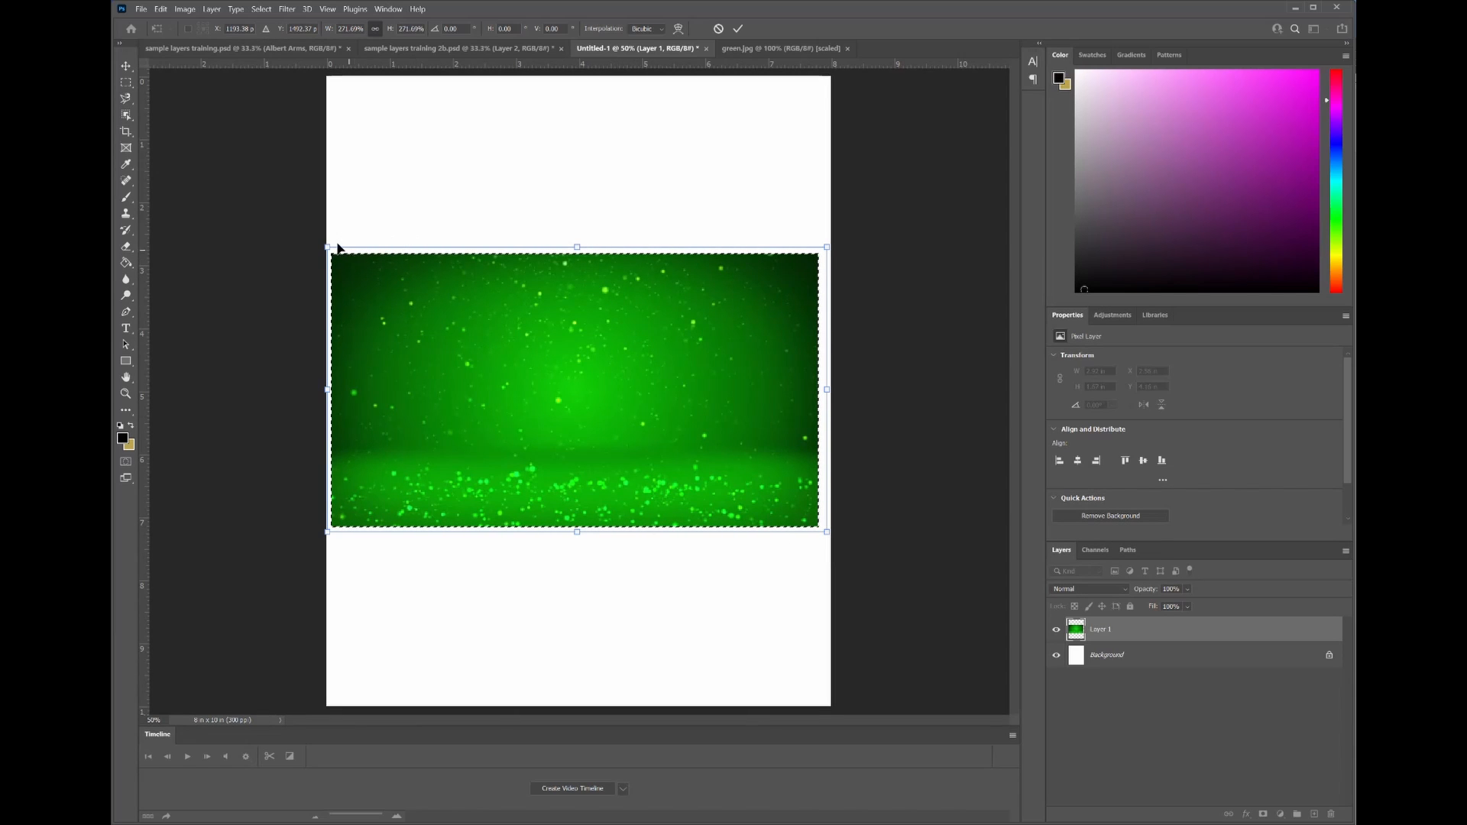
{"action": "left_click_drag", "start_coordinate": [324, 245], "coordinate": [323, 243]}
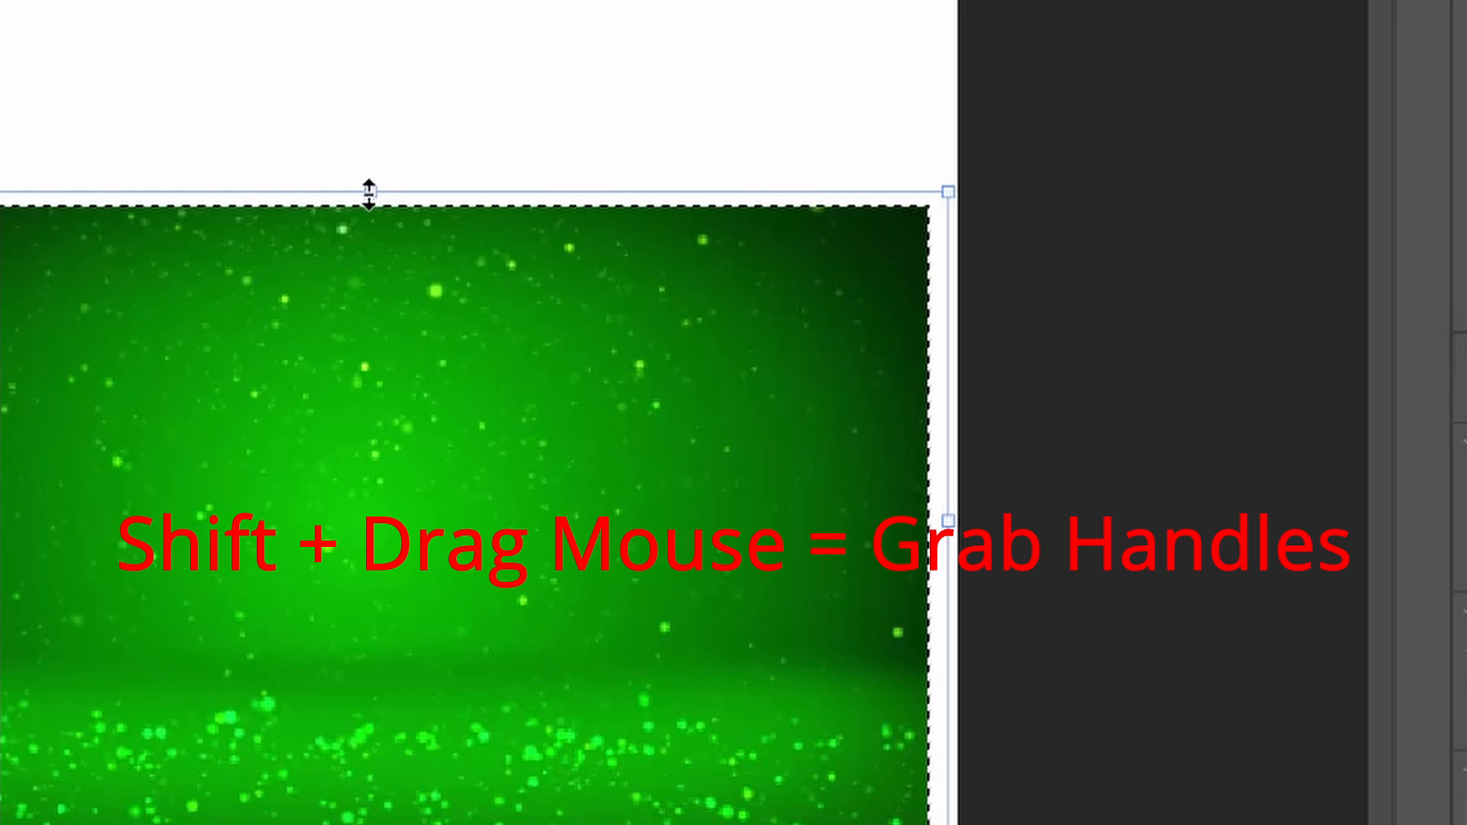
- Stretch the green image non-proportionally past all four page edges so it covers the whole page, and apply the transform
{"action": "left_click_drag", "start_coordinate": [575, 246], "coordinate": [583, 177]}
{"action": "left_click_drag", "start_coordinate": [385, 34], "coordinate": [386, 0]}
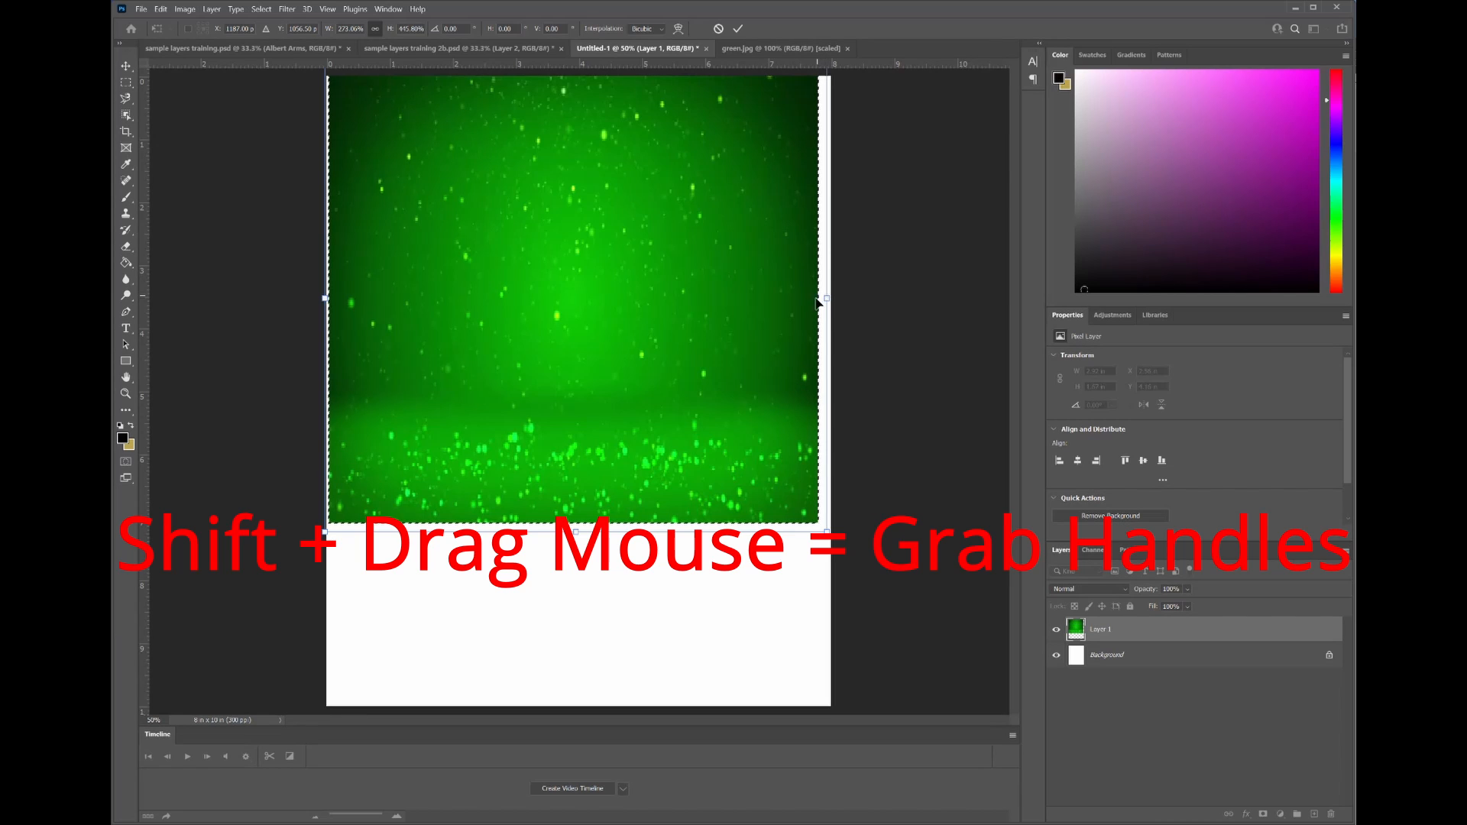
{"action": "left_click_drag", "start_coordinate": [826, 300], "coordinate": [841, 306]}
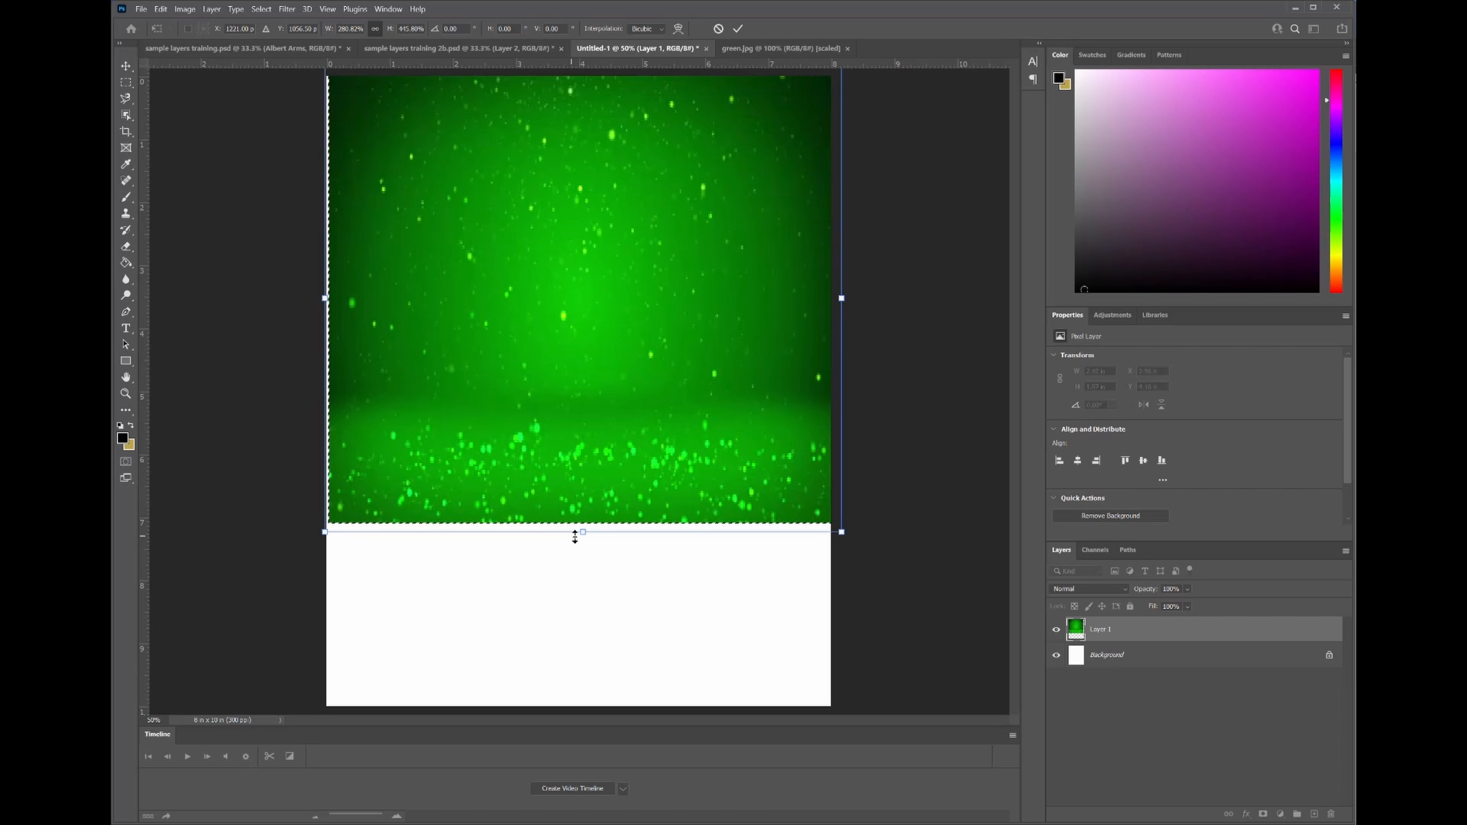
{"action": "left_click_drag", "start_coordinate": [585, 532], "coordinate": [593, 723]}
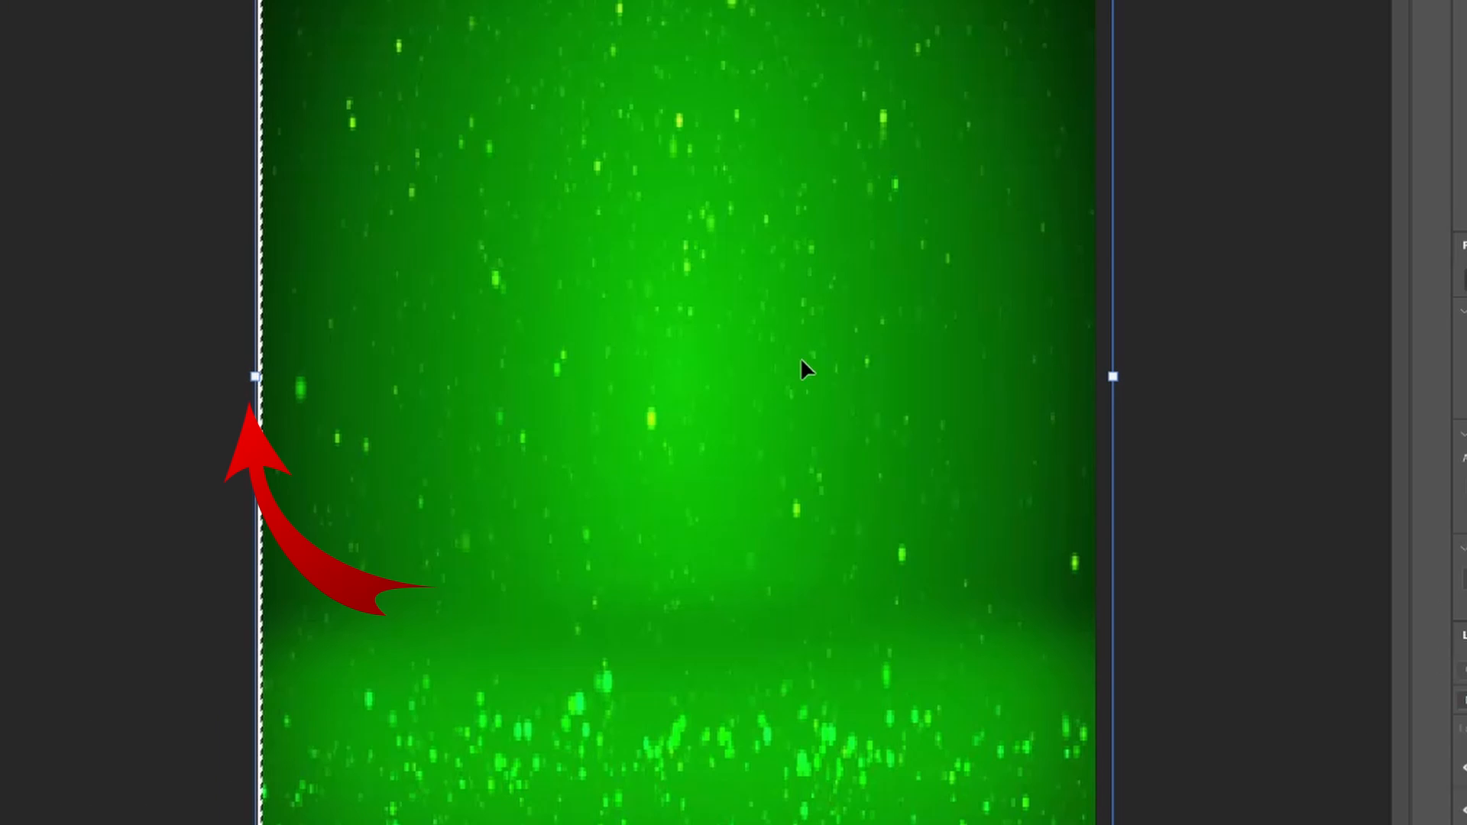
{"action": "left_click_drag", "start_coordinate": [250, 382], "coordinate": [245, 384]}
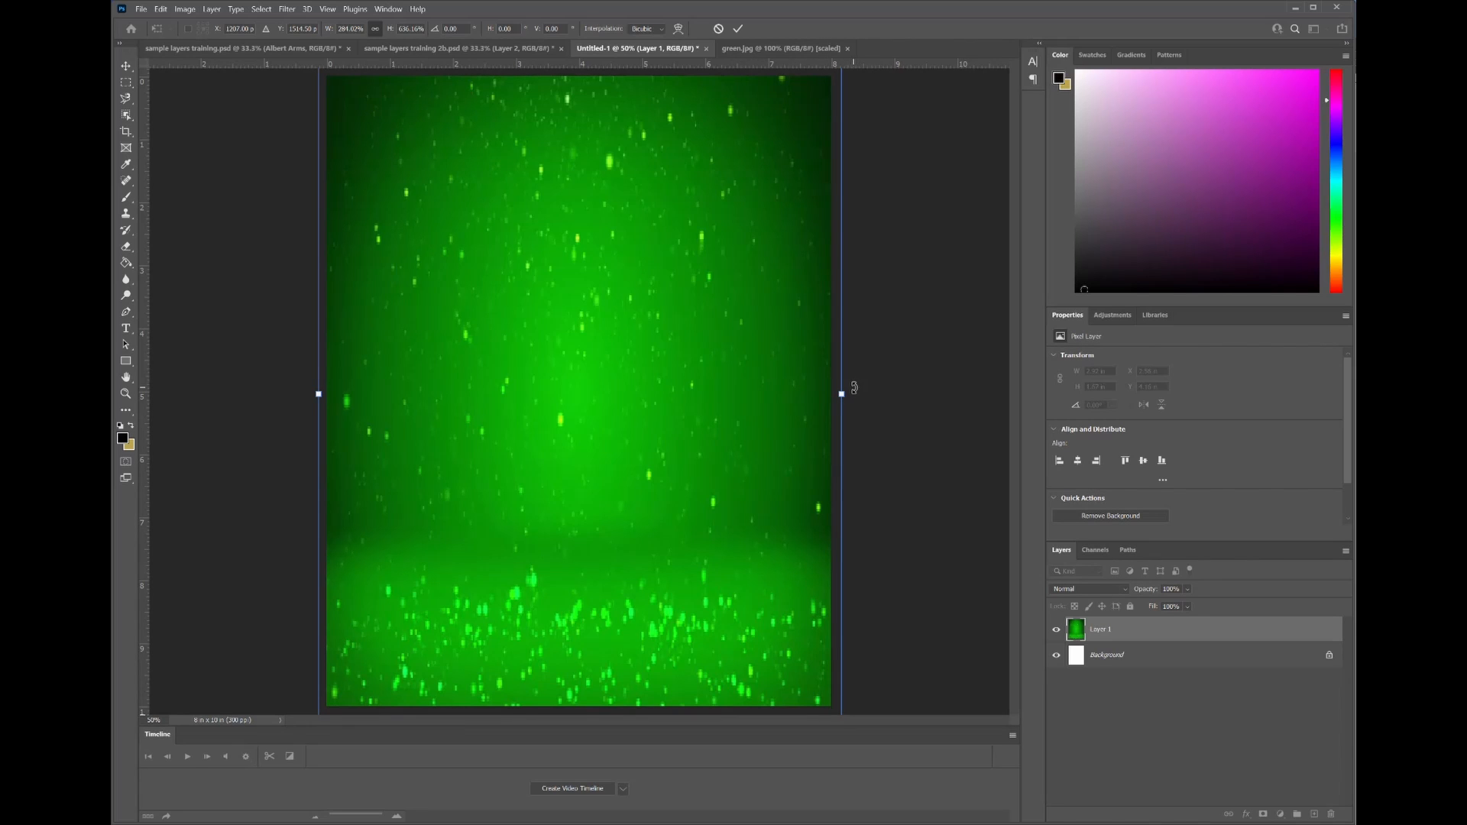
{"action": "key", "text": "Return"}
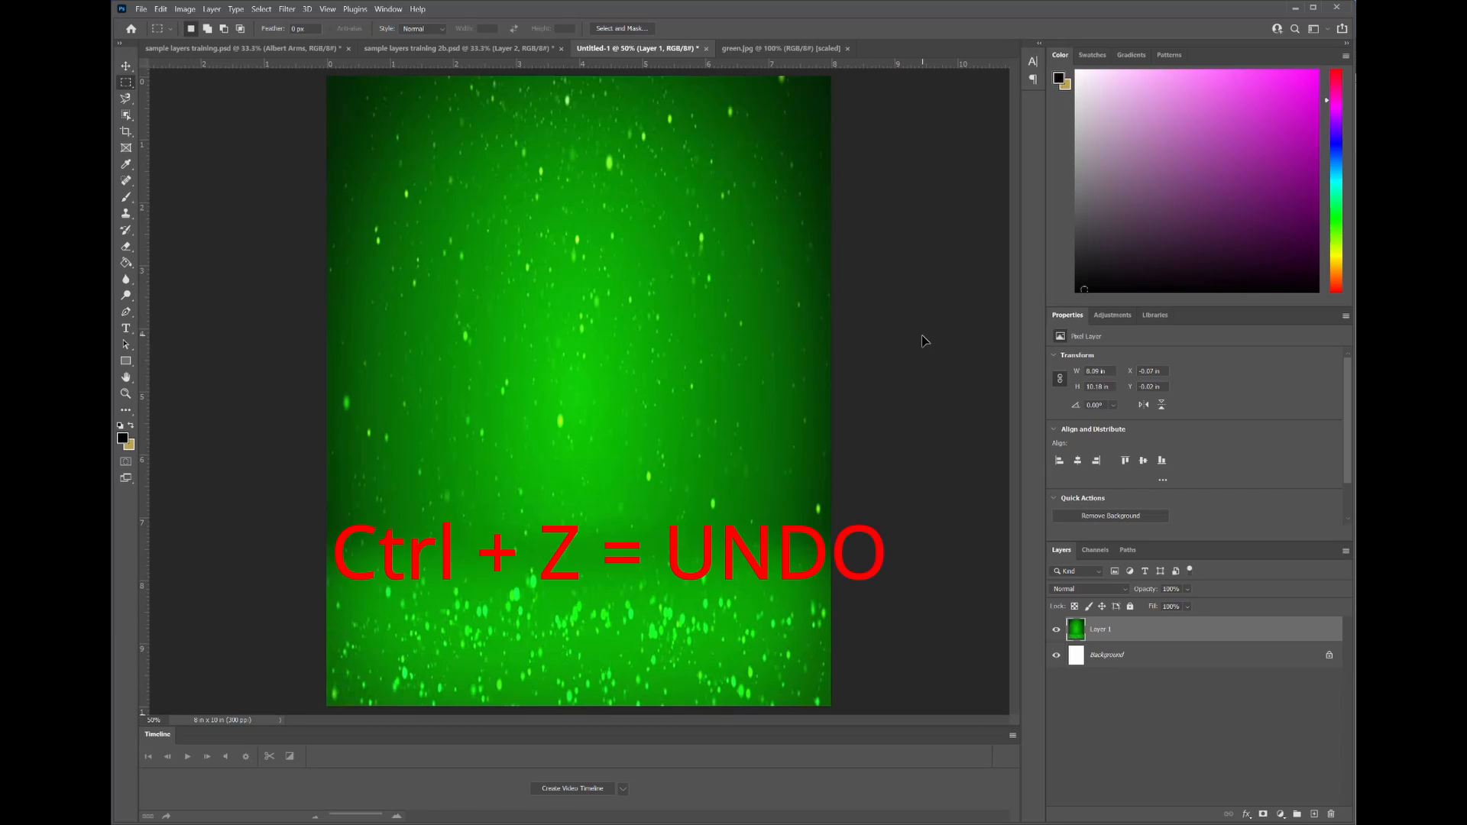
- Undo the free transform of the green image and redo it
{"action": "key", "text": "ctrl+z"}
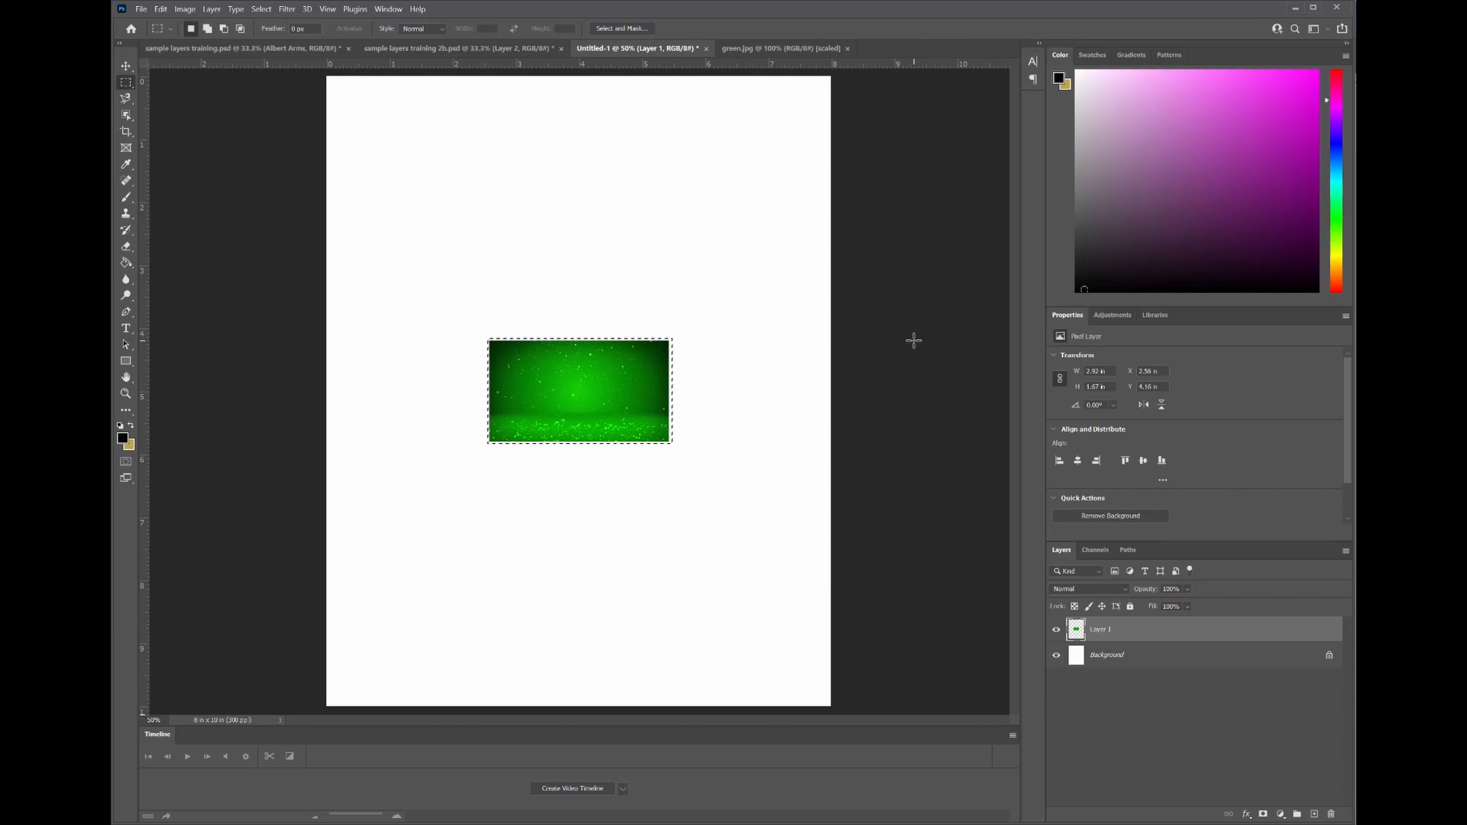
{"action": "left_click", "coordinate": [161, 9]}
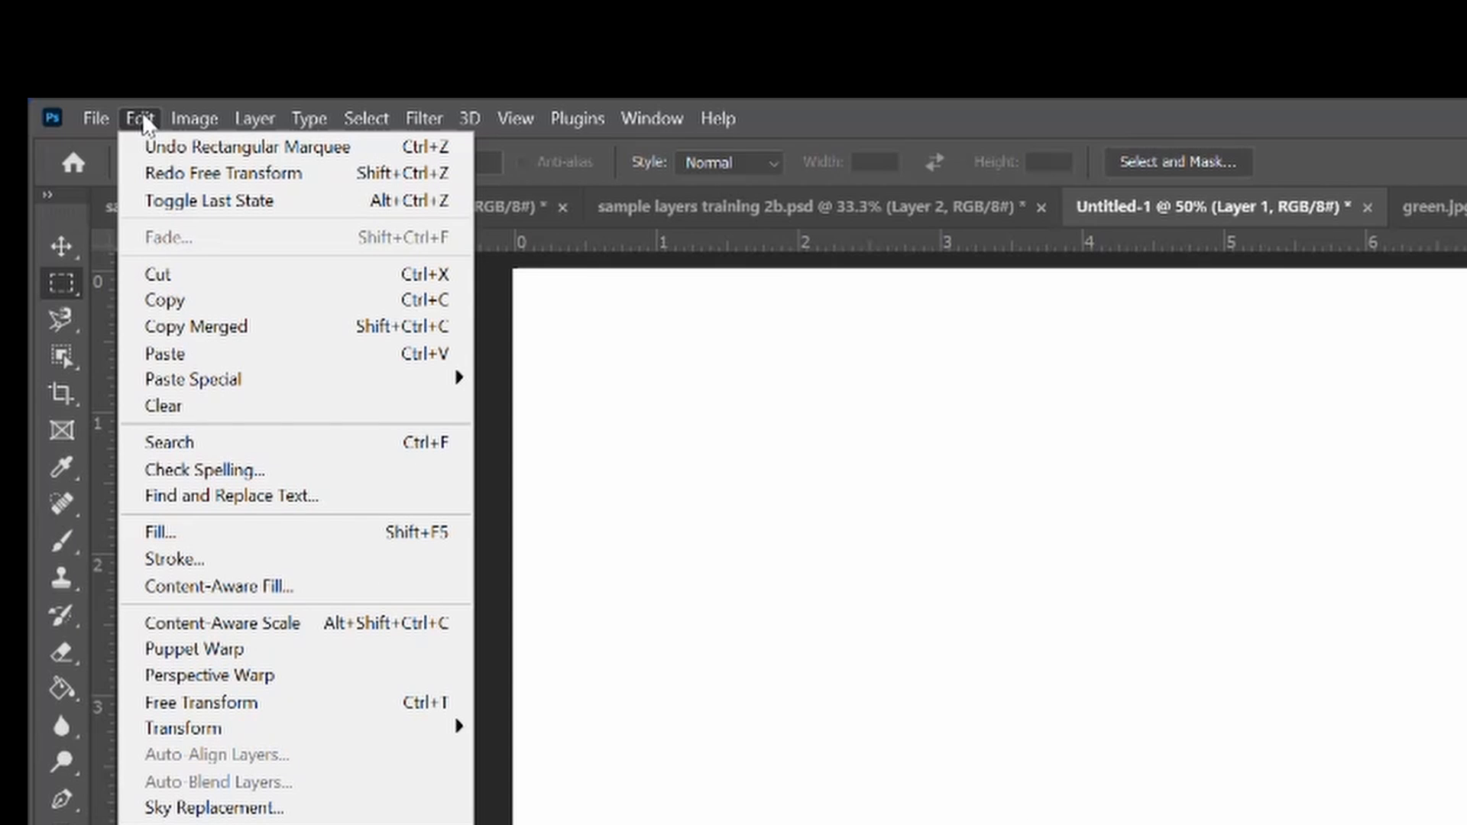
{"action": "left_click", "coordinate": [164, 169]}
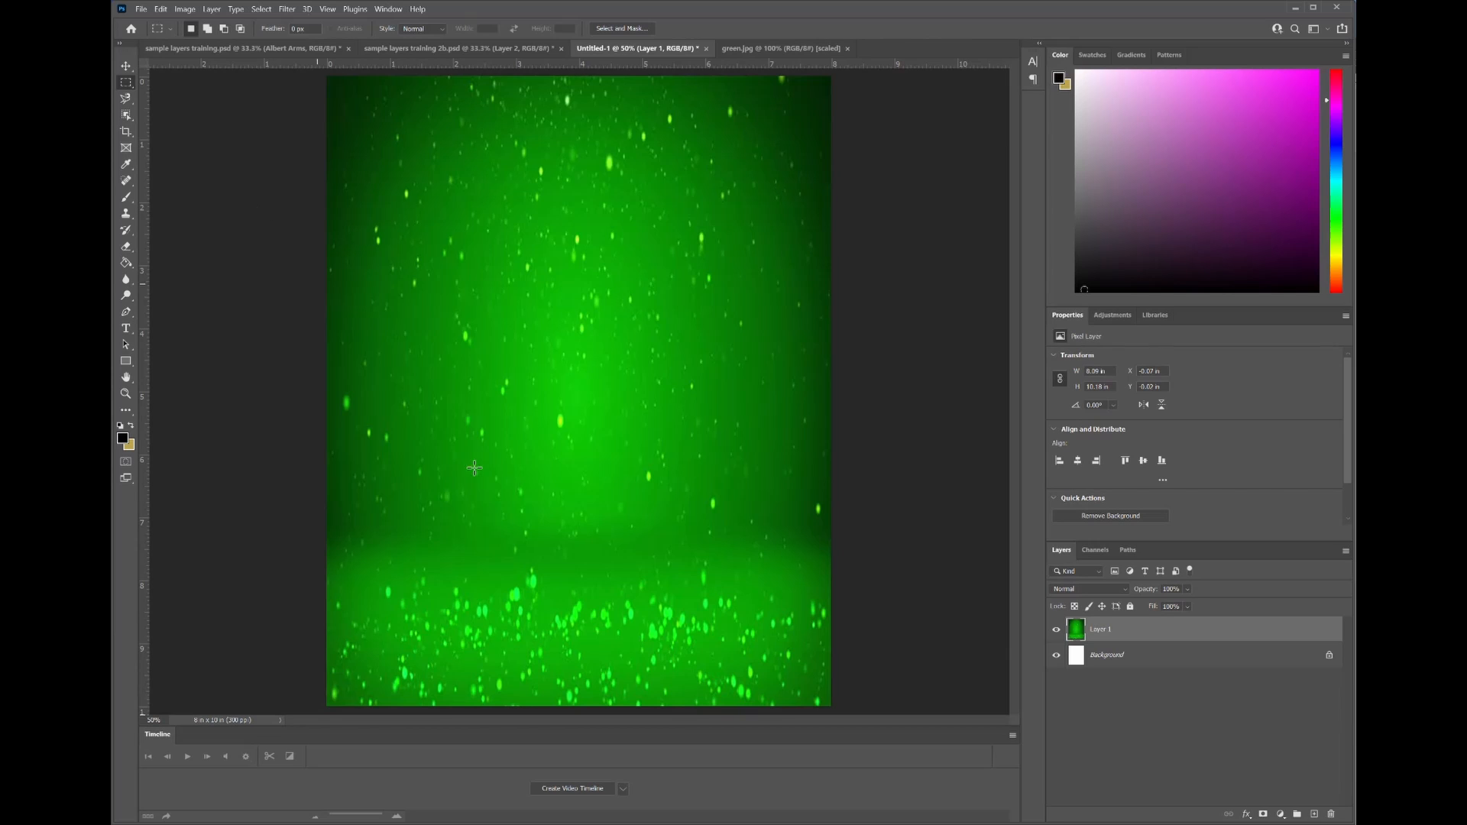
- Hide the green image's layer and show it again, and add an empty layer above it
{"action": "left_click", "coordinate": [1056, 633]}
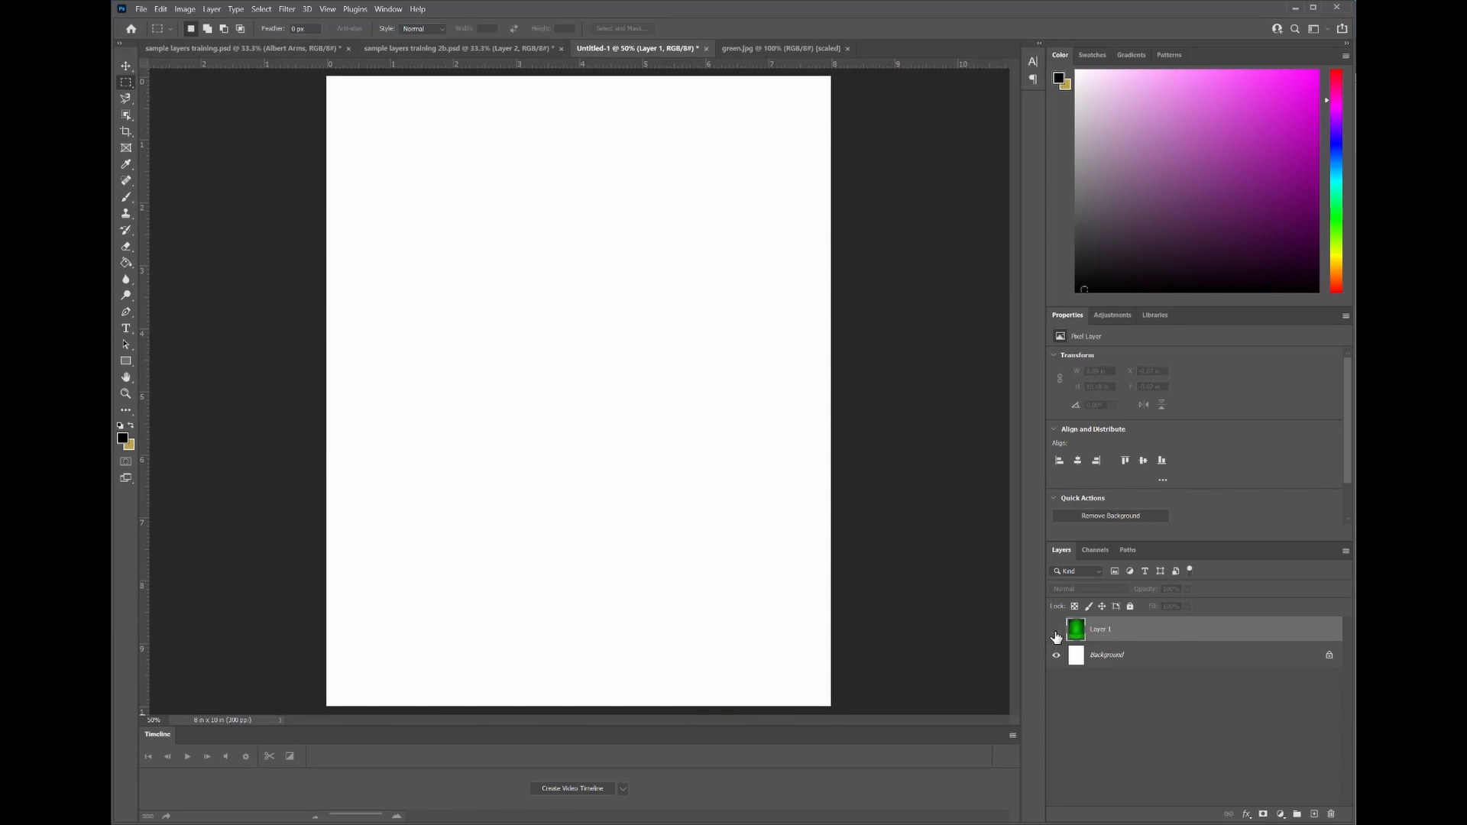
{"action": "left_click", "coordinate": [1056, 634]}
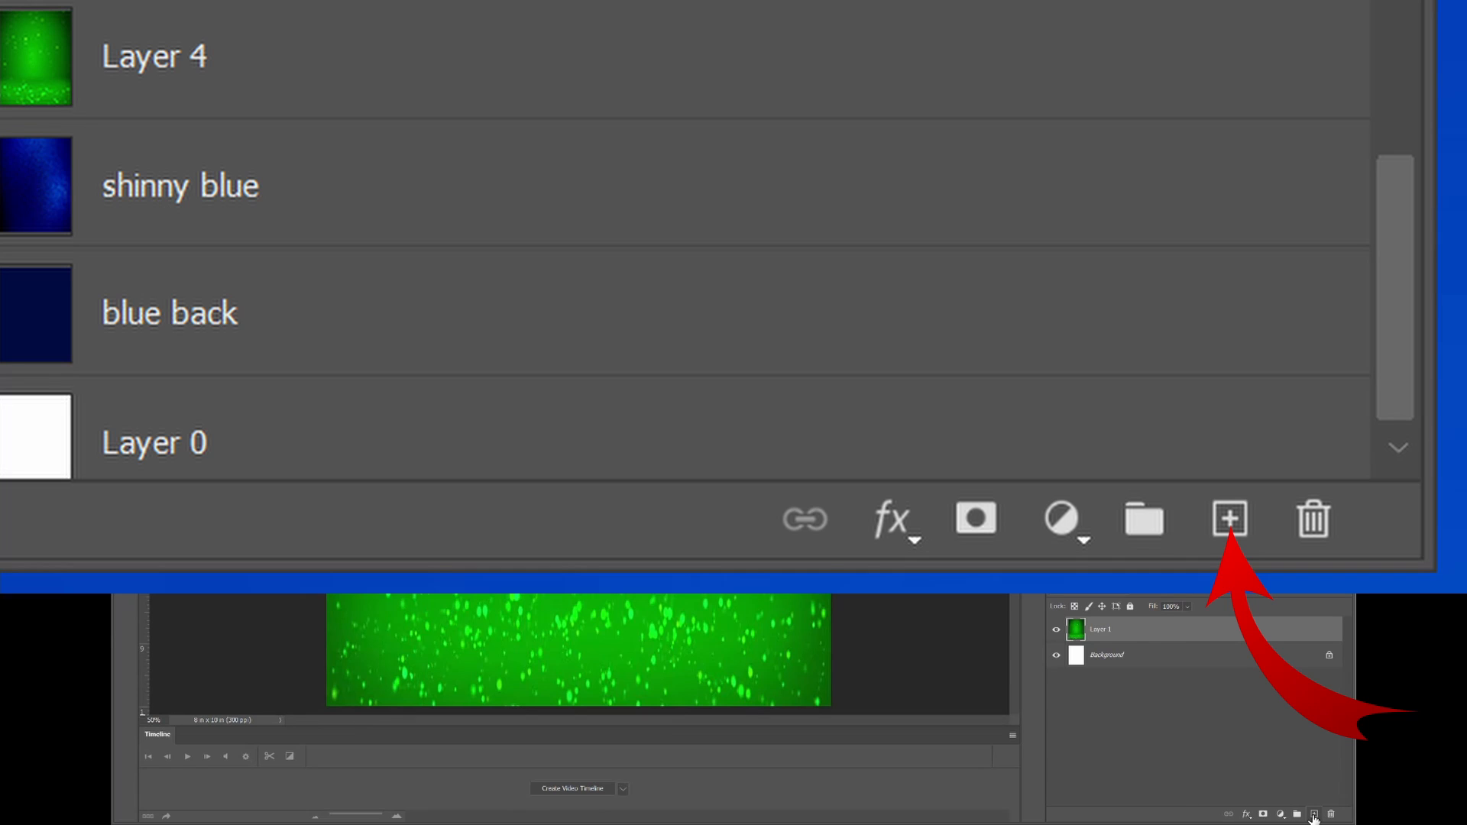
{"action": "left_click", "coordinate": [1313, 815]}
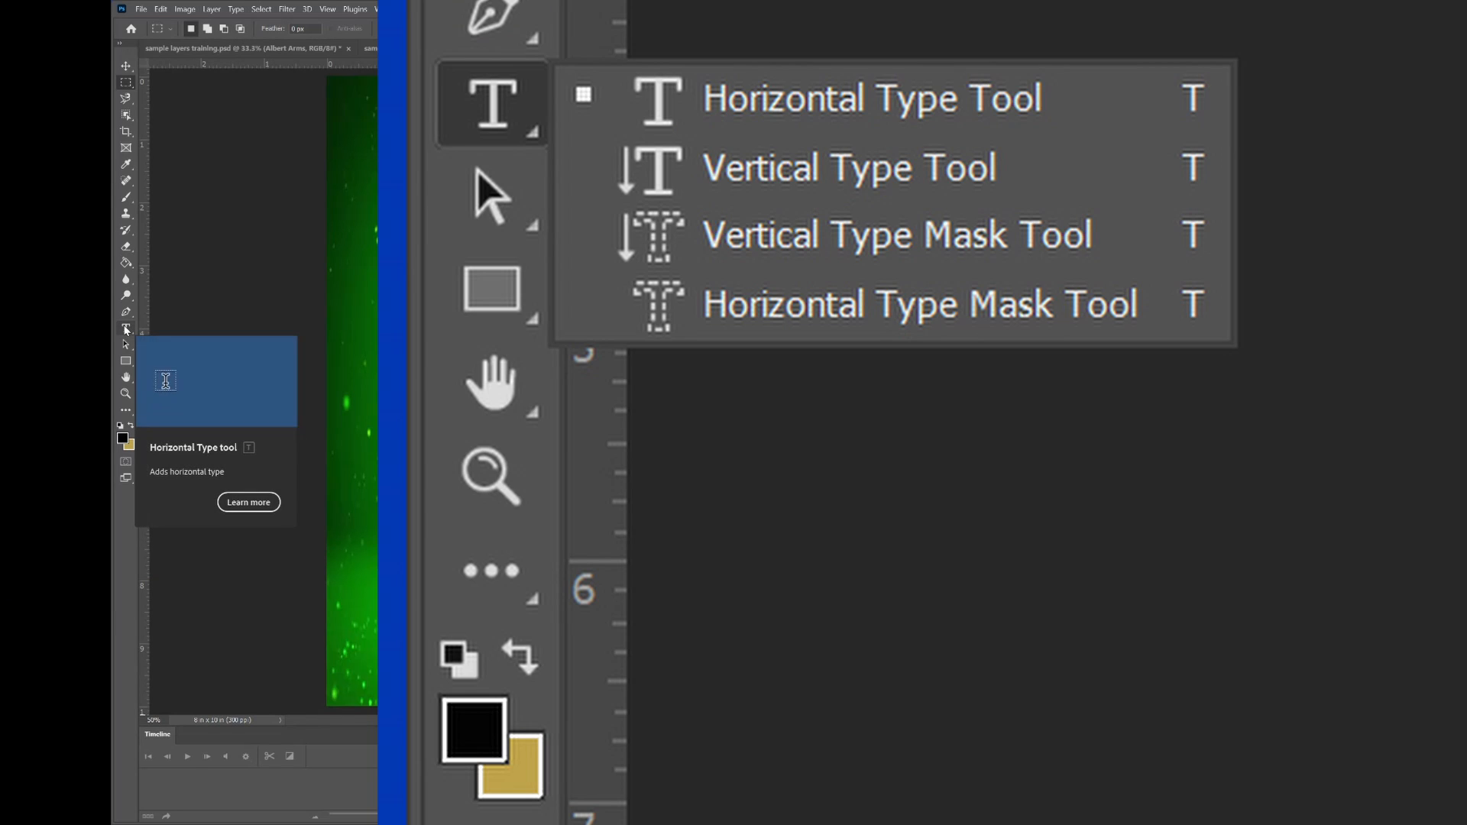
- Set the foreground color for the text to near-white, fcfdfb, after trying purple shades and a light green sampled from the image
{"action": "left_click", "coordinate": [127, 330]}
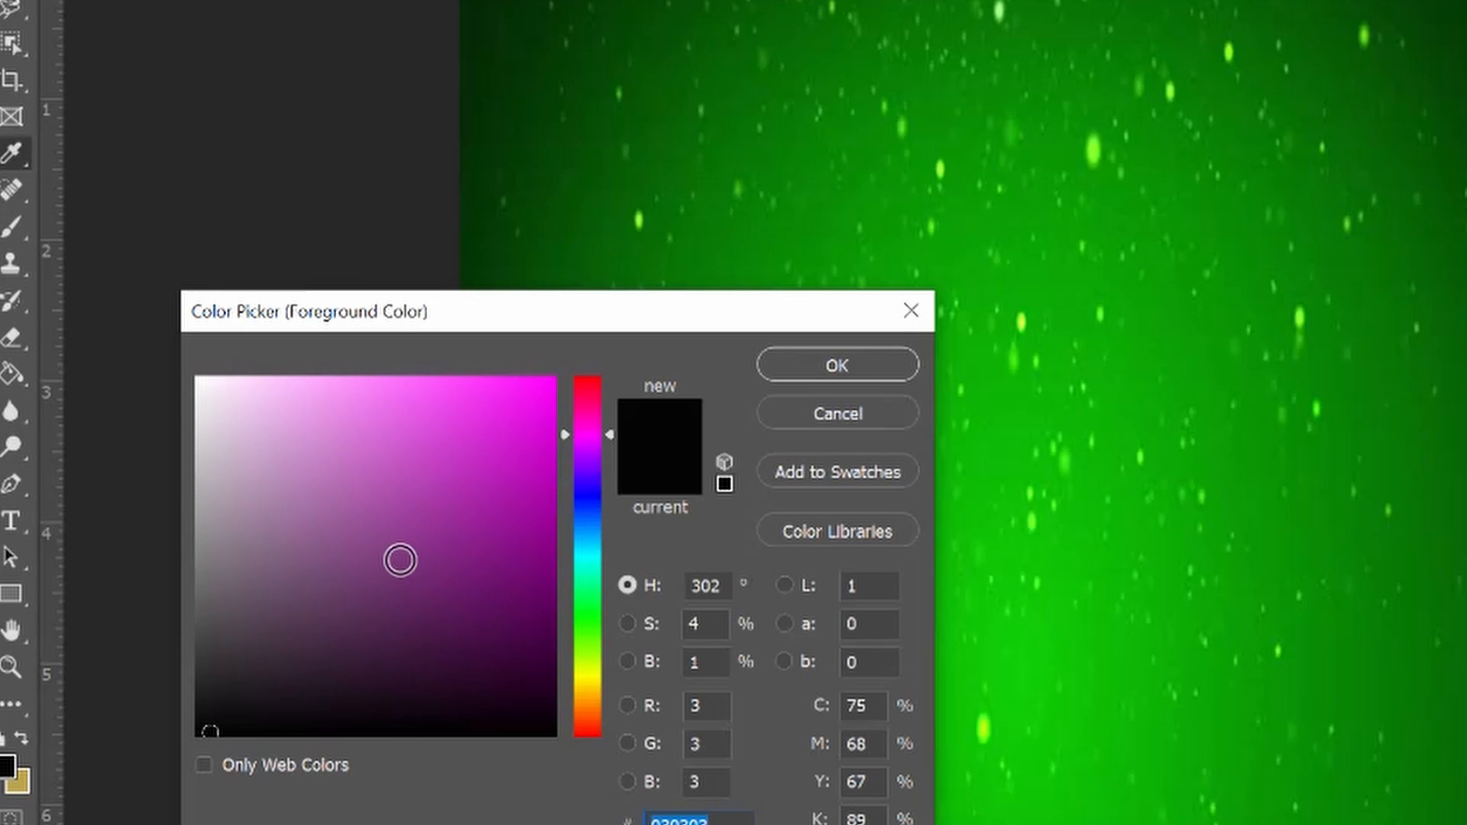
{"action": "left_click", "coordinate": [432, 567]}
{"action": "left_click", "coordinate": [451, 459]}
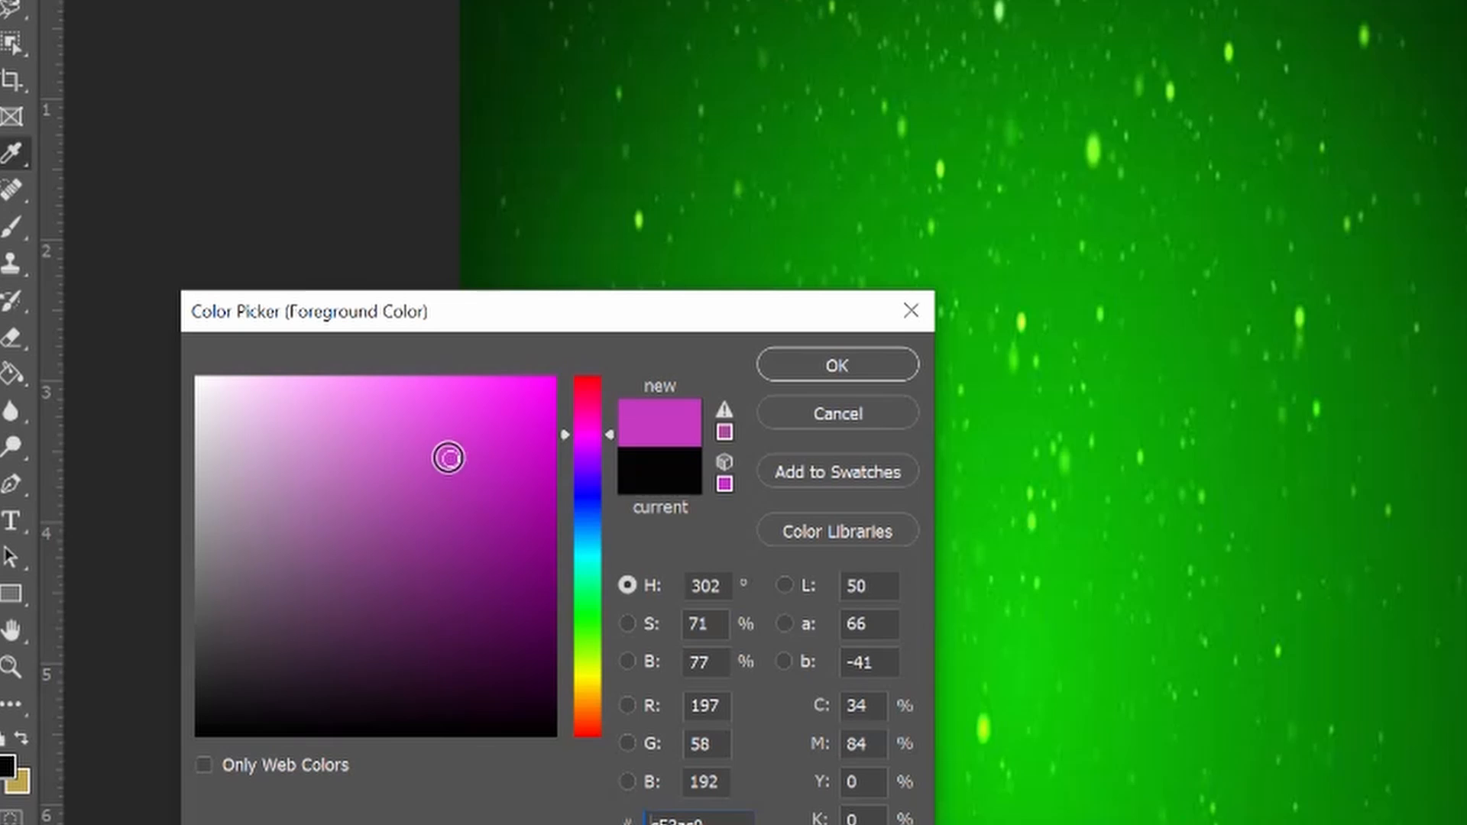
{"action": "left_click", "coordinate": [328, 510]}
{"action": "left_click", "coordinate": [391, 687]}
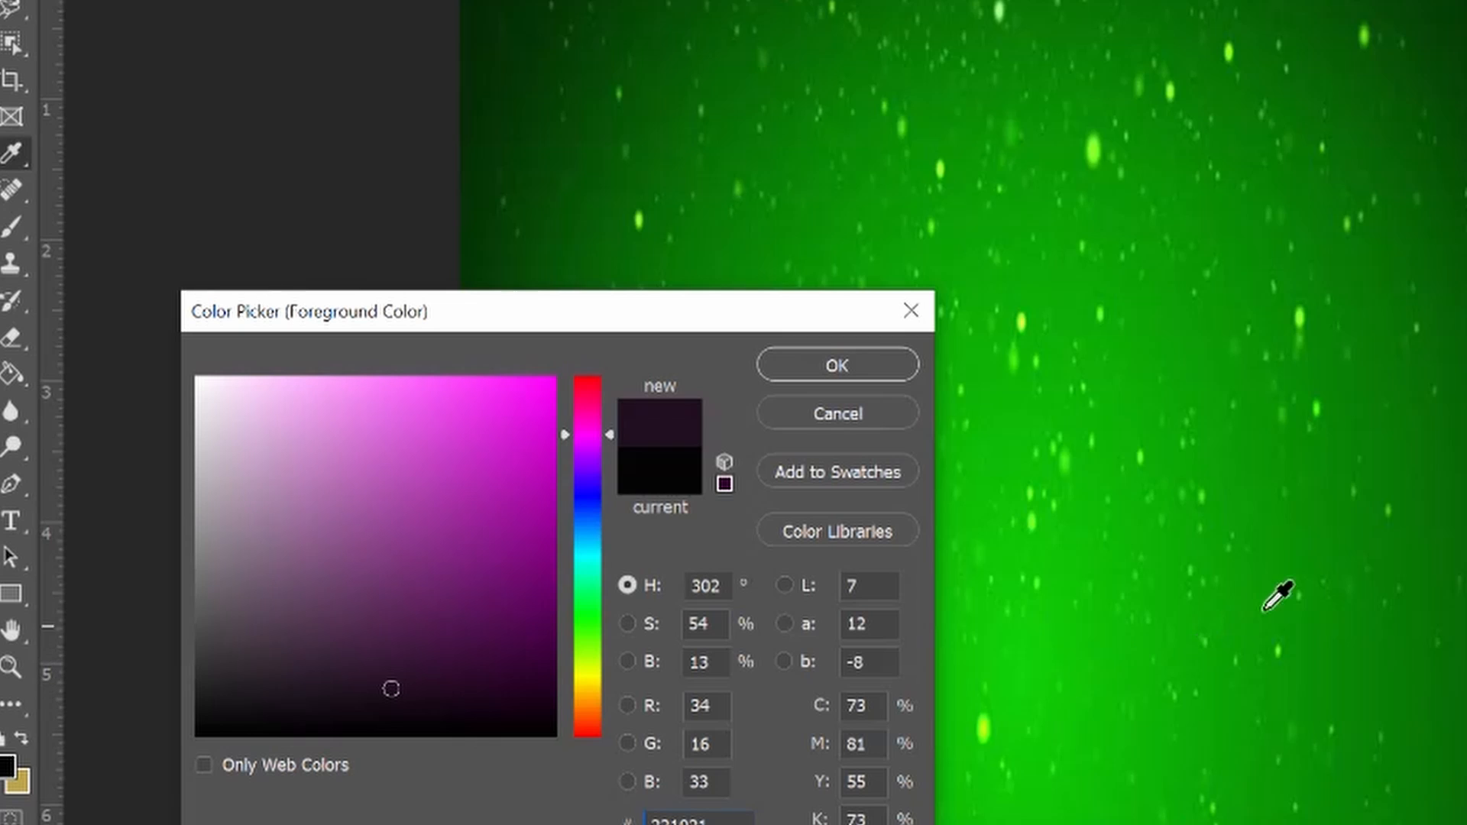
{"action": "left_click", "coordinate": [1229, 50]}
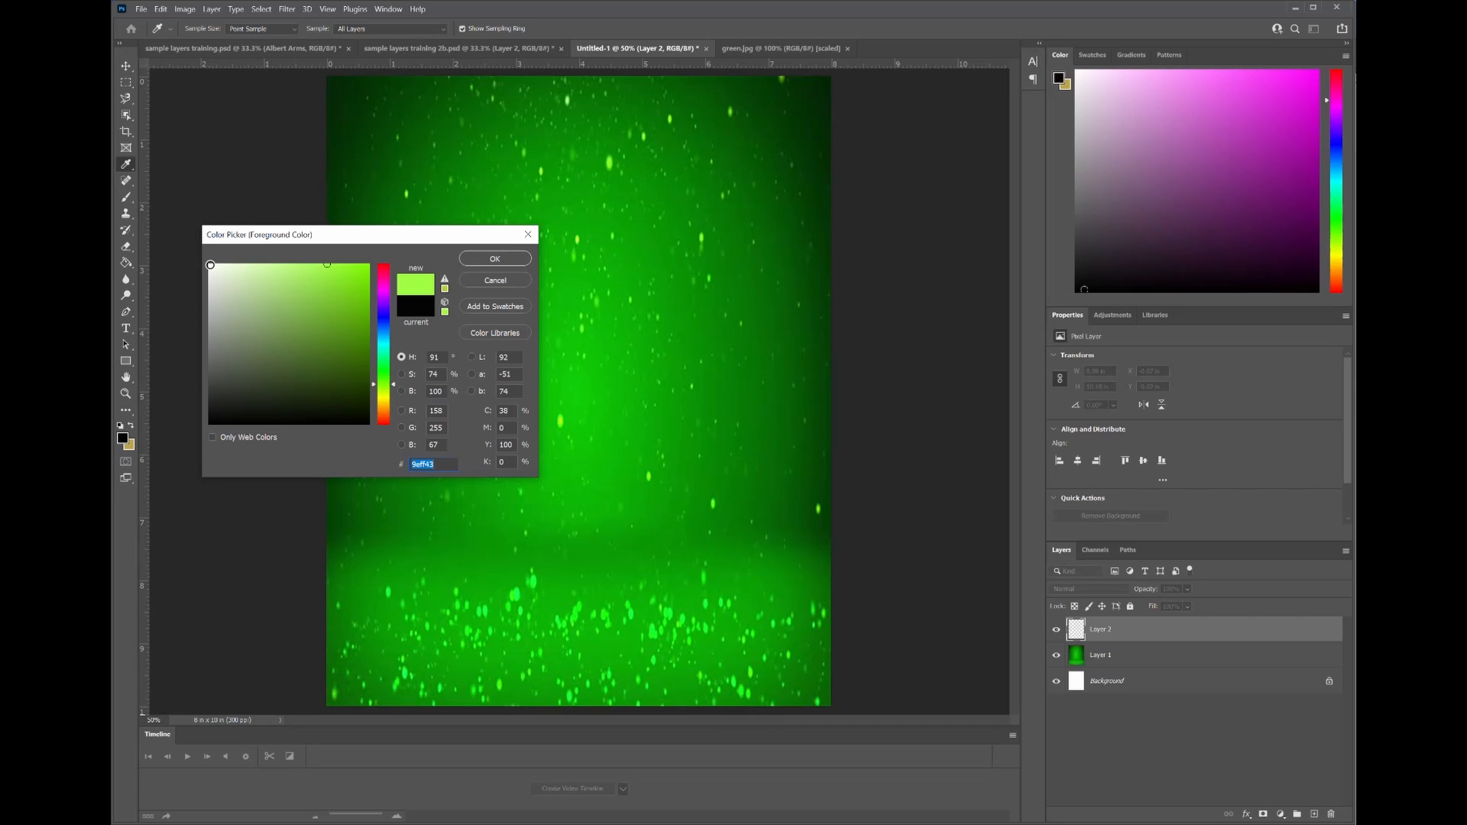
{"action": "left_click", "coordinate": [198, 377]}
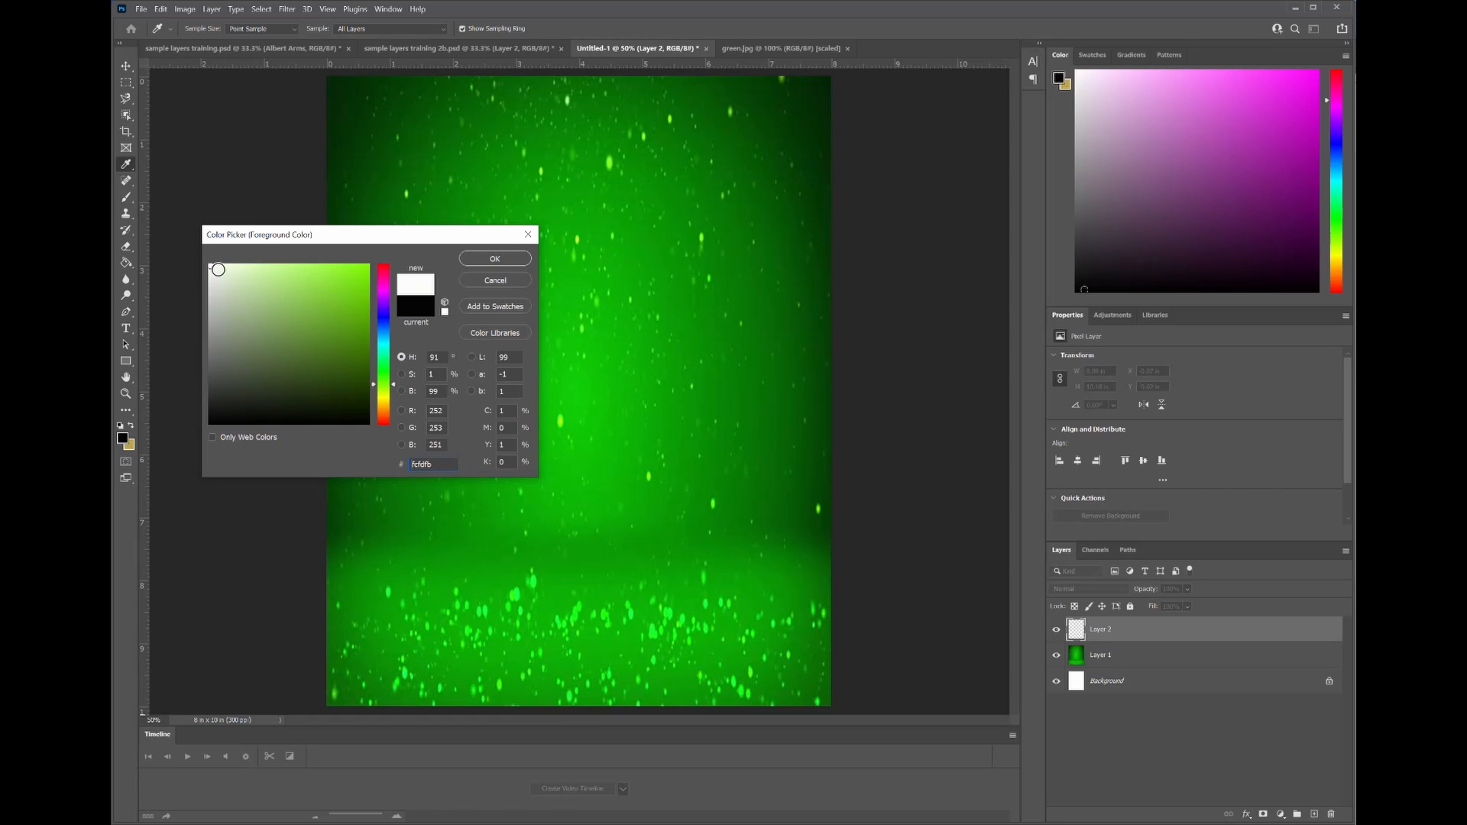
{"action": "left_click", "coordinate": [488, 265]}
- Add horizontal text reading "This is text for a separate layer" on three lines over the green background
{"action": "key", "text": "t"}
{"action": "left_click", "coordinate": [457, 339]}
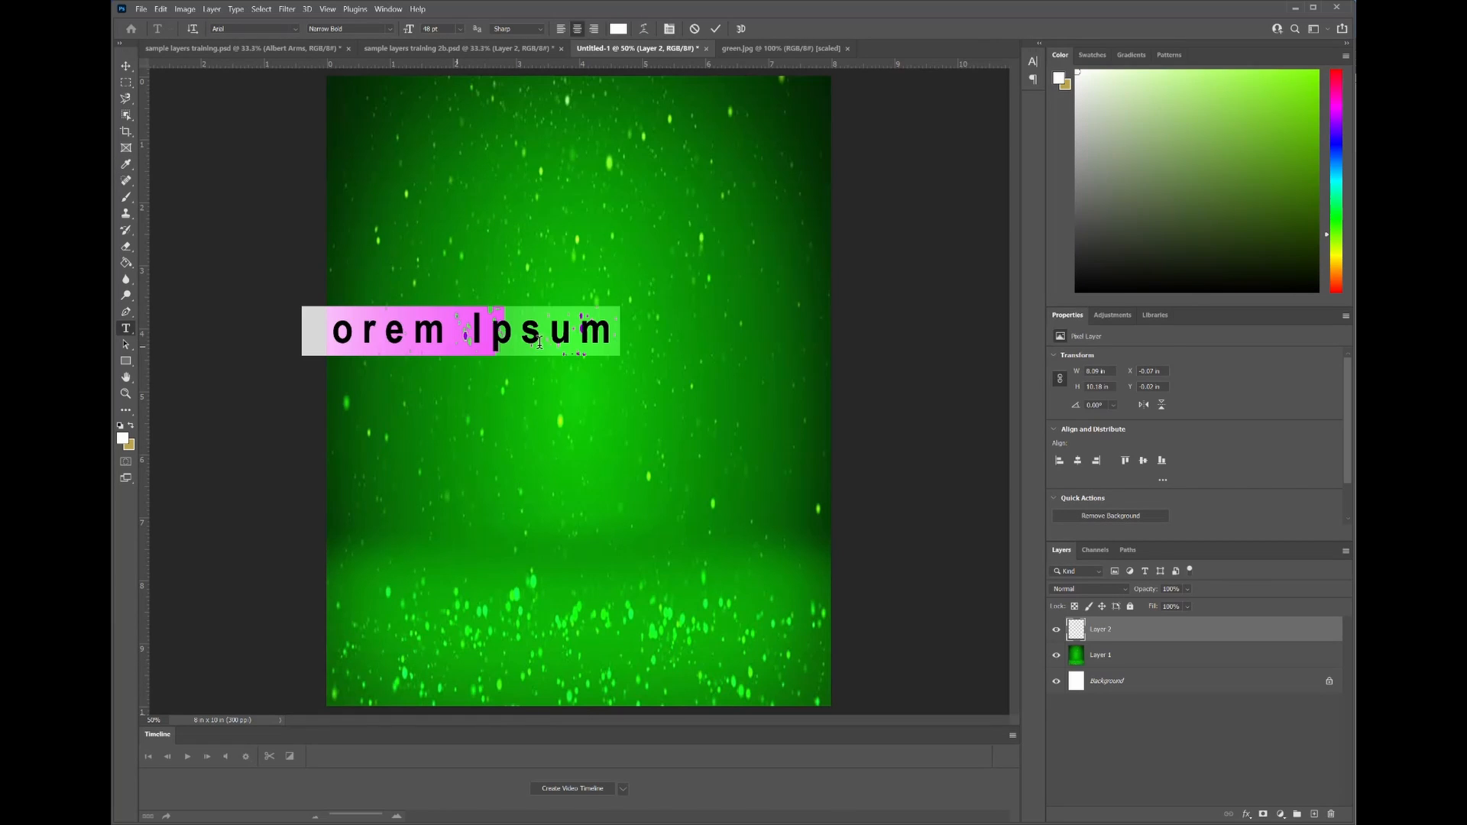
{"action": "type", "text": "This is te"}
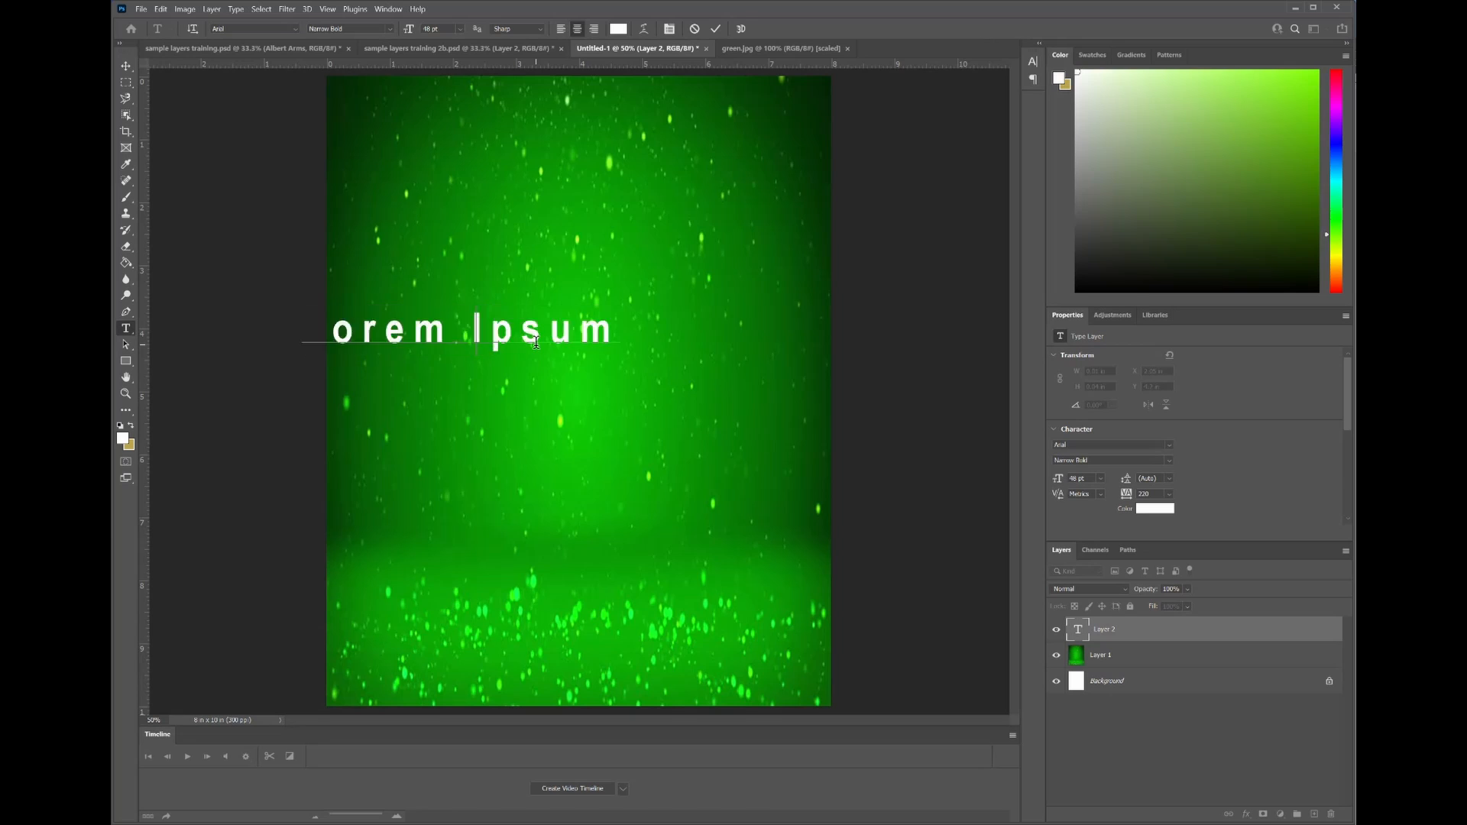
{"action": "type", "text": "xt"}
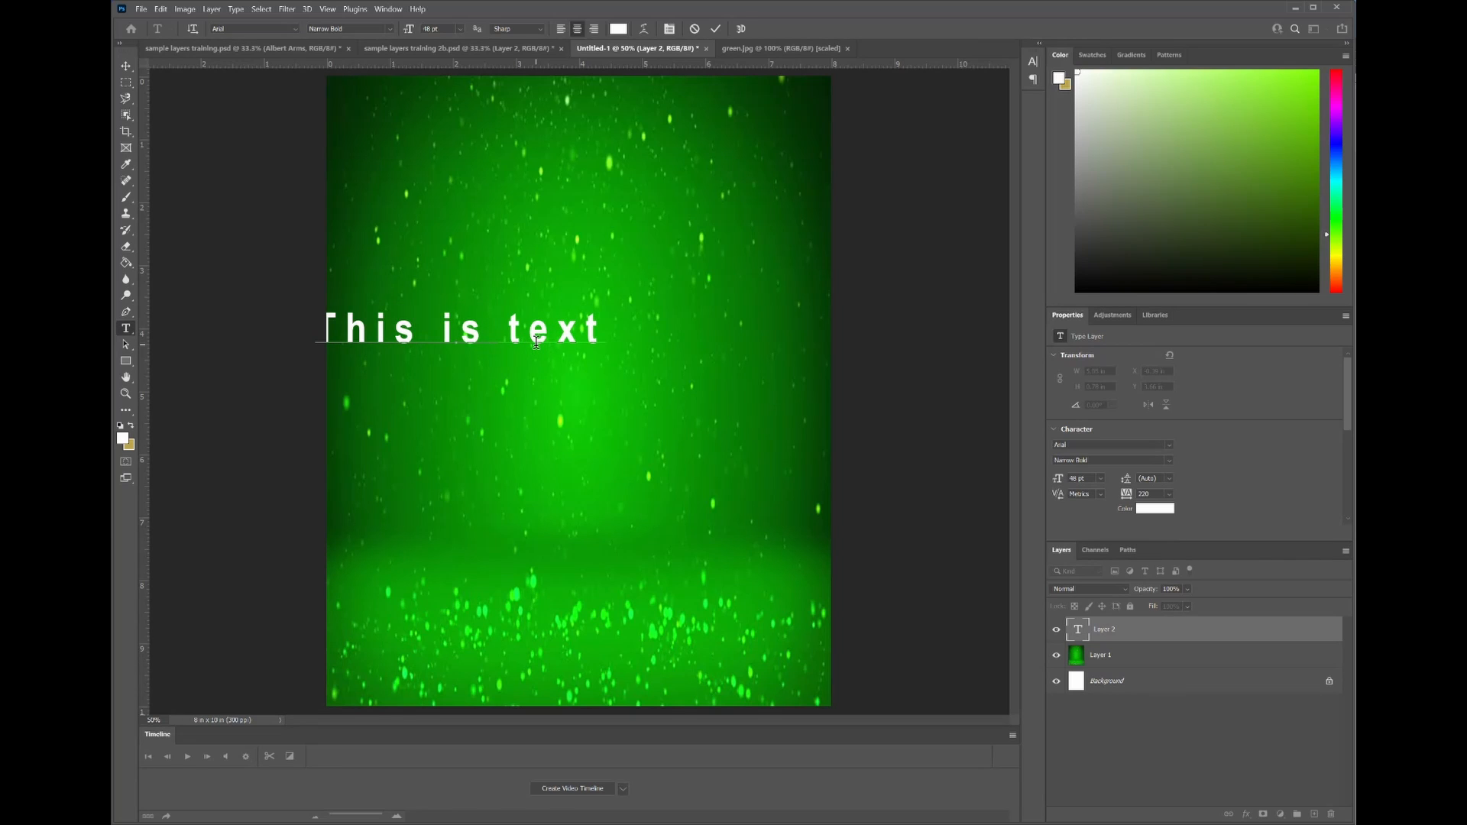
{"action": "key", "text": "Return"}
{"action": "type", "text": "for"}
{"action": "type", "text": " a separ"}
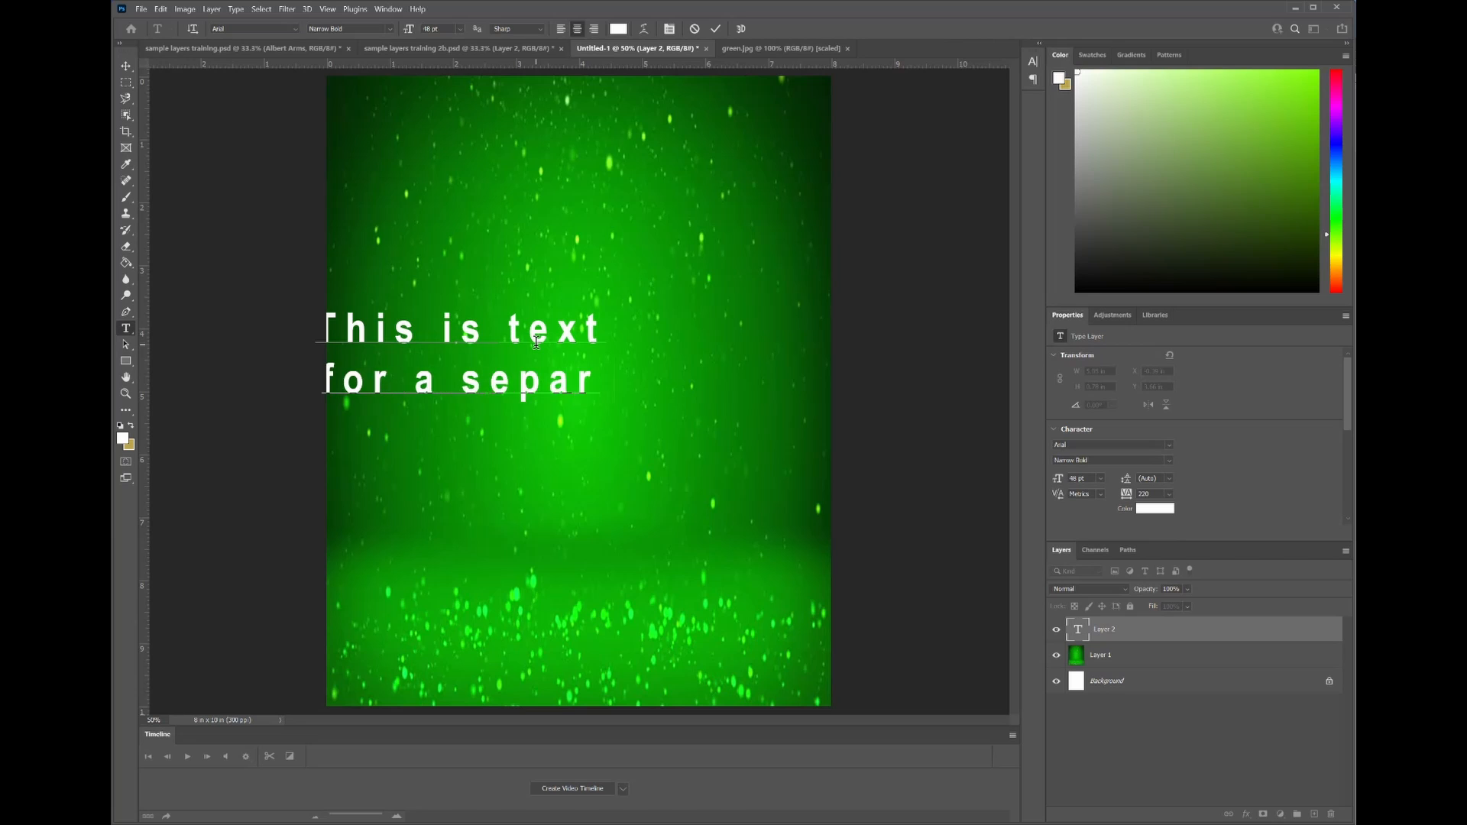
{"action": "type", "text": "atelayert"}
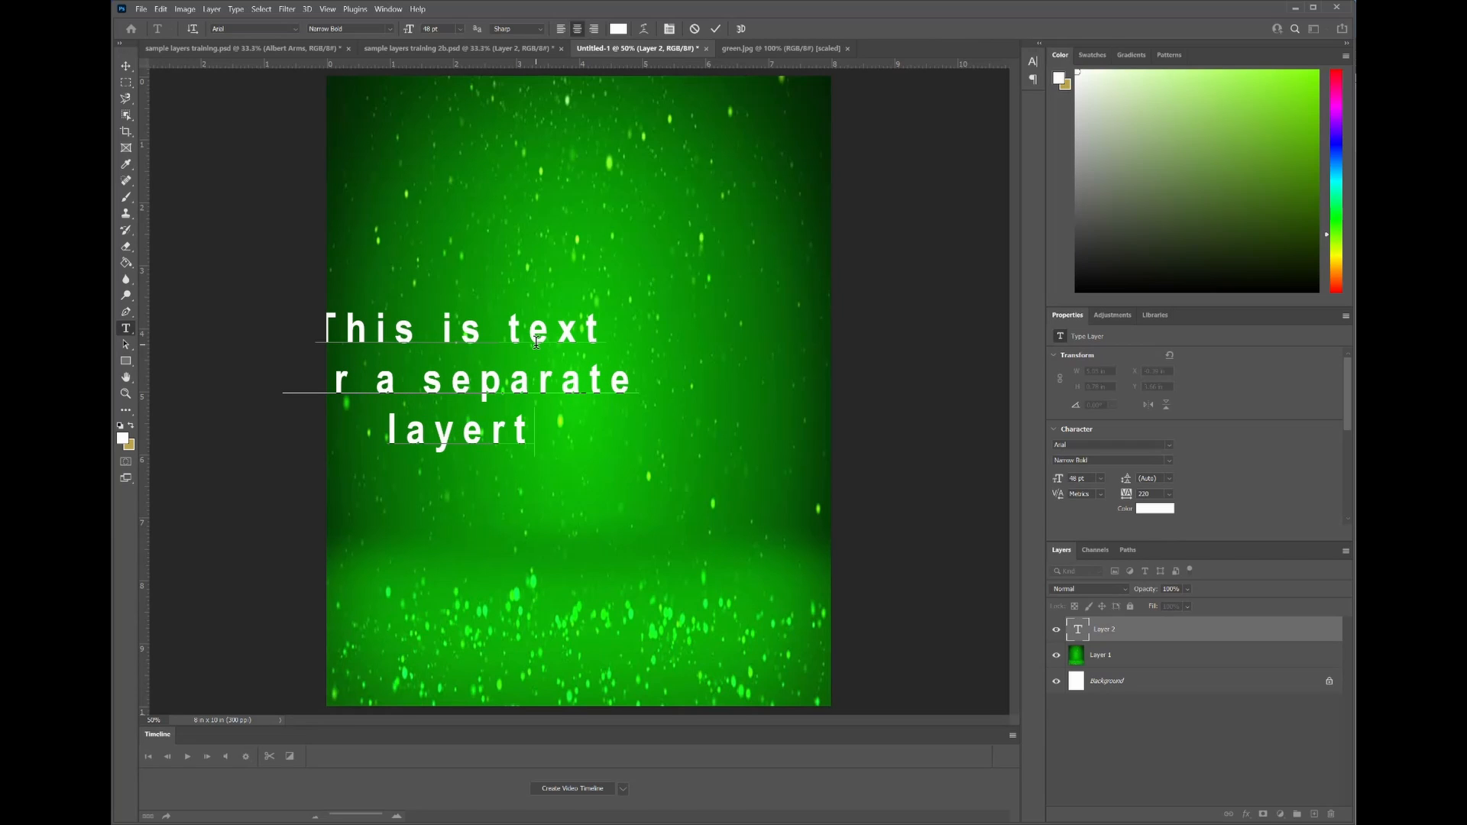
{"action": "key", "text": "BackSpace"}
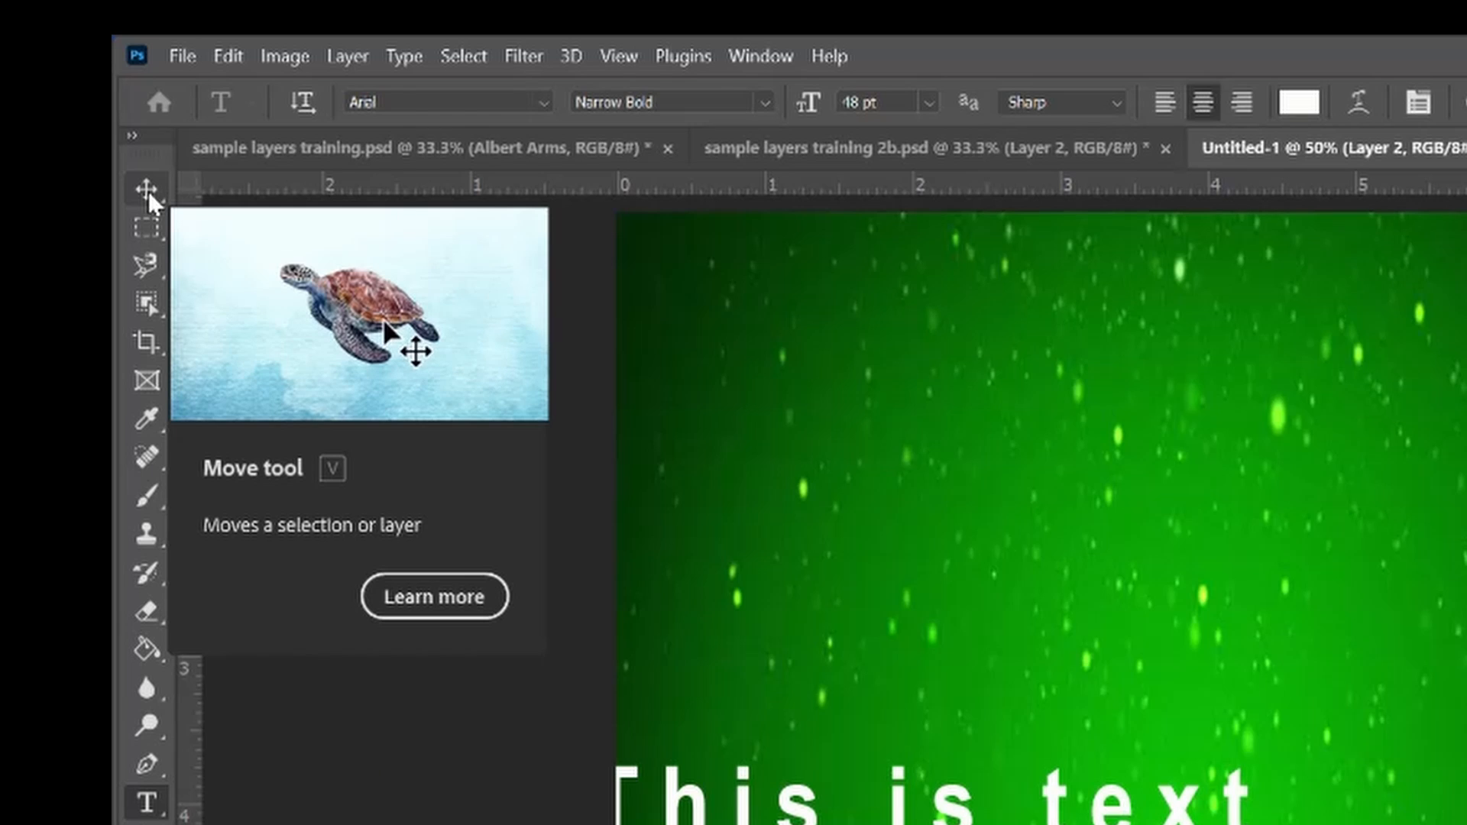
- Move the text block from the page's left edge to the horizontal center of its lower half
{"action": "left_click", "coordinate": [148, 191]}
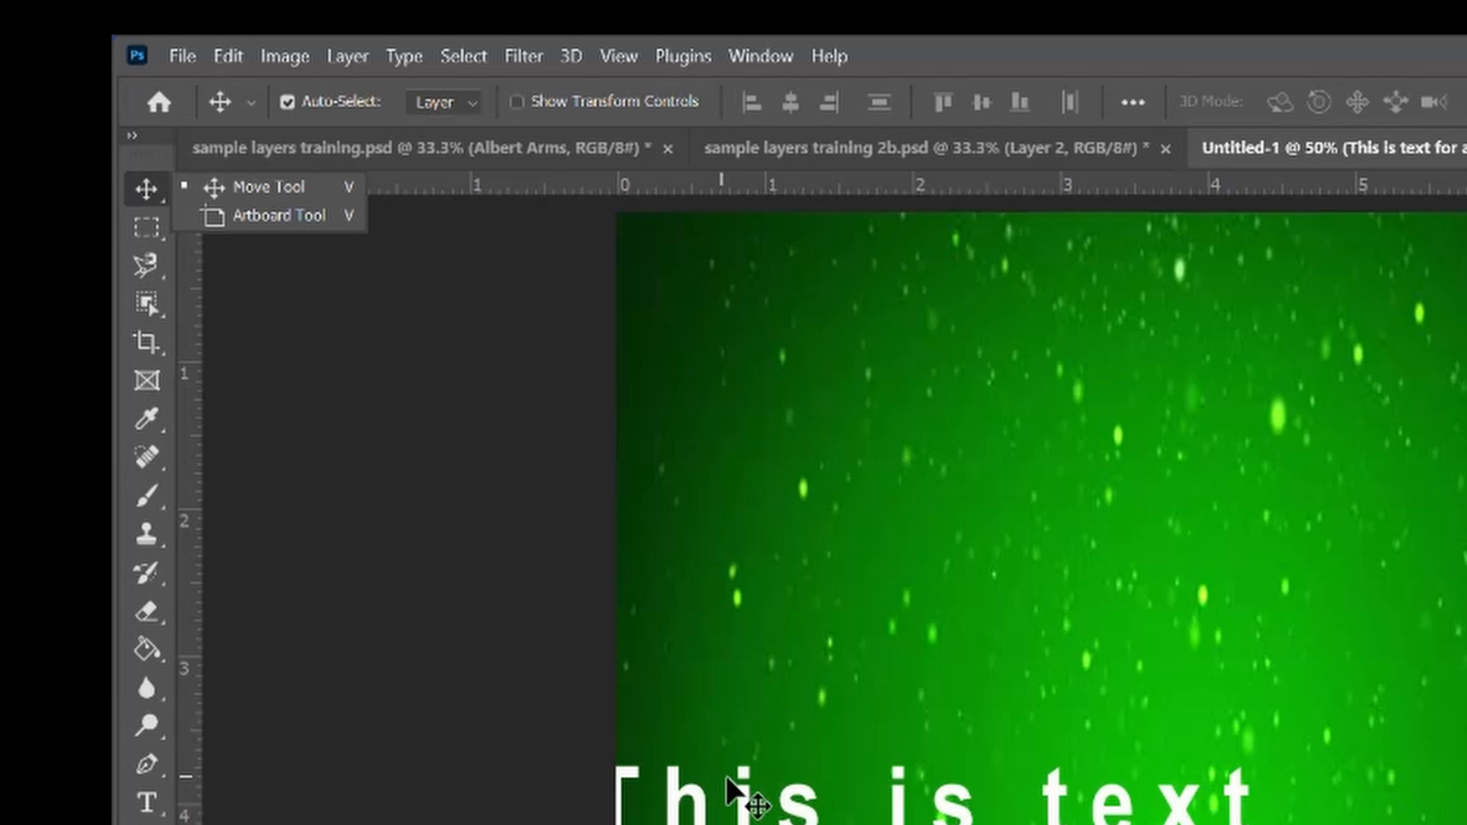
{"action": "left_click_drag", "start_coordinate": [728, 780], "coordinate": [1091, 725]}
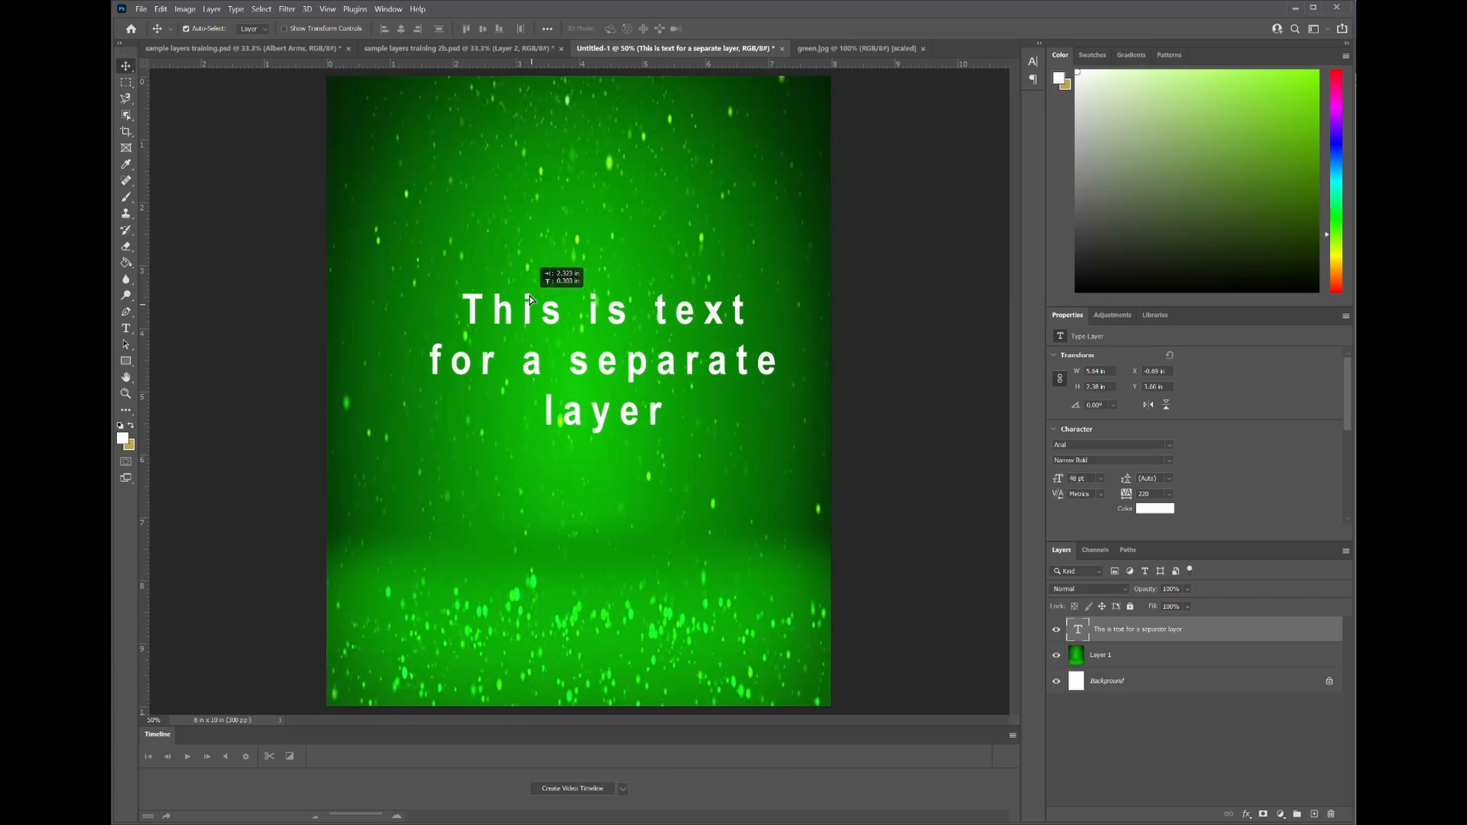
{"action": "left_click_drag", "start_coordinate": [530, 296], "coordinate": [520, 195]}
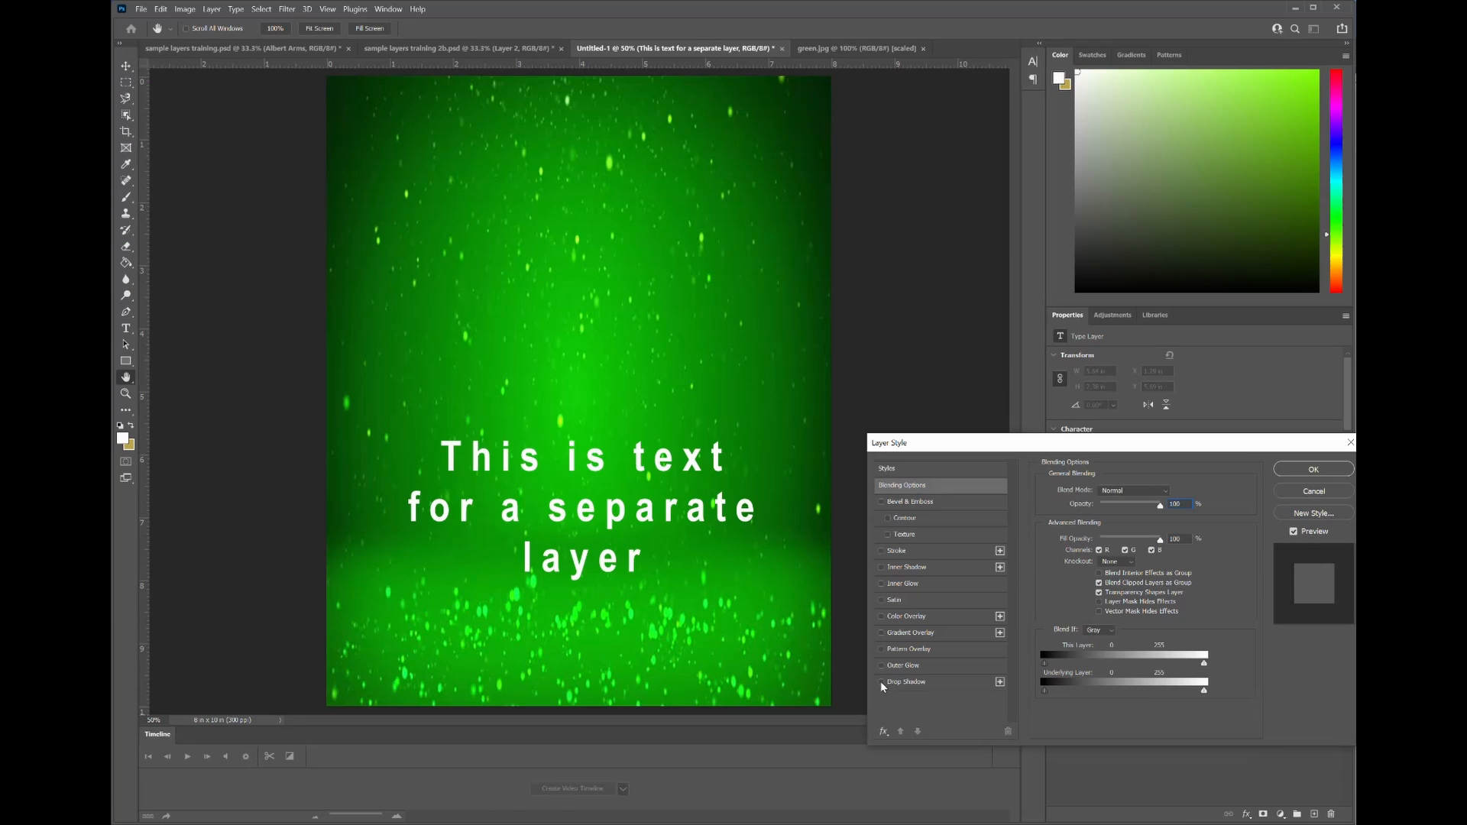
- Apply a drop shadow to the text layer, trying an outer glow and a stroke but leaving both off
{"action": "left_click", "coordinate": [882, 682]}
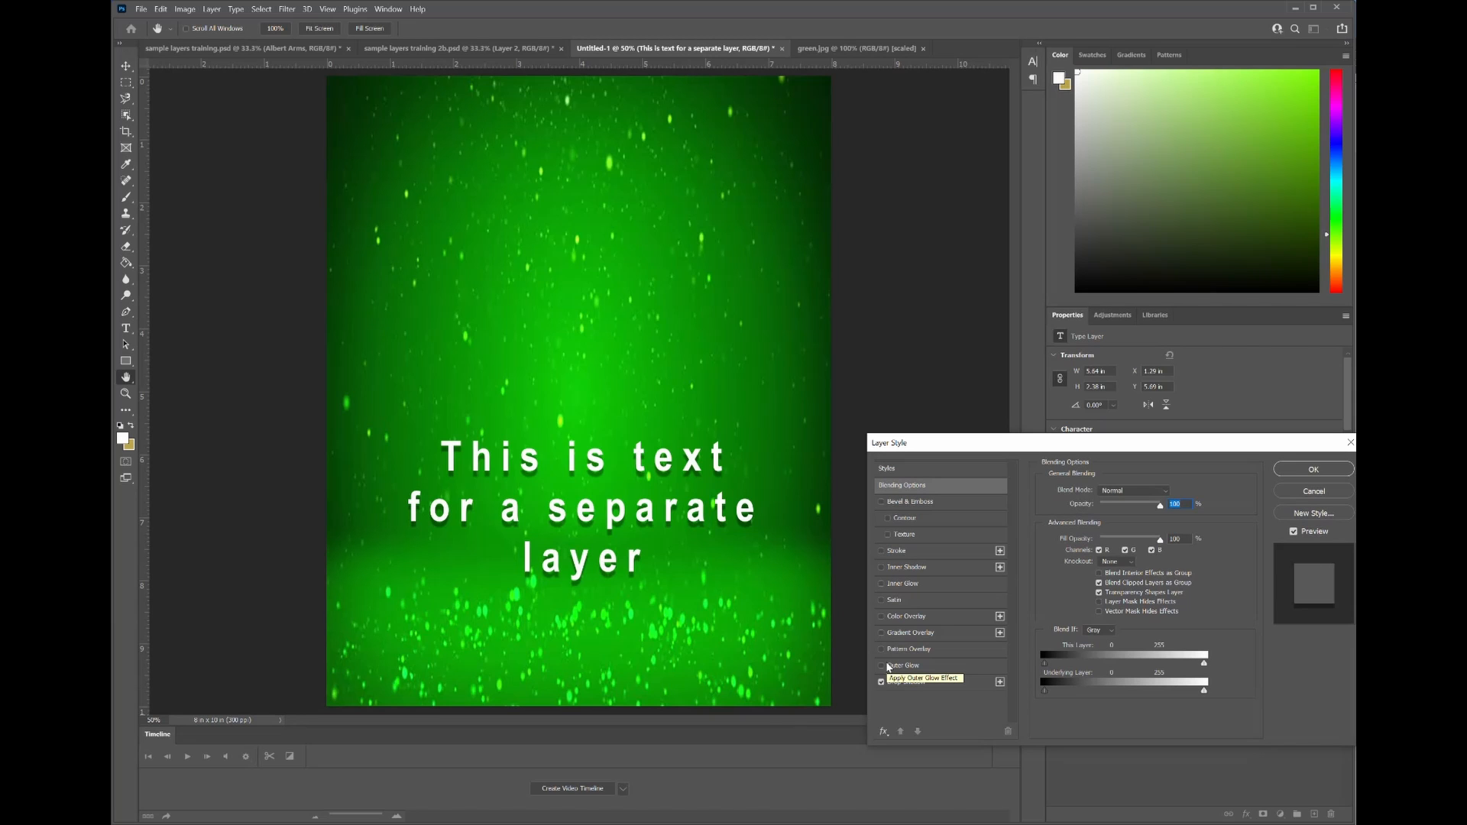
{"action": "left_click", "coordinate": [881, 665]}
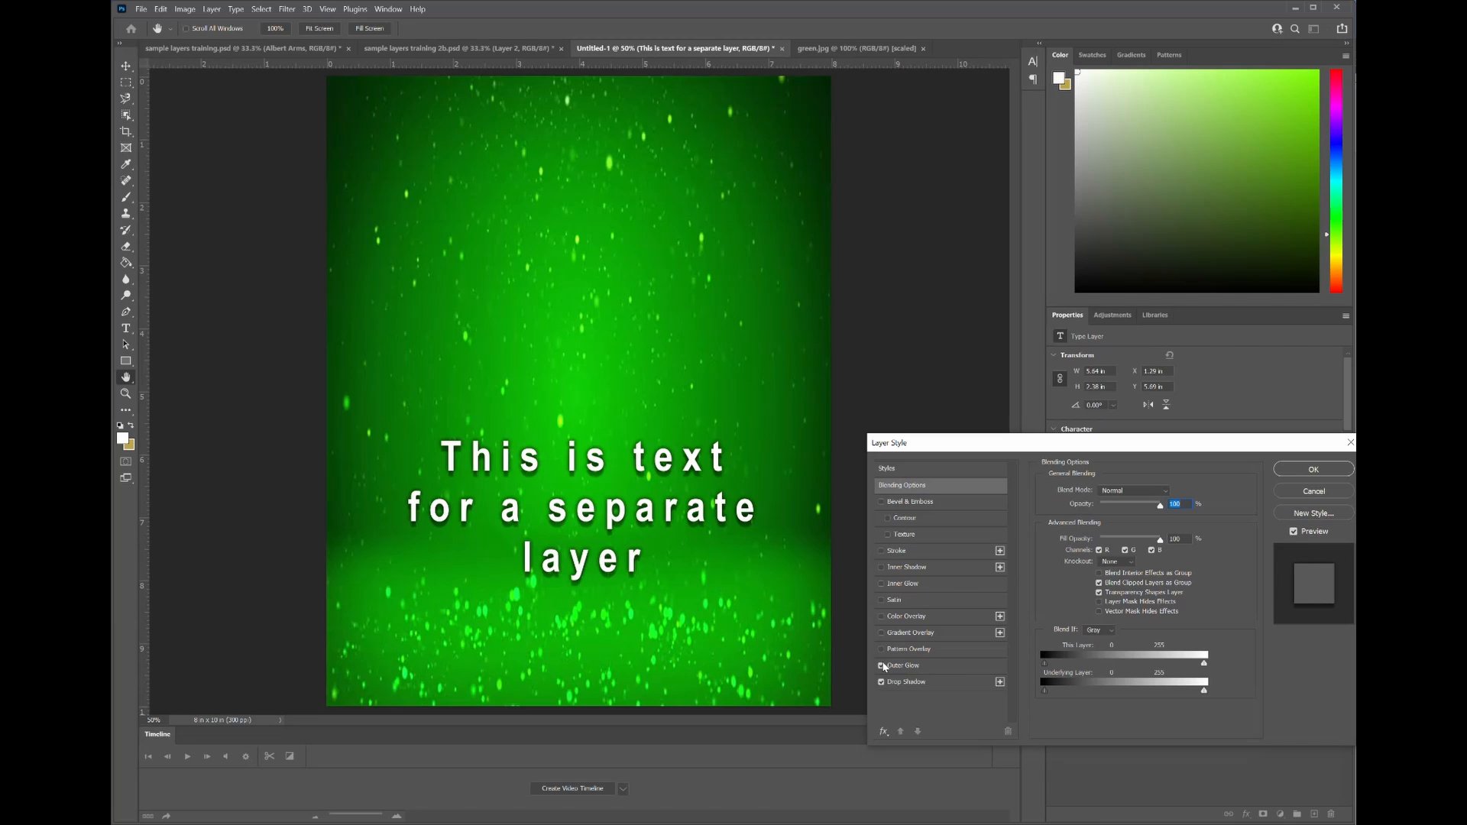
{"action": "left_click", "coordinate": [881, 666]}
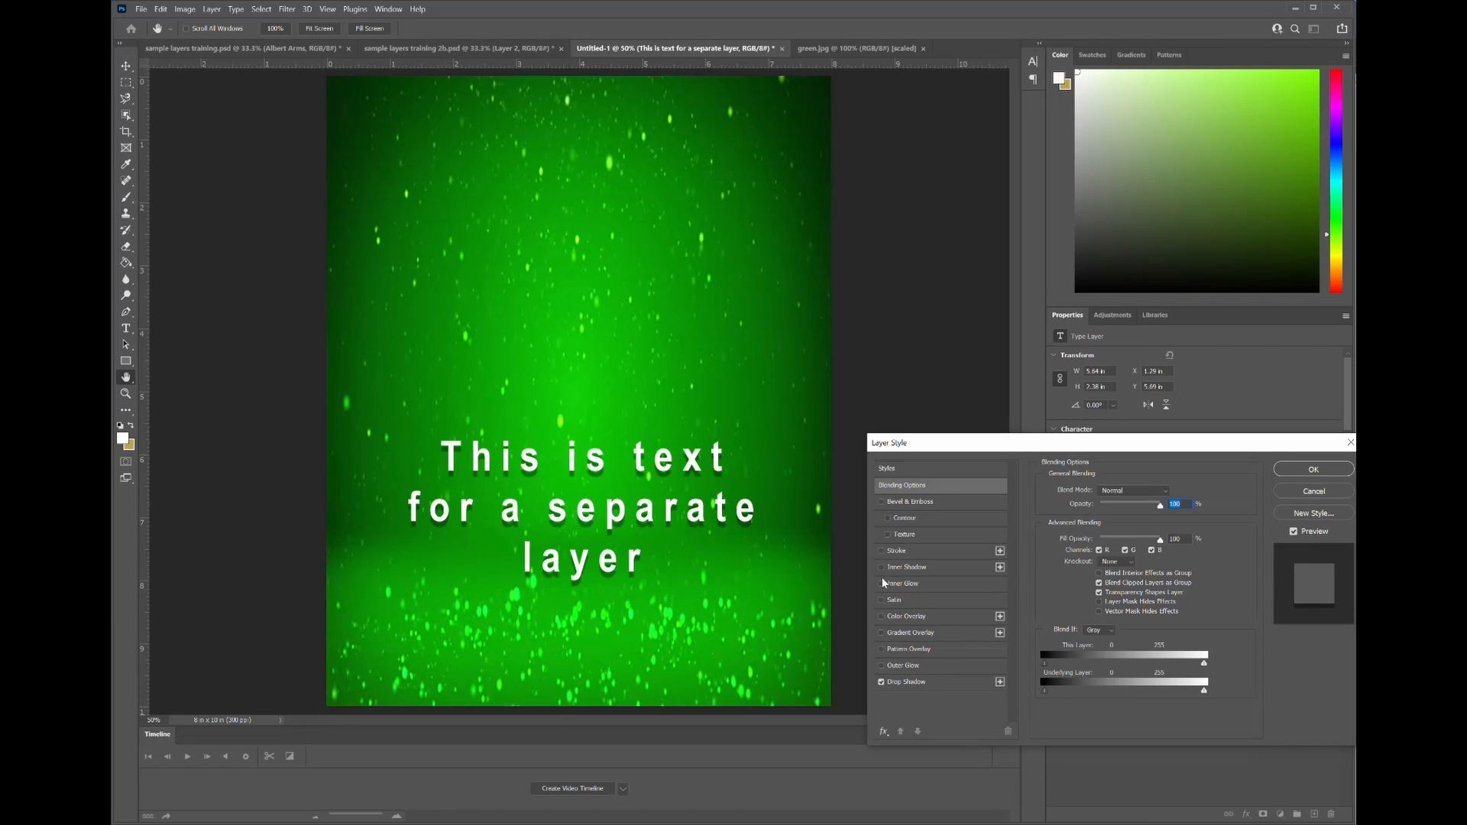
{"action": "left_click", "coordinate": [882, 550]}
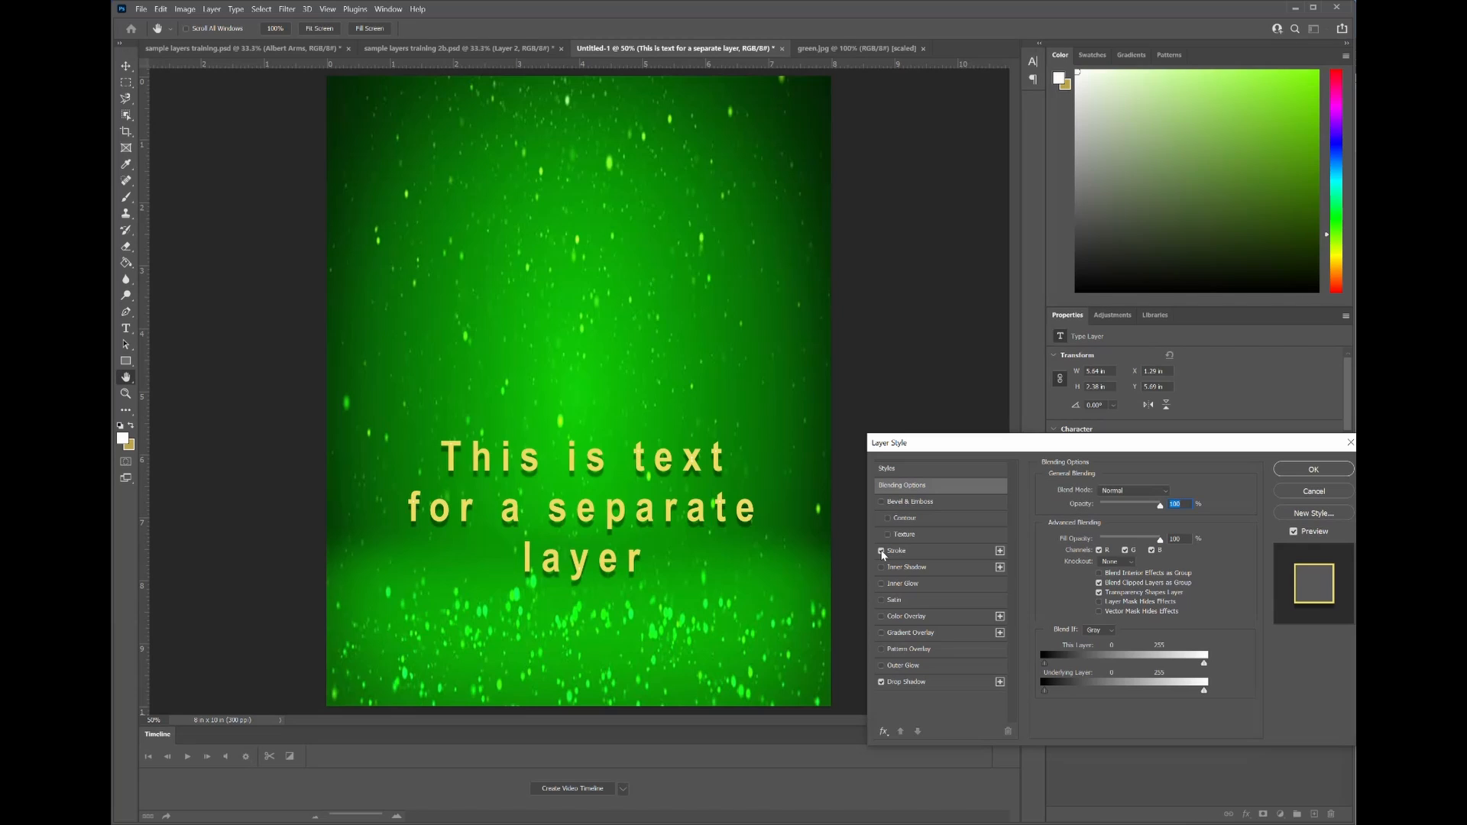
{"action": "left_click", "coordinate": [882, 551]}
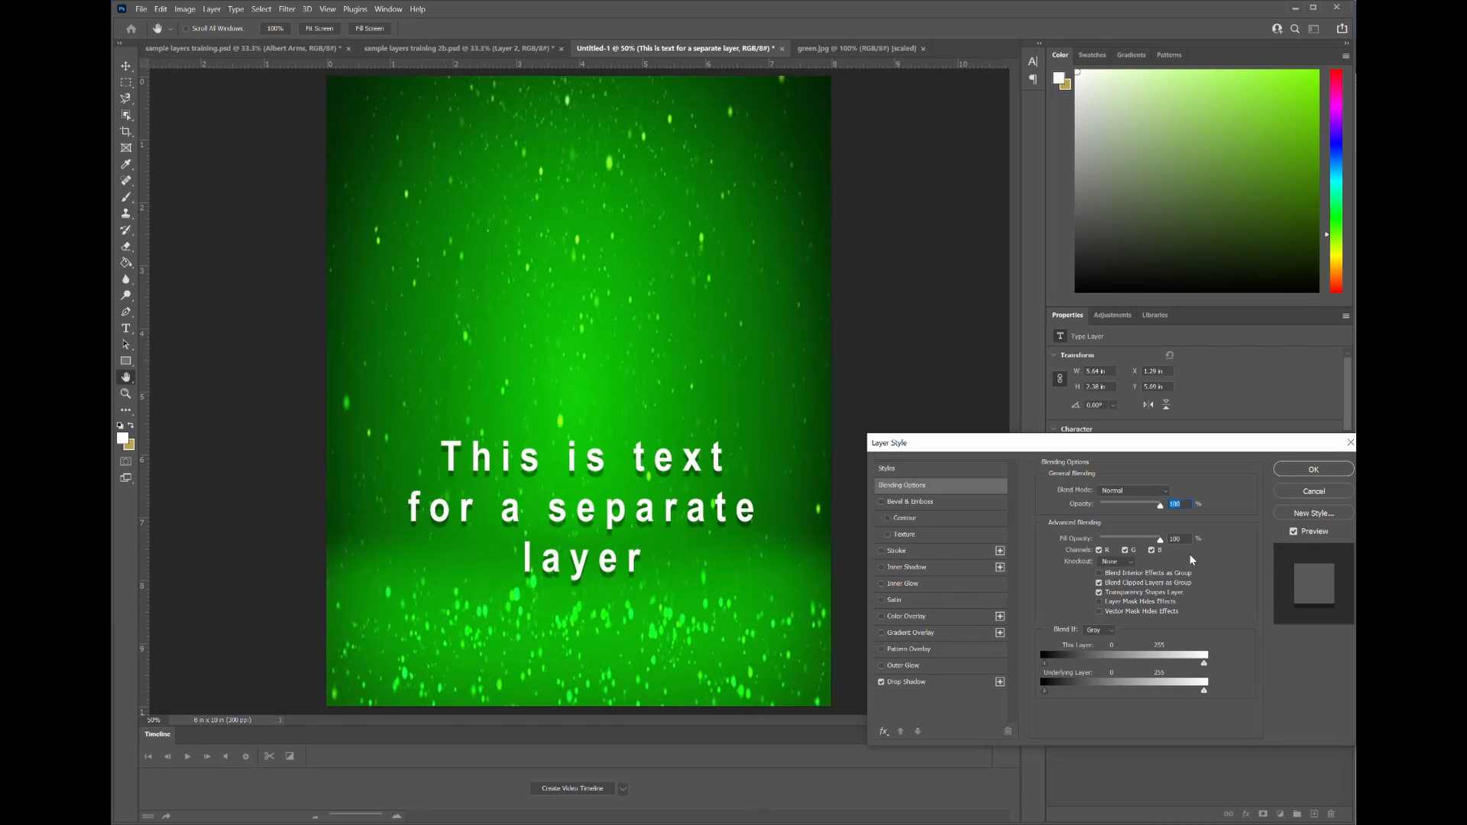
{"action": "left_click", "coordinate": [1314, 470]}
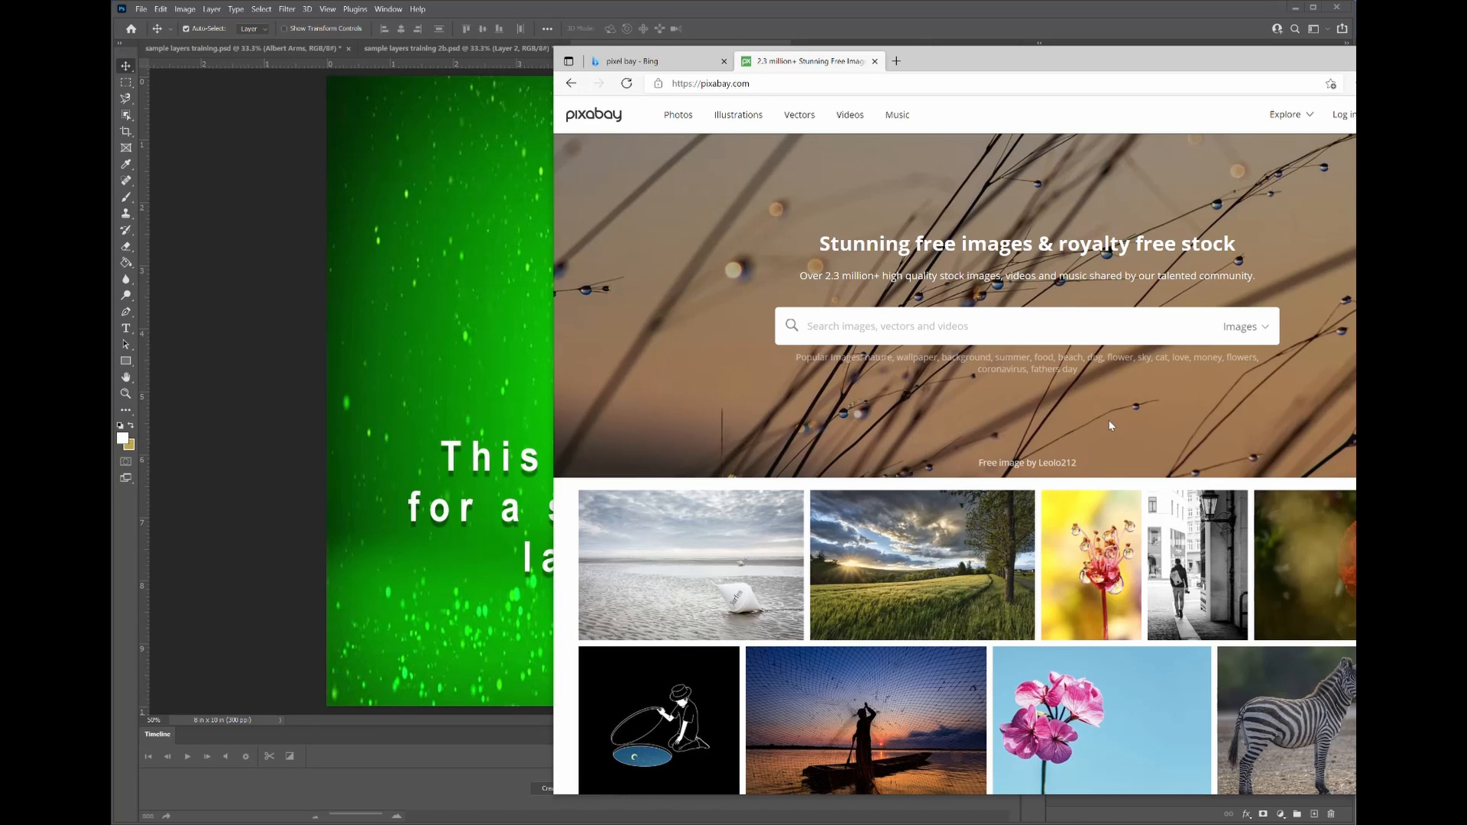
- Open the sunset meadow photo on Pixabay in the browser and copy the image
{"action": "left_click", "coordinate": [941, 575]}
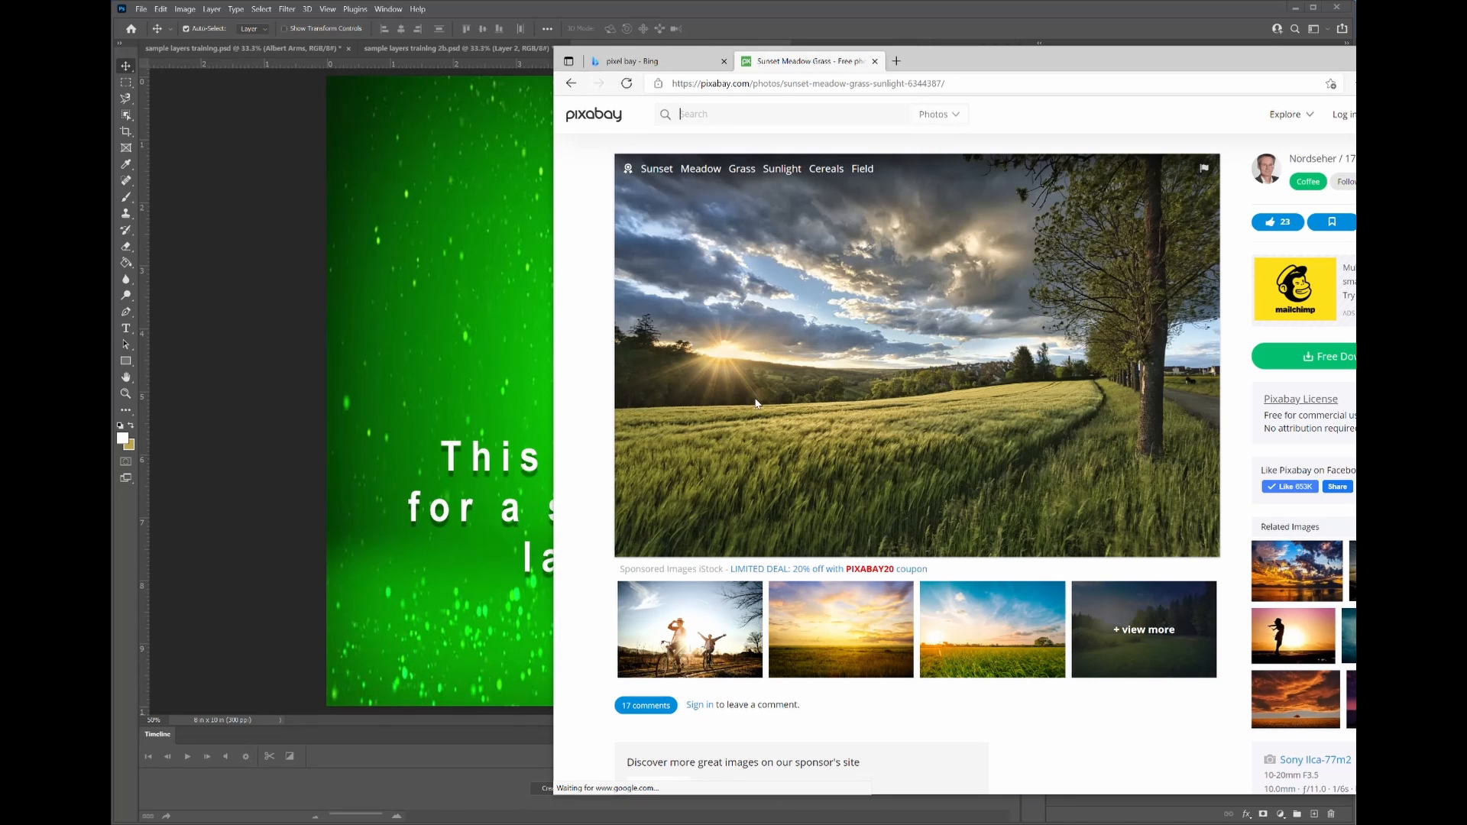
{"action": "right_click", "coordinate": [904, 332]}
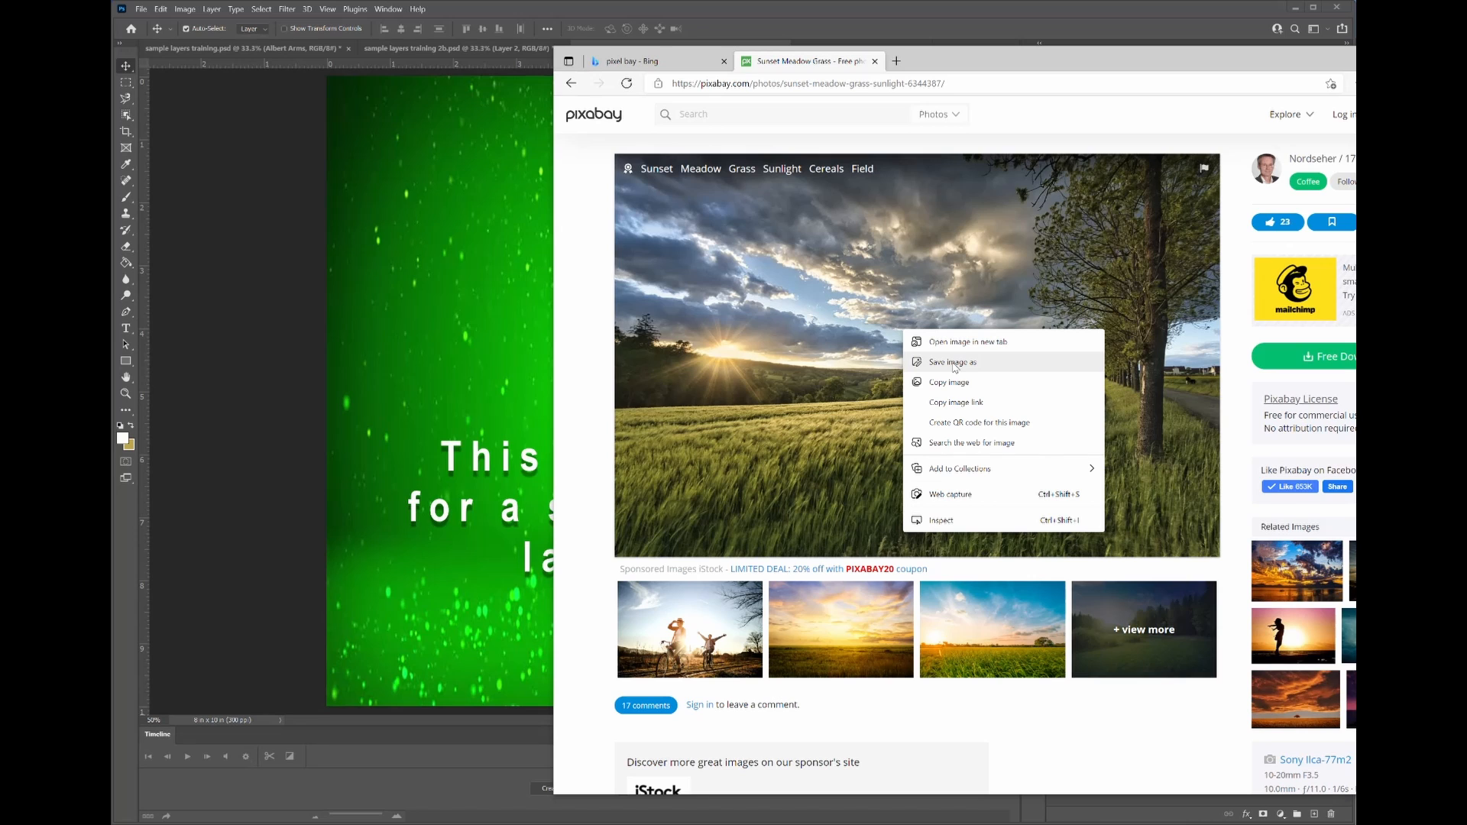
{"action": "left_click", "coordinate": [952, 387]}
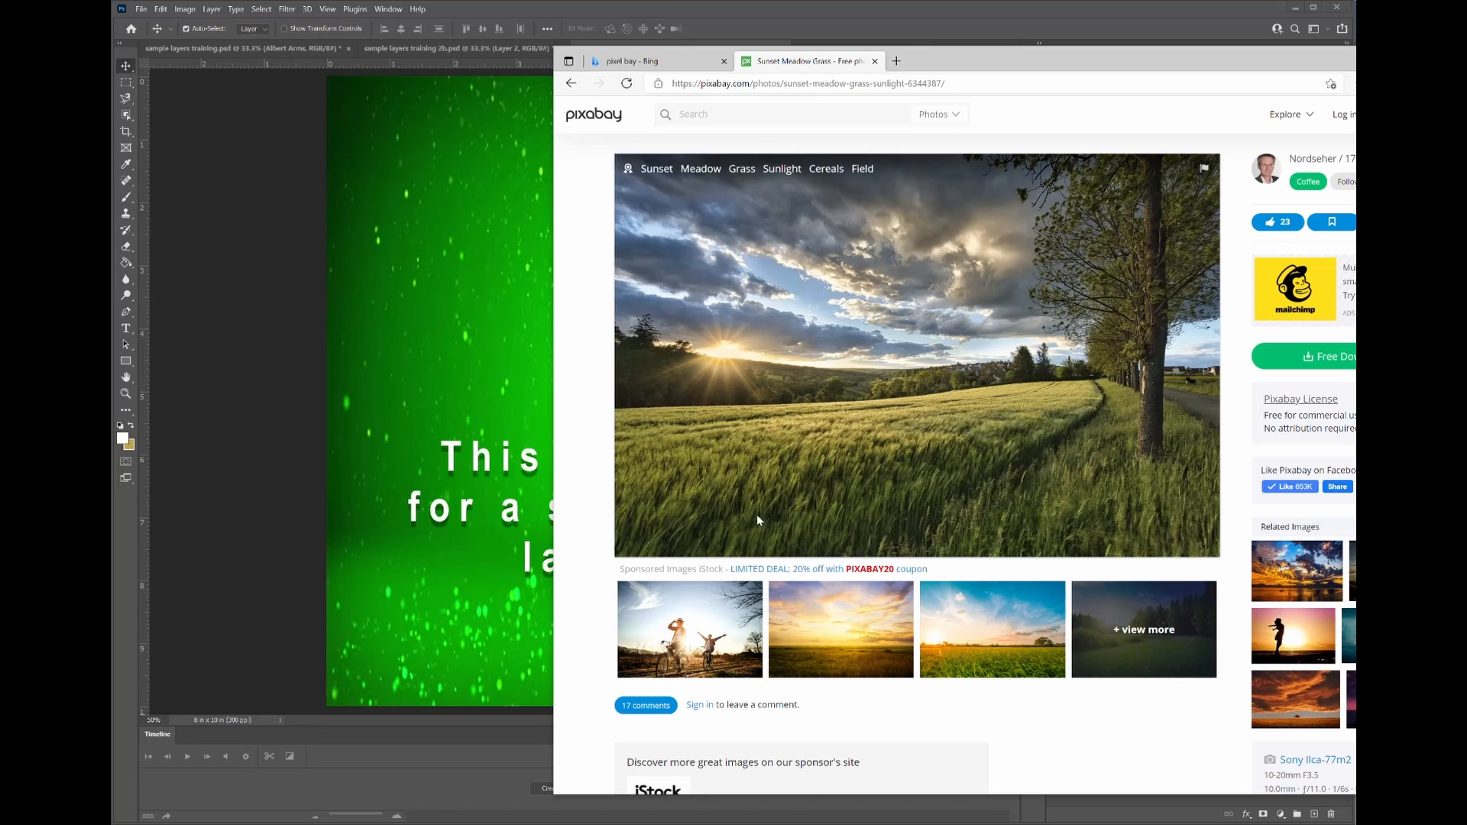
- Return to Photoshop and paste the copied meadow photo as a new layer directly above the green Layer 1
{"action": "left_click", "coordinate": [504, 287]}
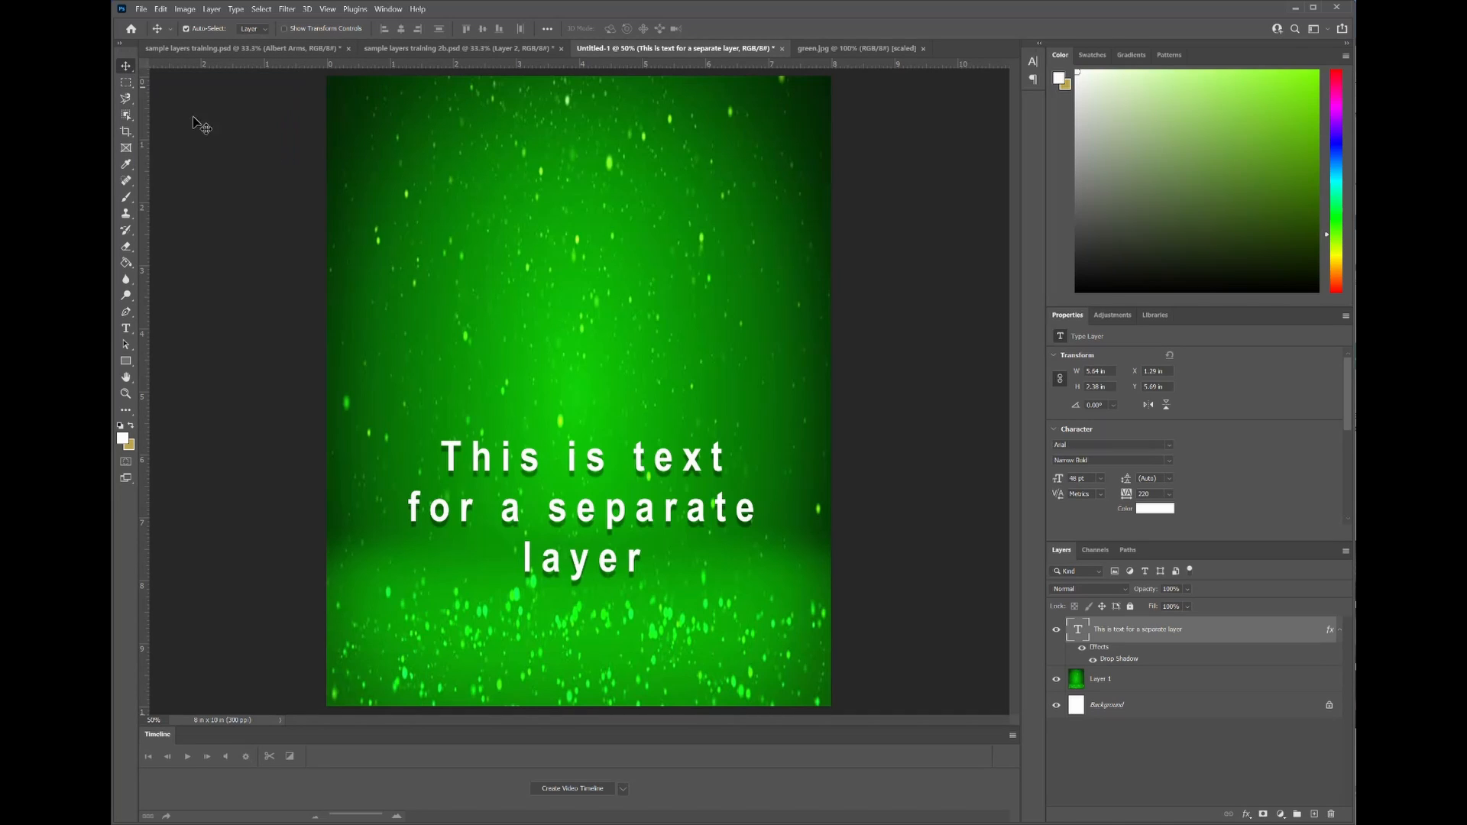
{"action": "left_click", "coordinate": [454, 240]}
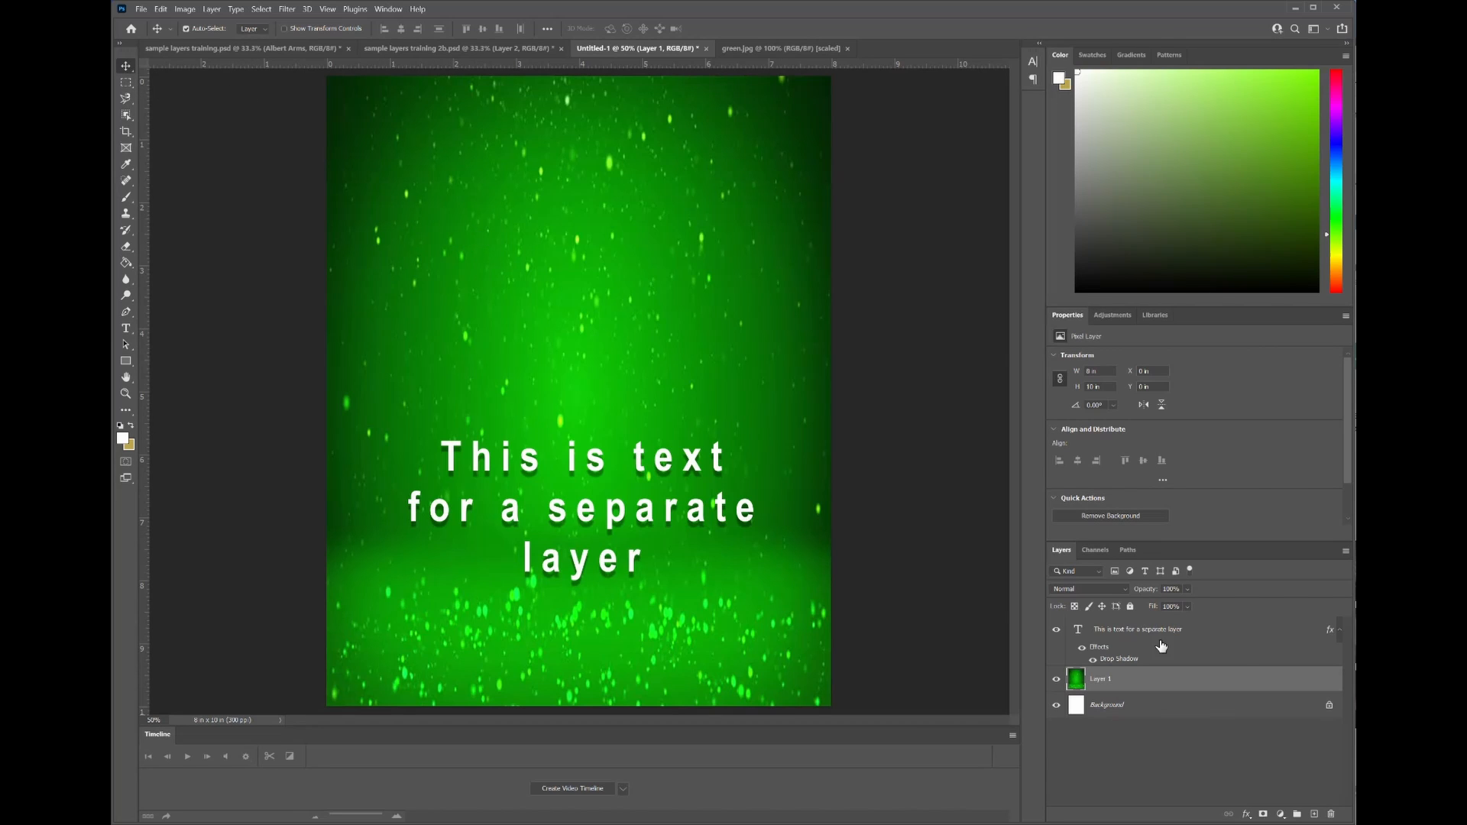
{"action": "key", "text": "ctrl"}
{"action": "key", "text": "ctrl+v"}
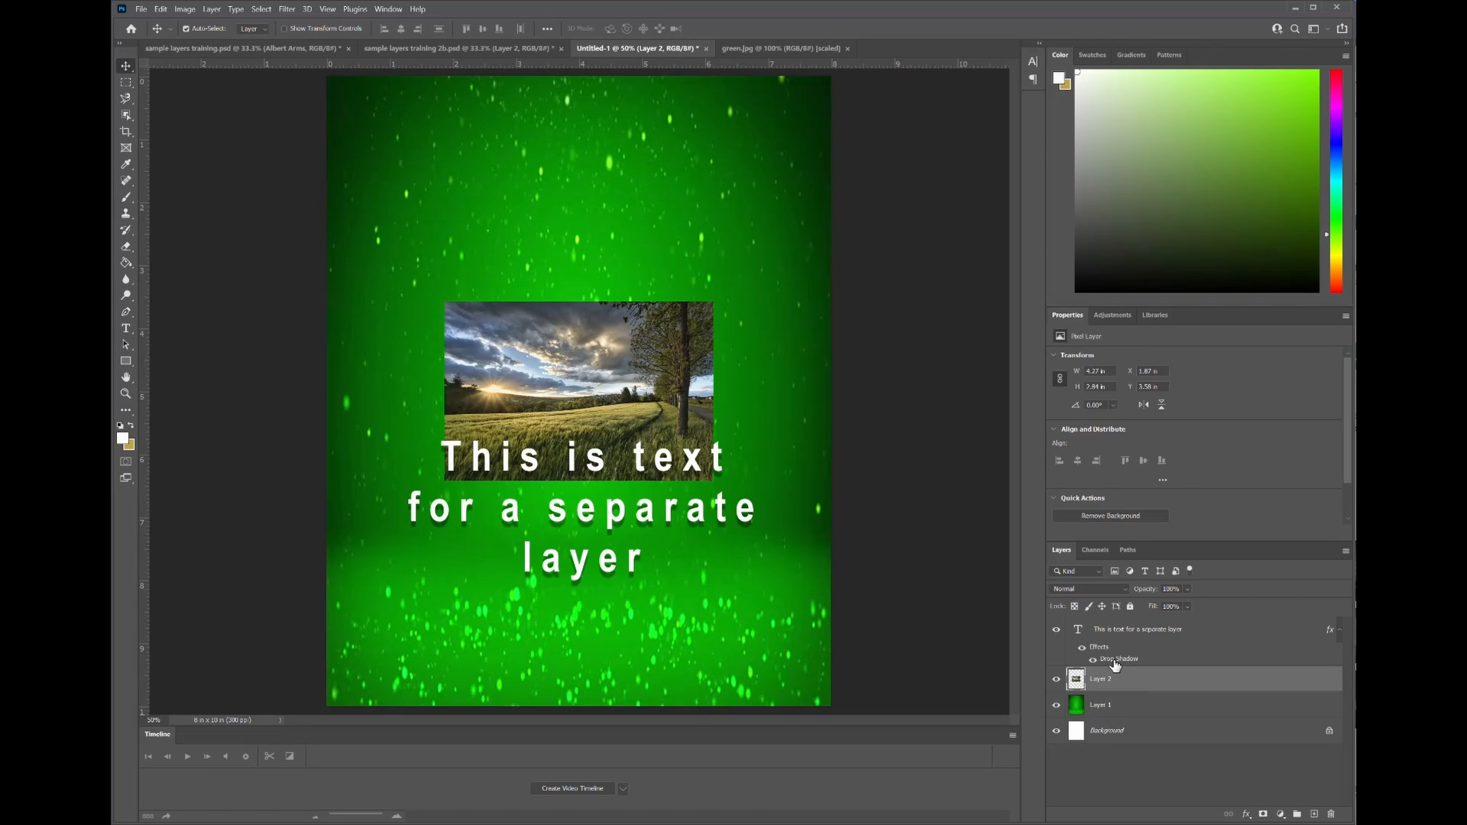
- Reposition the text in the page's upper half and the meadow photo just below it, at about X 2.24 in, Y 4.63 in
{"action": "left_click_drag", "start_coordinate": [80, 54], "coordinate": [67, 15]}
{"action": "left_click_drag", "start_coordinate": [625, 378], "coordinate": [683, 227]}
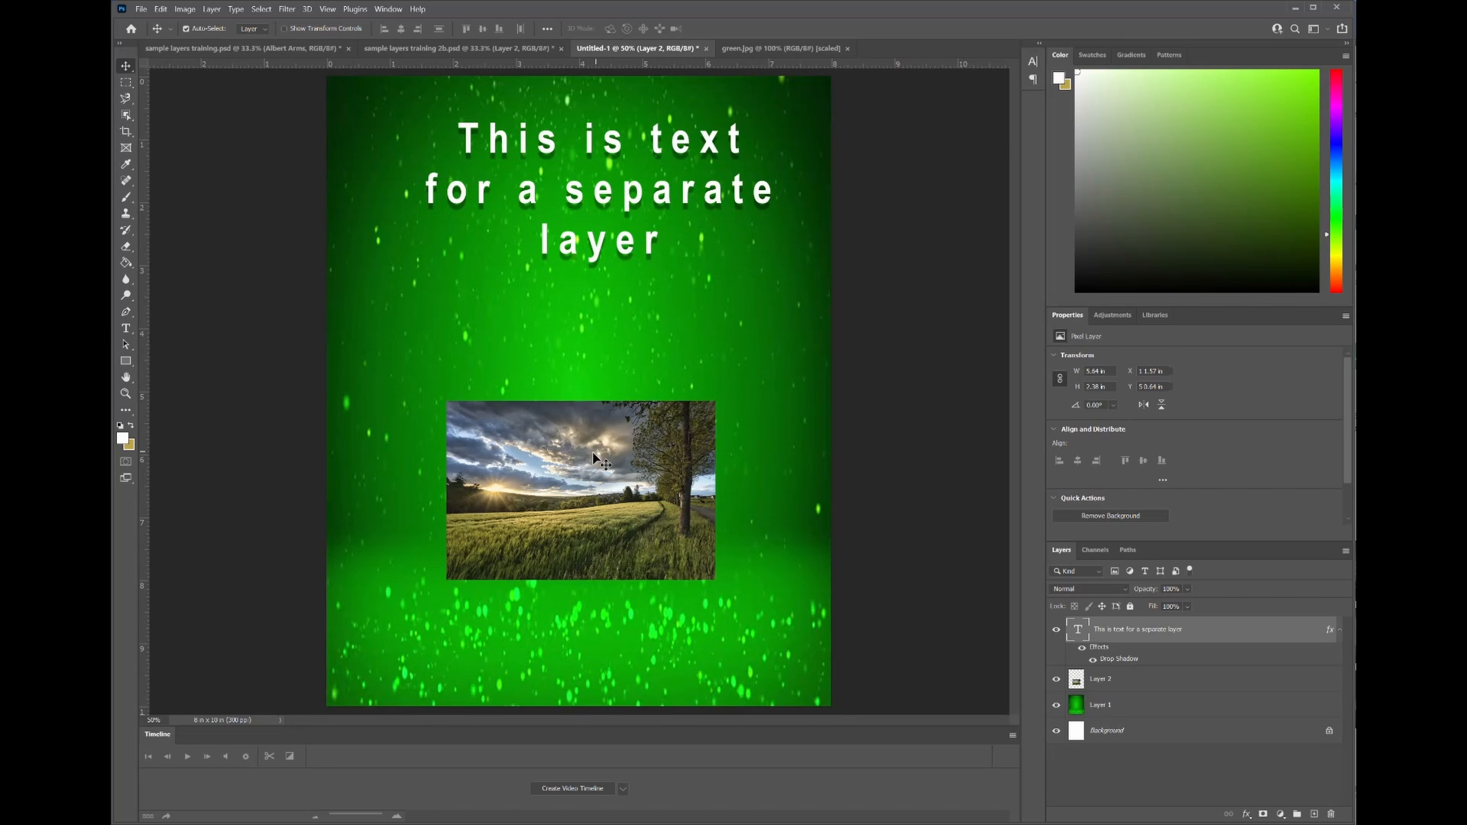
{"action": "left_click_drag", "start_coordinate": [590, 462], "coordinate": [617, 362]}
{"action": "left_click_drag", "start_coordinate": [627, 208], "coordinate": [609, 299]}
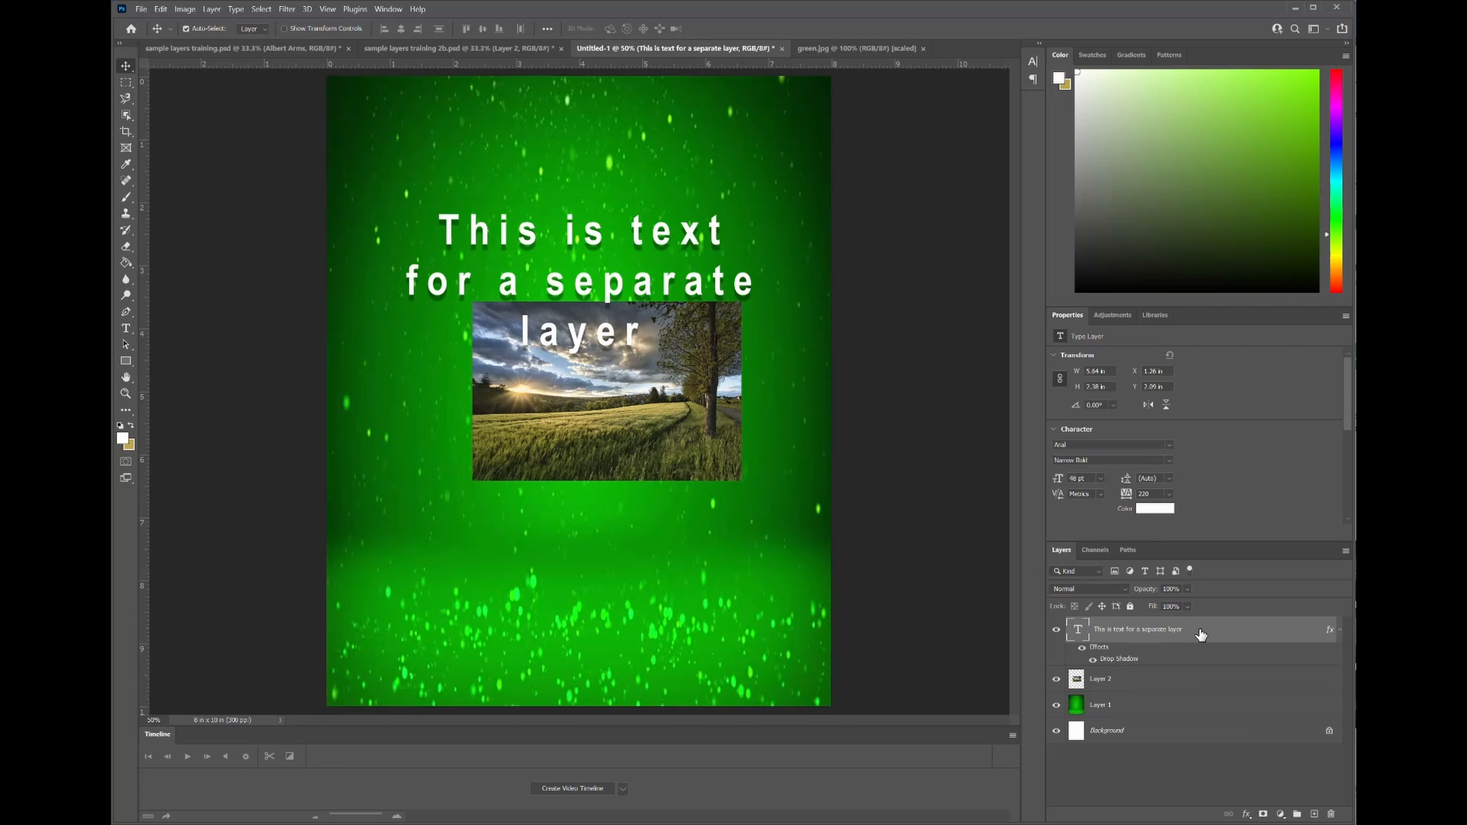
{"action": "left_click", "coordinate": [1164, 677]}
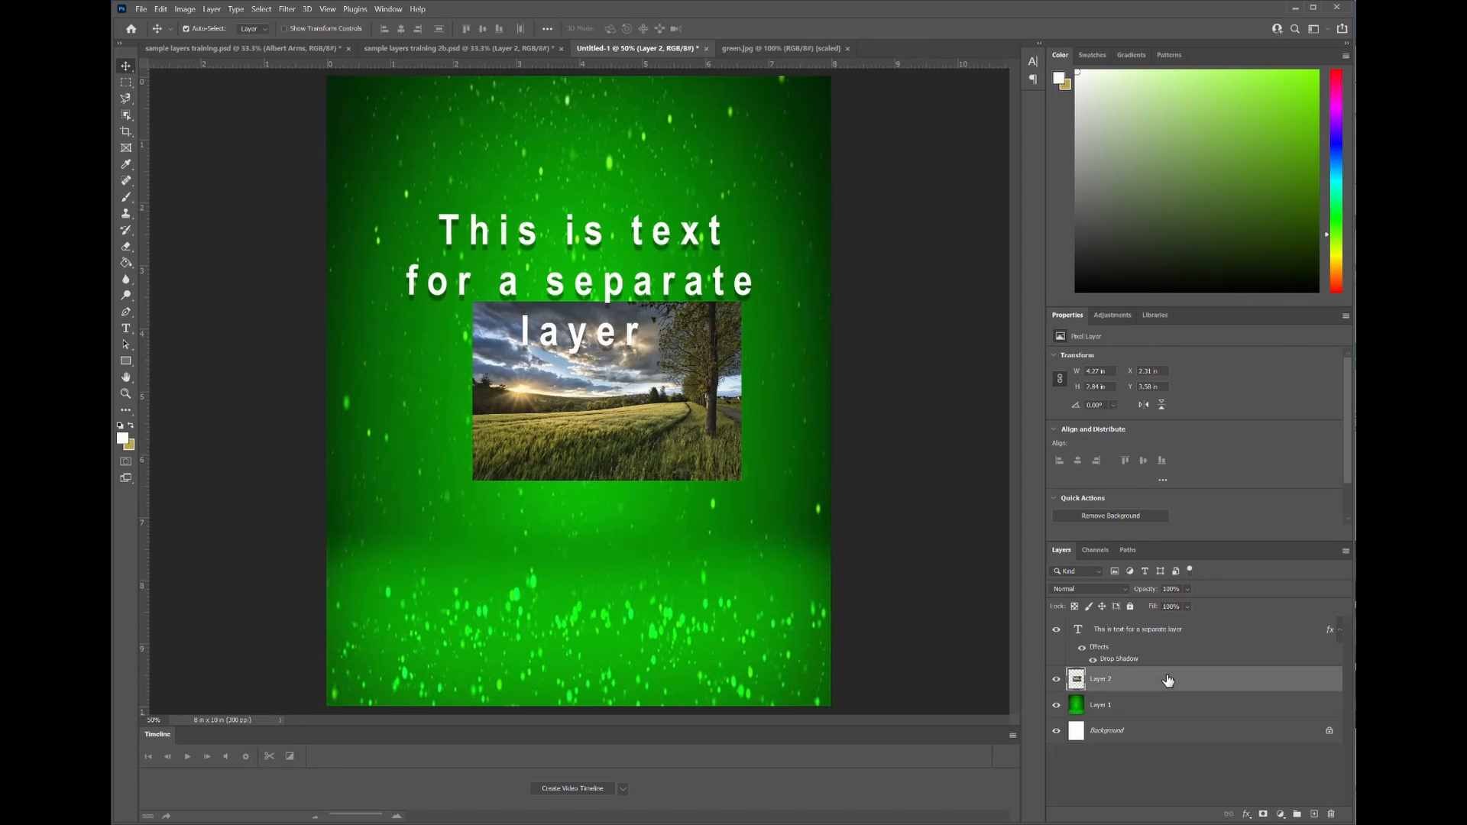
{"action": "left_click_drag", "start_coordinate": [606, 408], "coordinate": [601, 476]}
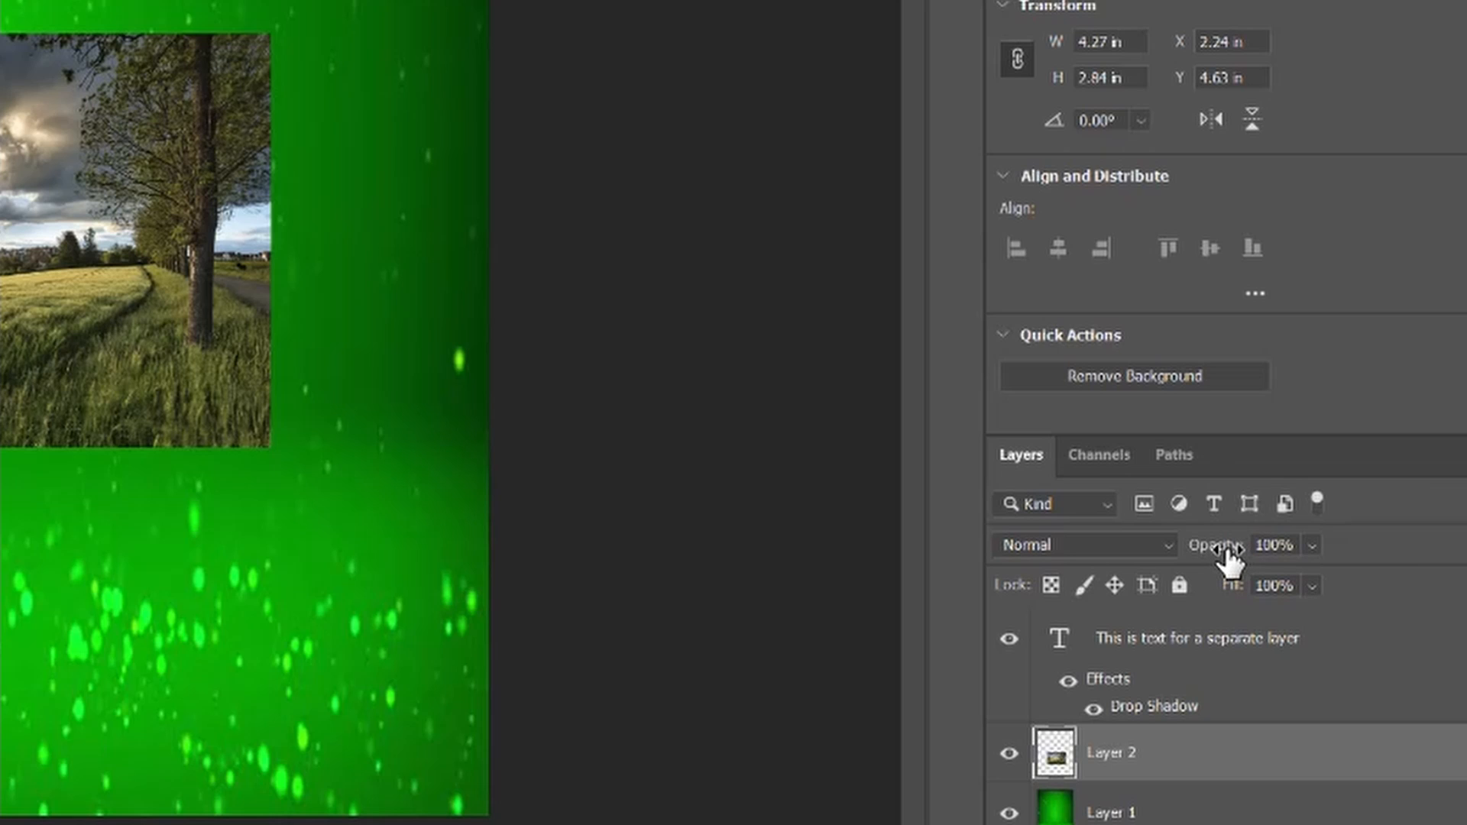
- Lower the meadow photo layer's opacity to about 24%, and restore it to 100%
{"action": "left_click_drag", "start_coordinate": [1230, 563], "coordinate": [1104, 609]}
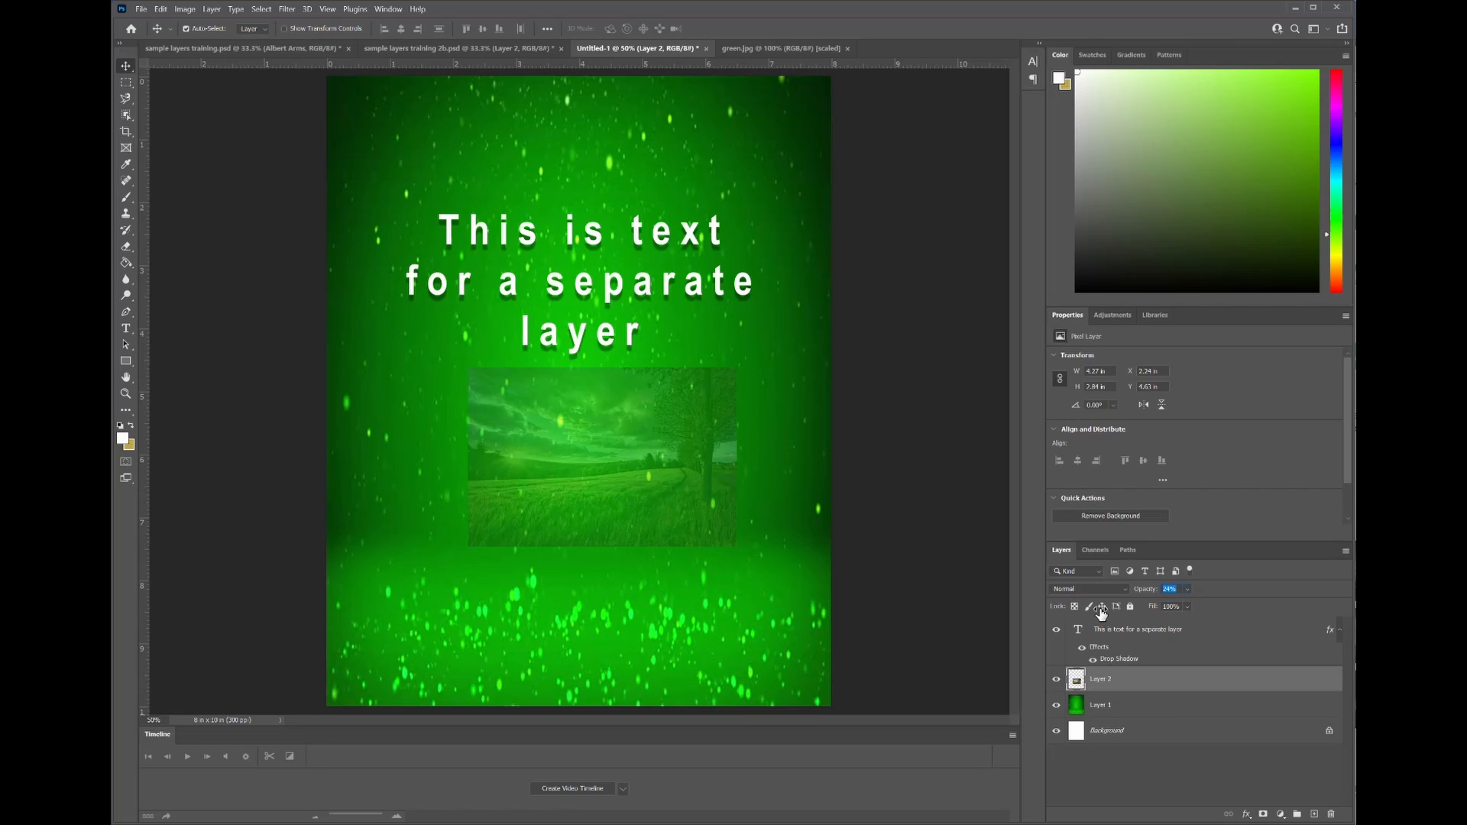
{"action": "key", "text": "Return"}
{"action": "left_click_drag", "start_coordinate": [1146, 592], "coordinate": [1335, 601]}
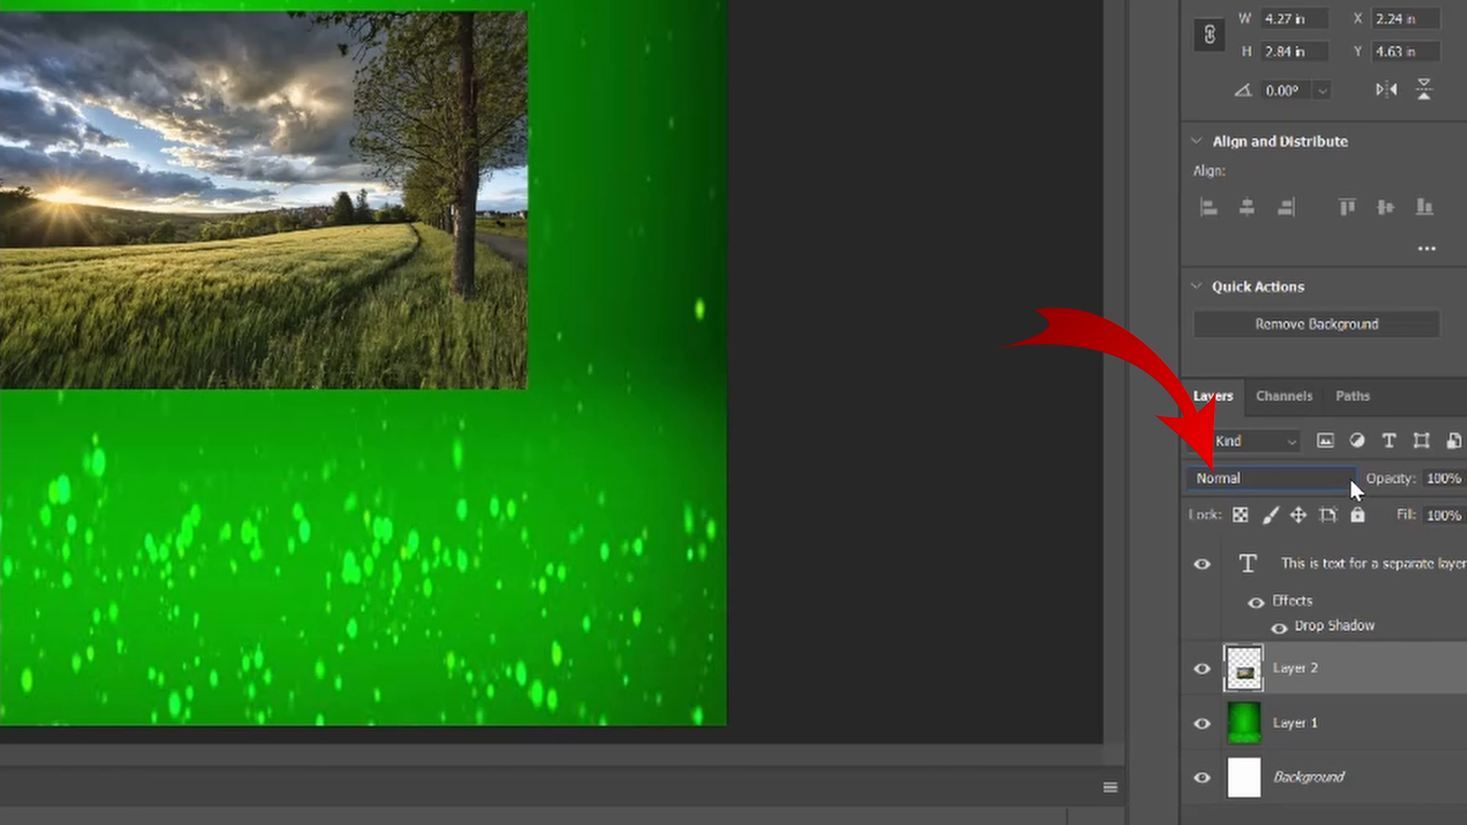
- Set the meadow photo layer's blend mode to Darken, previewing other blend modes as well
{"action": "left_click", "coordinate": [1350, 478]}
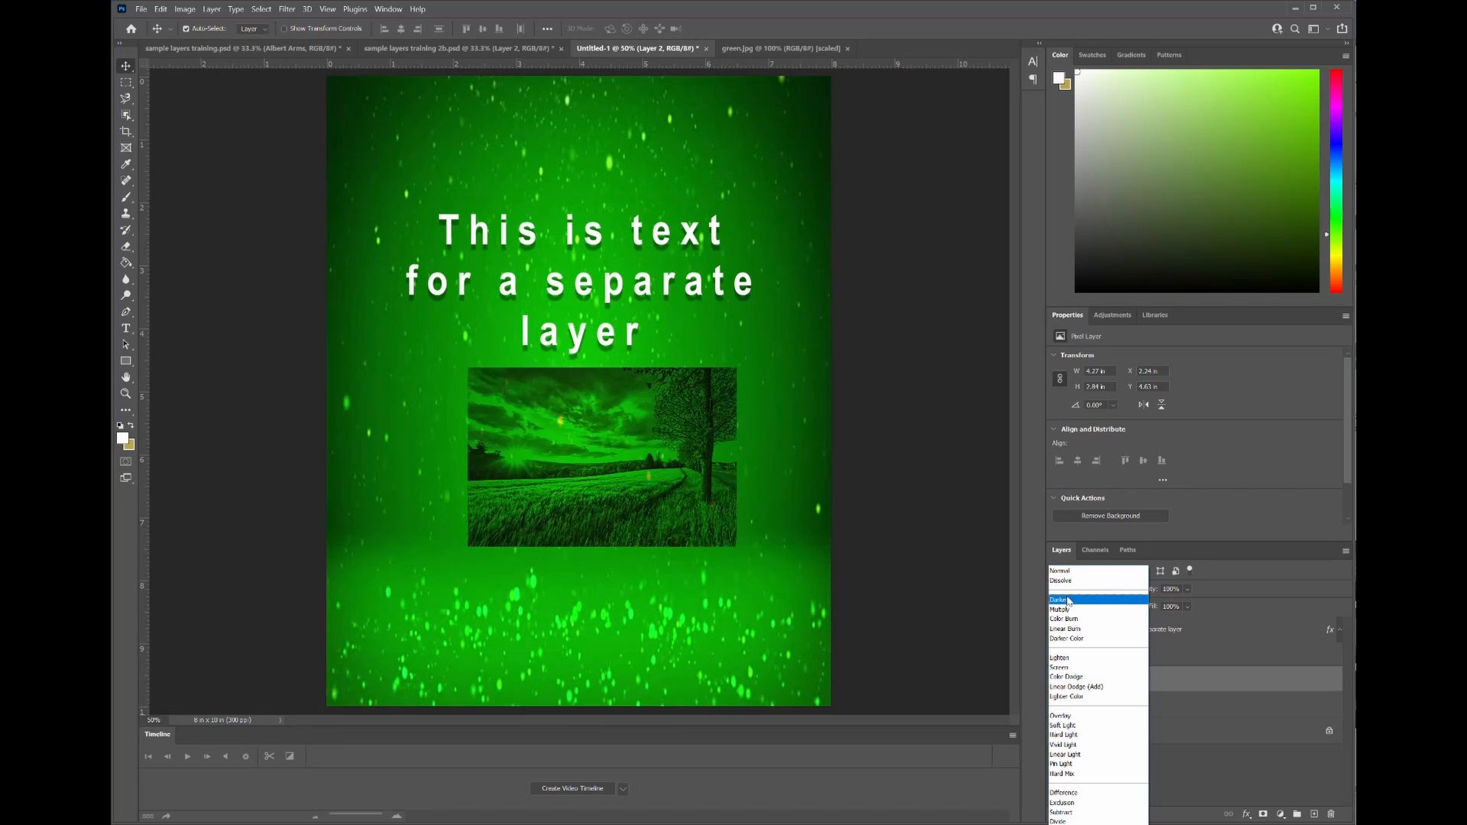
{"action": "left_click", "coordinate": [1067, 601]}
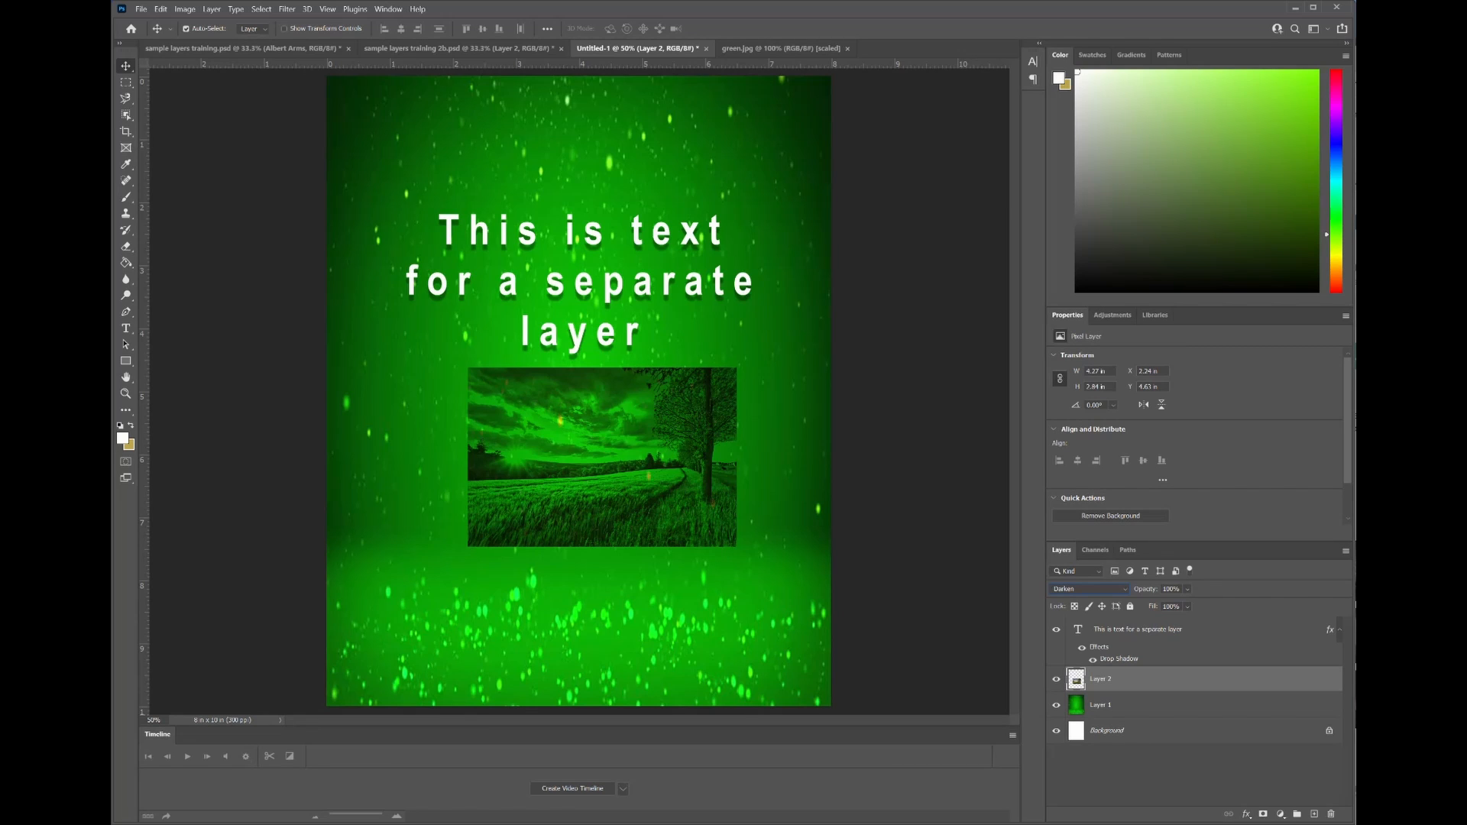
{"action": "left_click", "coordinate": [1125, 594]}
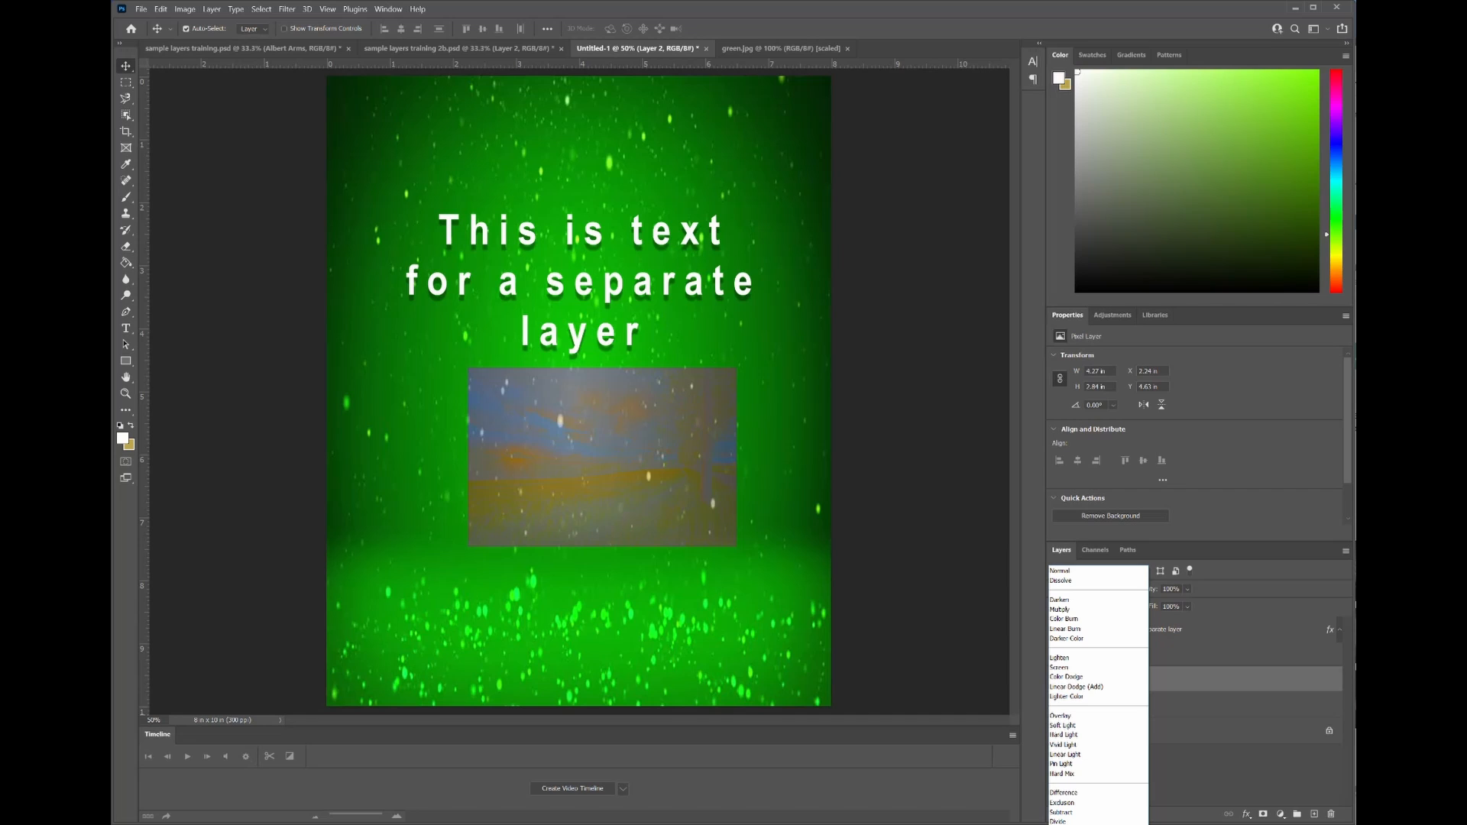
{"action": "left_click", "coordinate": [1060, 601]}
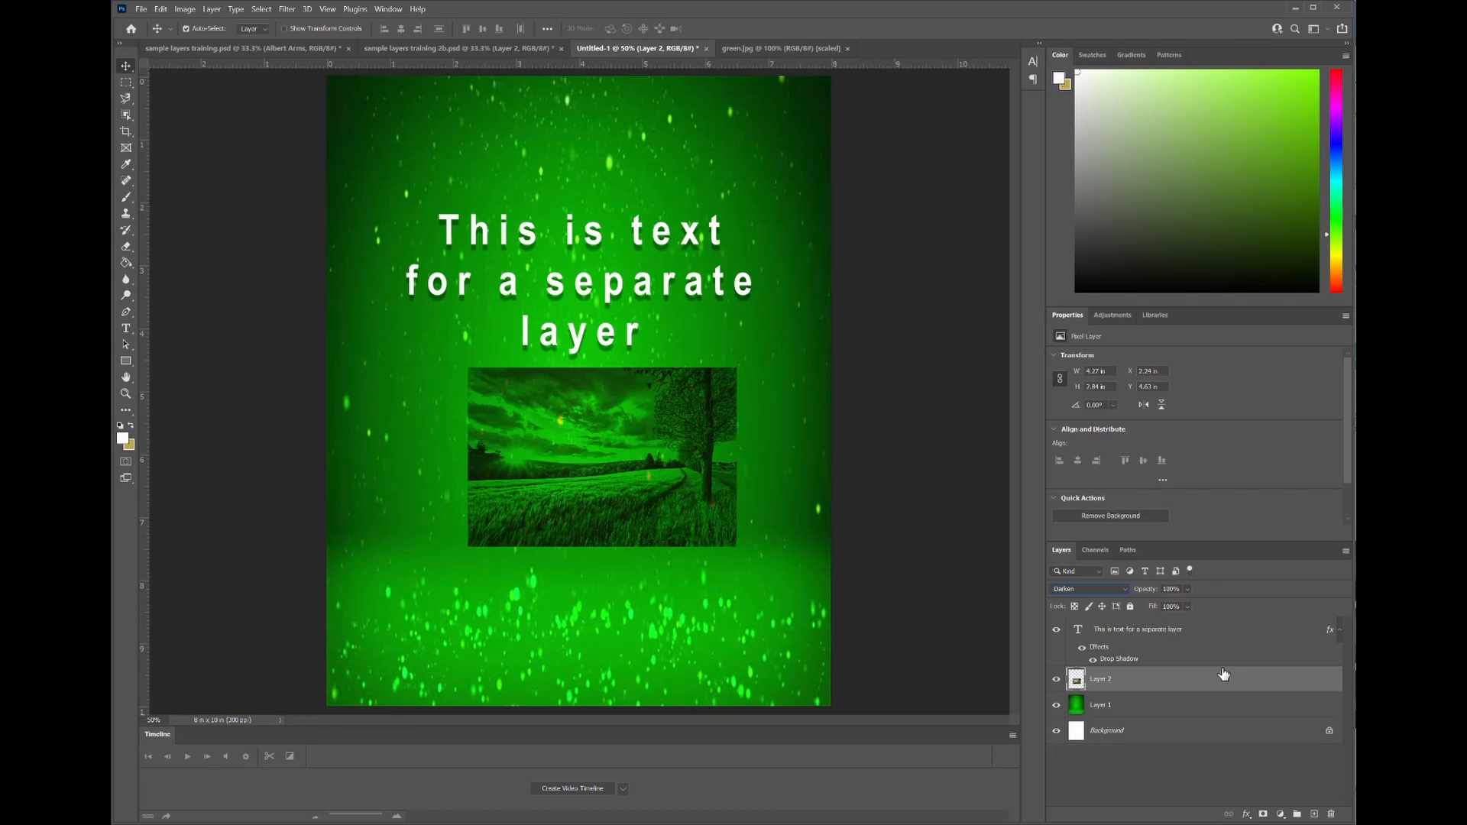
- Enlarge the meadow photo with Free Transform to about 6.4 in wide, keeping it below the text
{"action": "key", "text": "ctrl+t"}
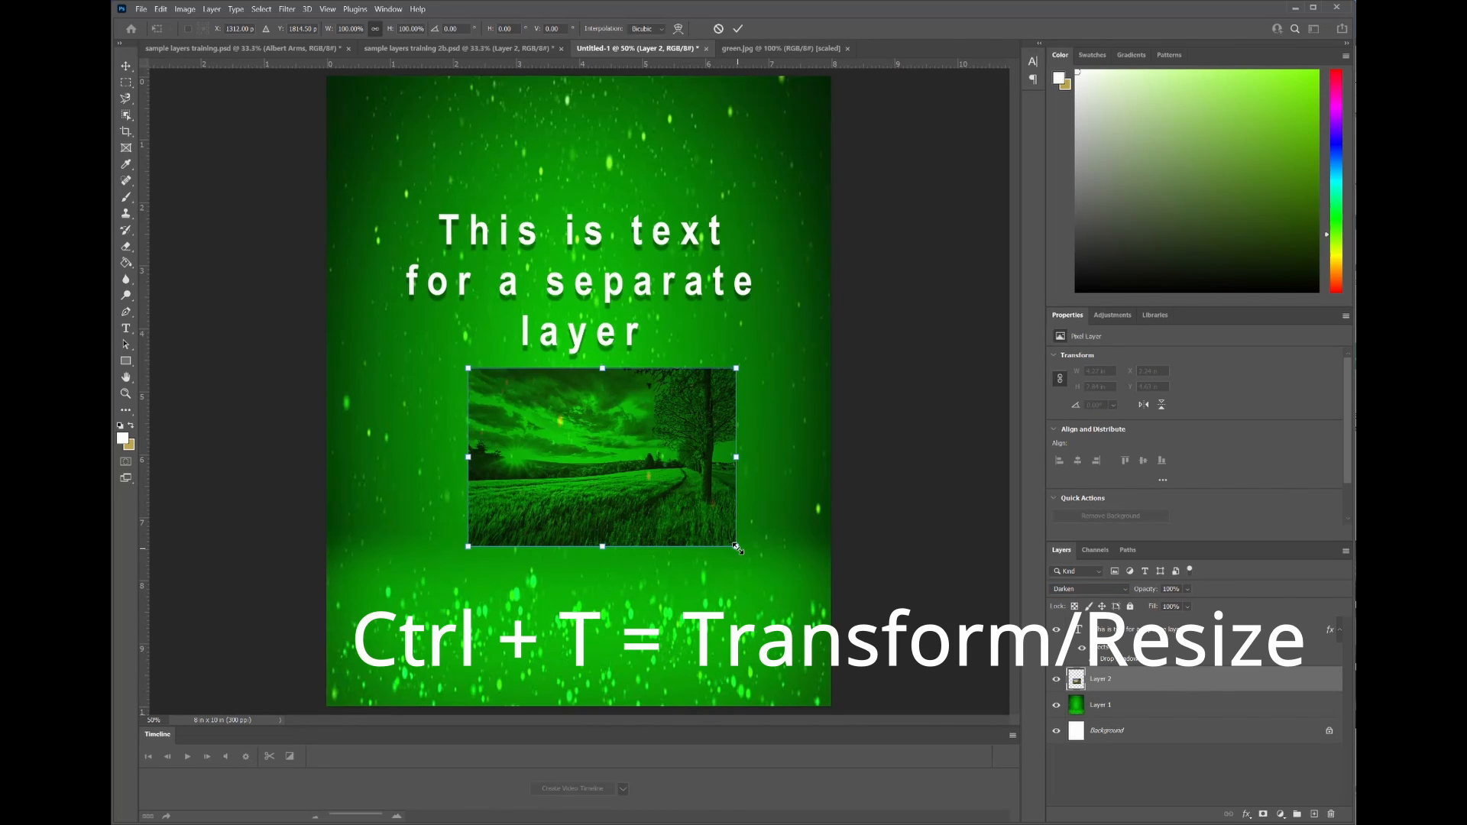
{"action": "left_click_drag", "start_coordinate": [736, 547], "coordinate": [811, 585]}
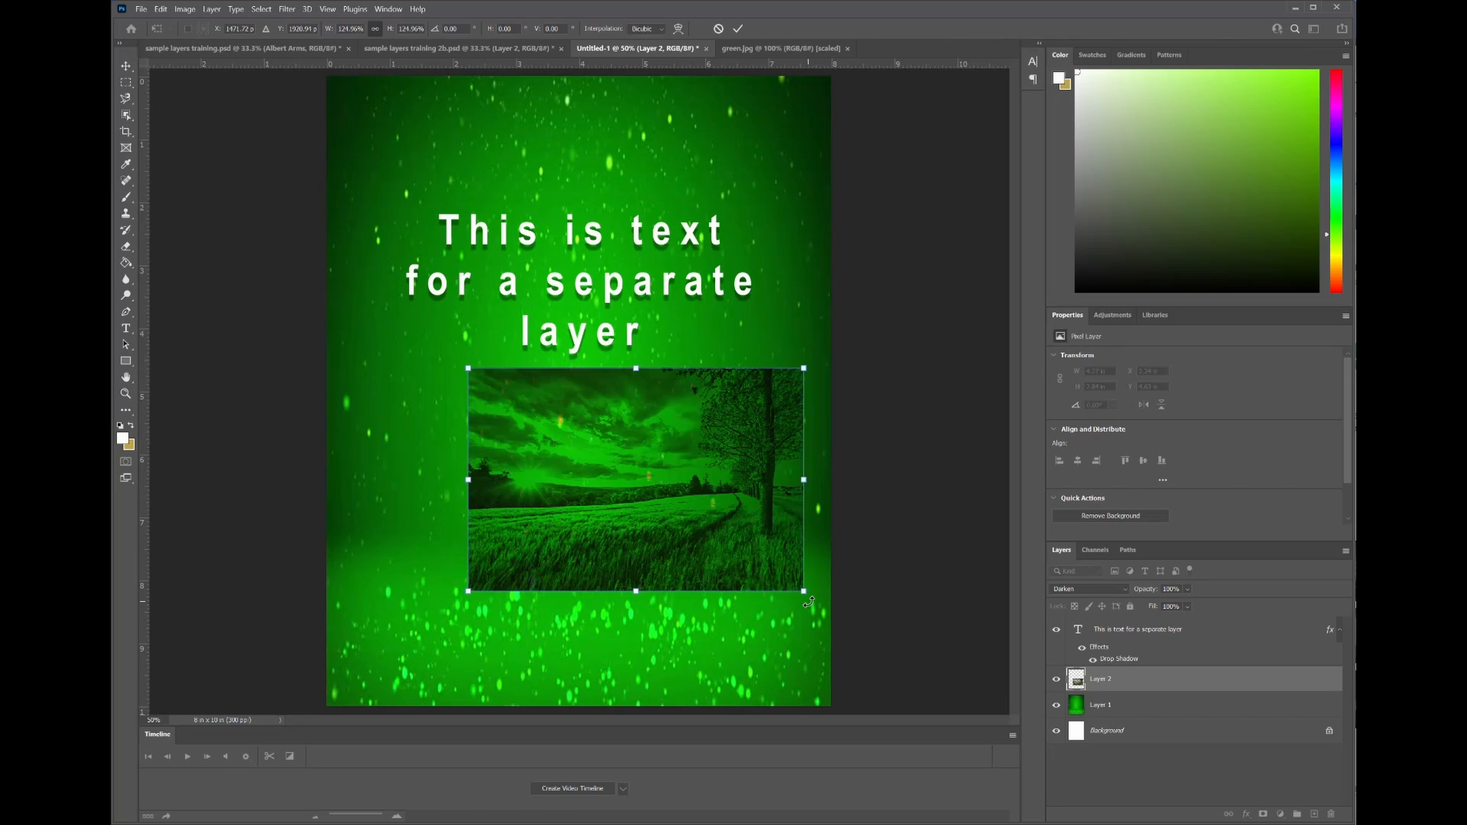
{"action": "left_click_drag", "start_coordinate": [809, 602], "coordinate": [764, 569]}
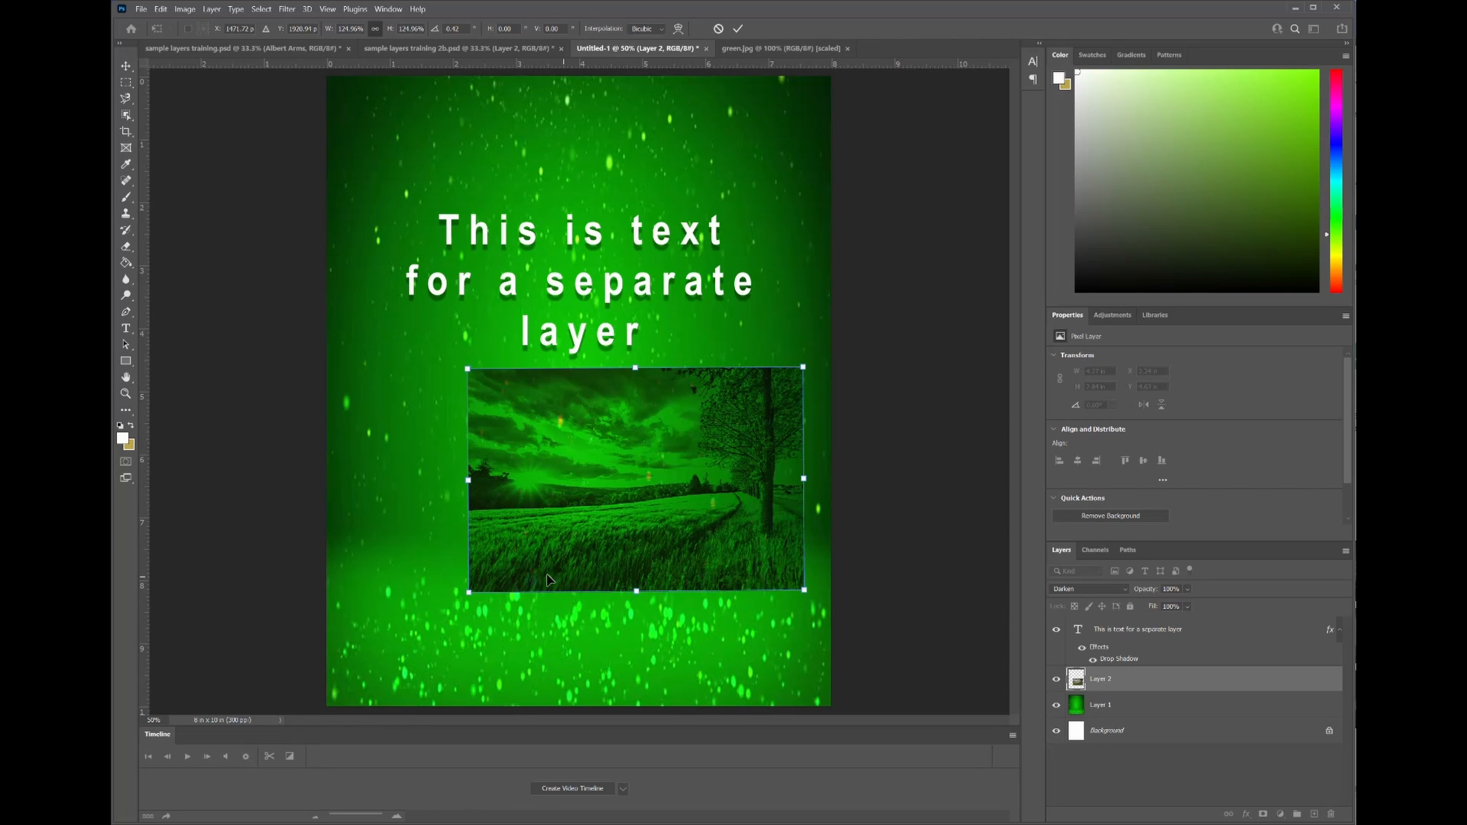
{"action": "left_click_drag", "start_coordinate": [469, 594], "coordinate": [404, 635]}
{"action": "left_click_drag", "start_coordinate": [532, 560], "coordinate": [528, 547]}
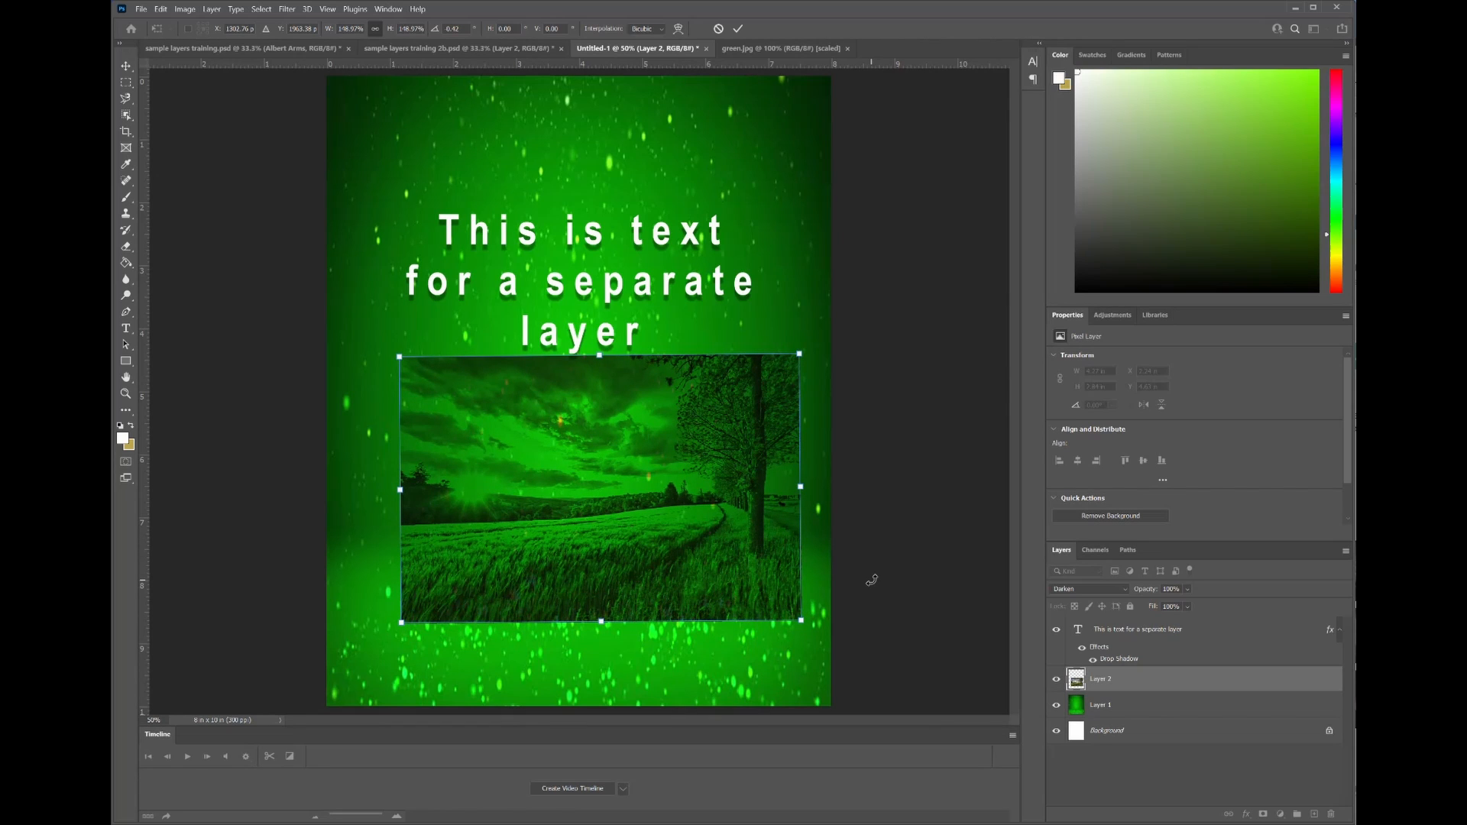
{"action": "key", "text": "Return"}
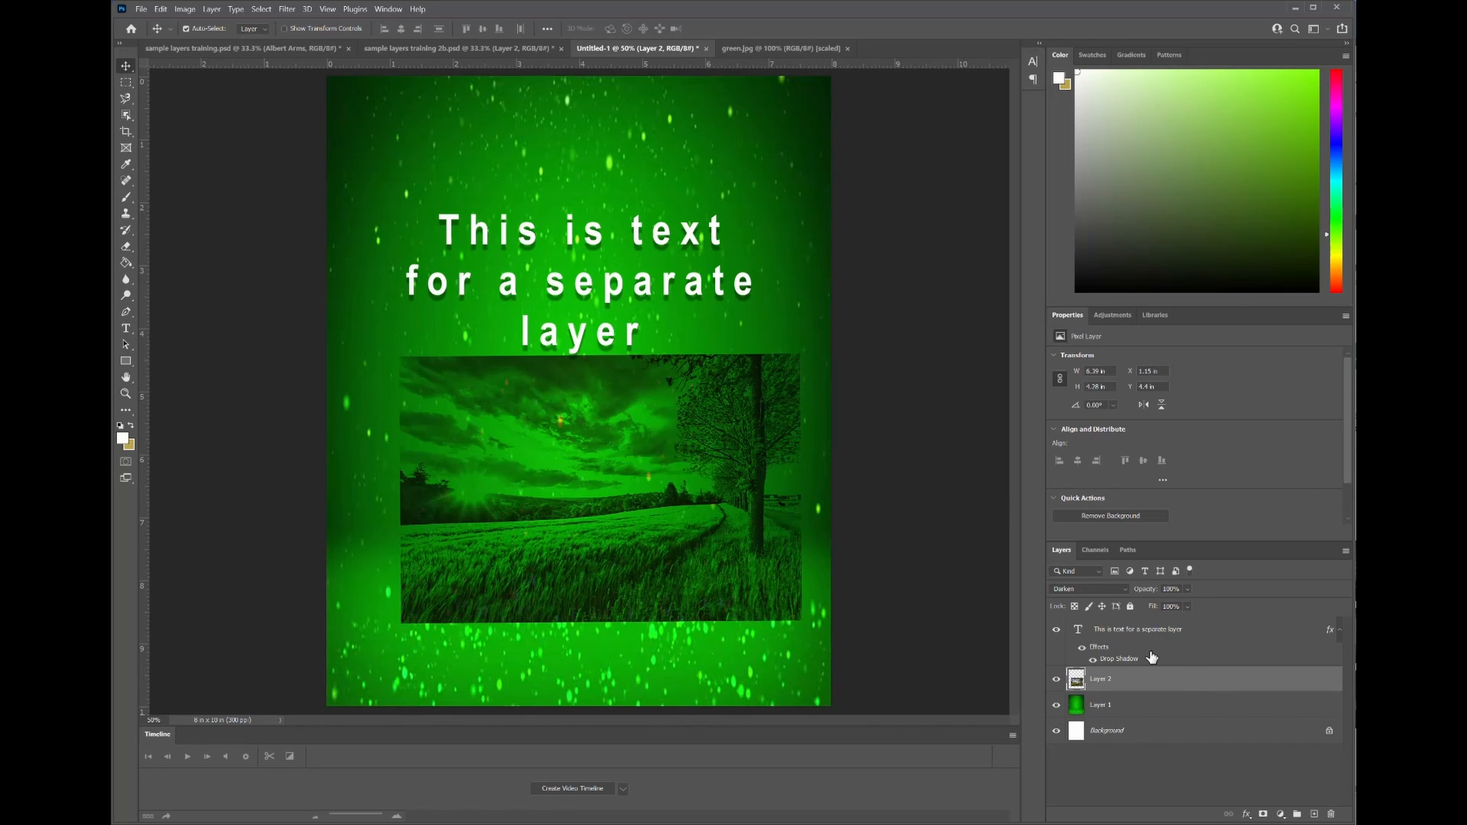
- Try a drop shadow on the meadow photo's layer, and turn the effect off again
{"action": "double_click", "coordinate": [1148, 682]}
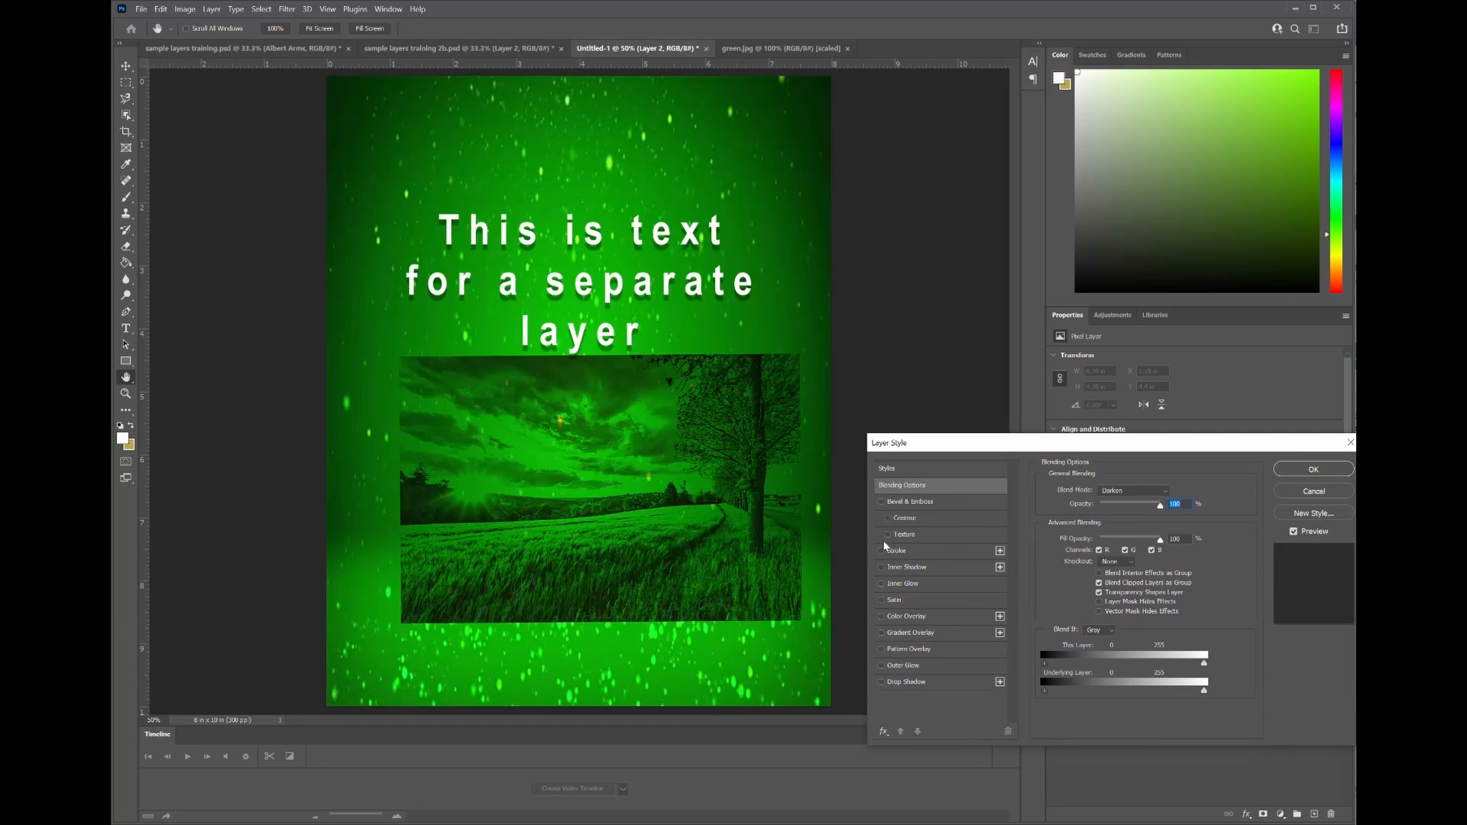
{"action": "left_click", "coordinate": [881, 682]}
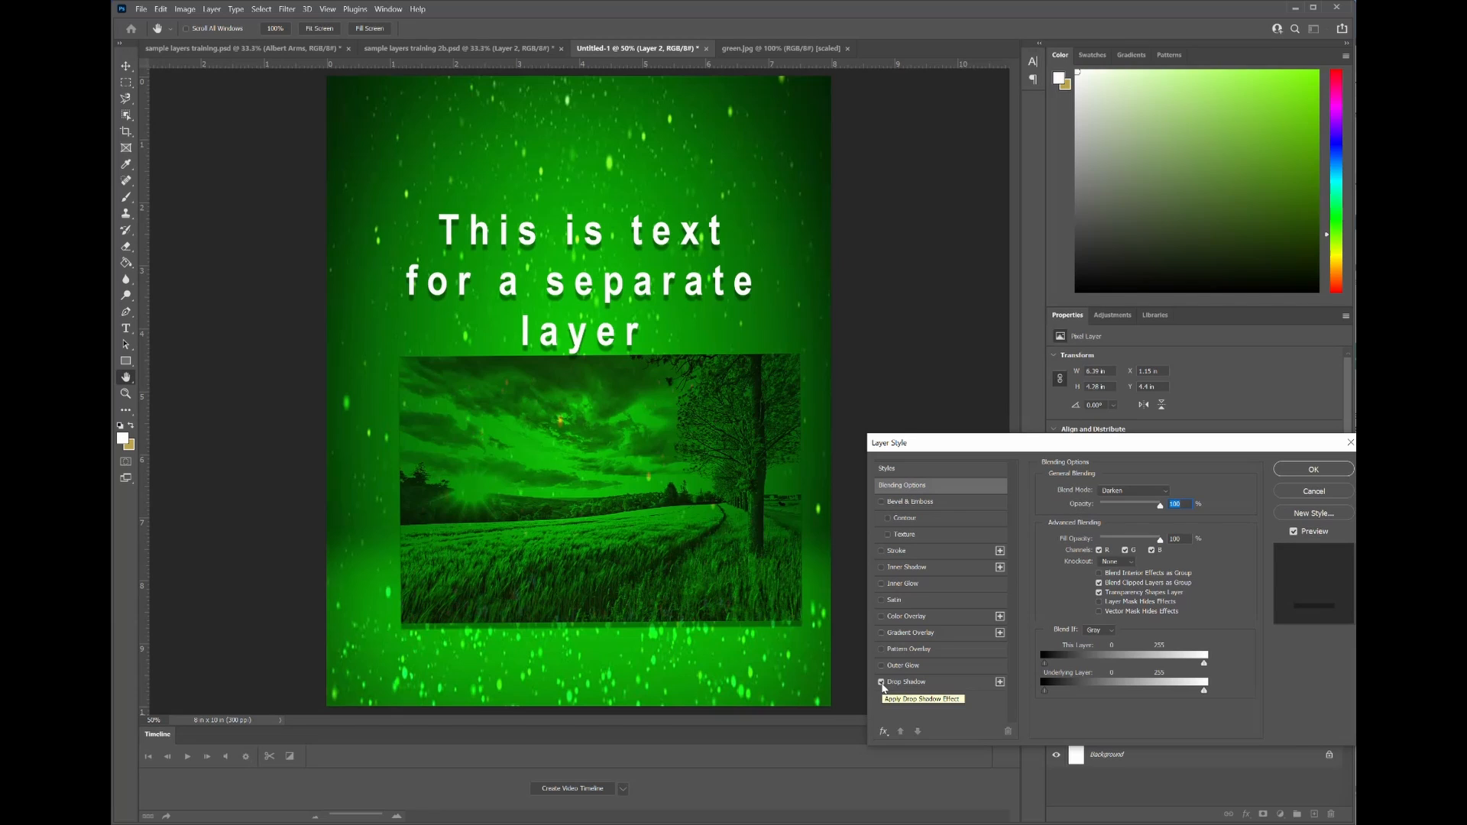
{"action": "left_click", "coordinate": [882, 683]}
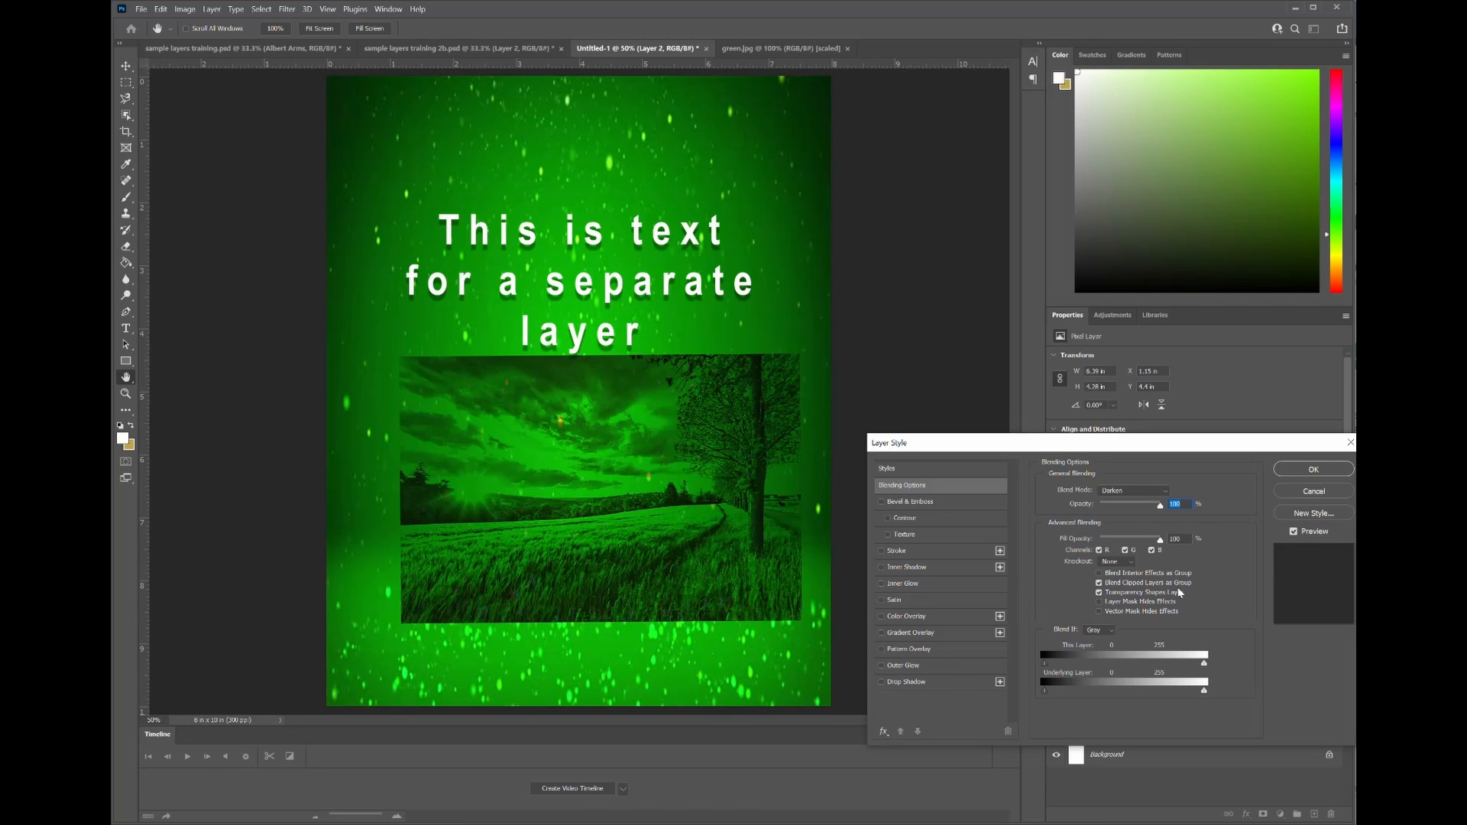
{"action": "left_click", "coordinate": [1312, 470]}
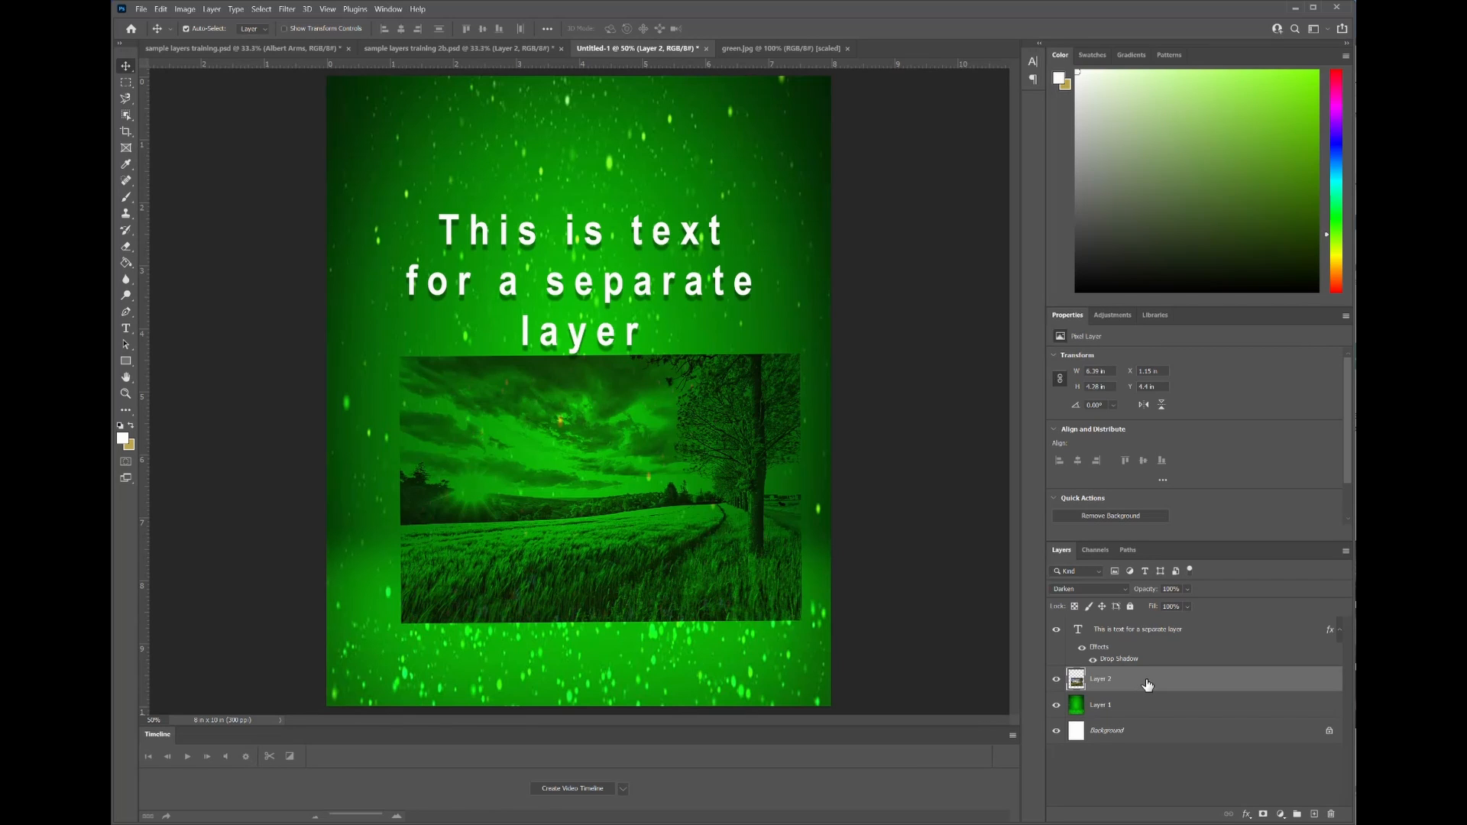
- Switch to the browser, search Pixabay photos for "people", and copy the sponsored iStock image of the man in blue on yellow
{"action": "key", "text": "alt+Tab"}
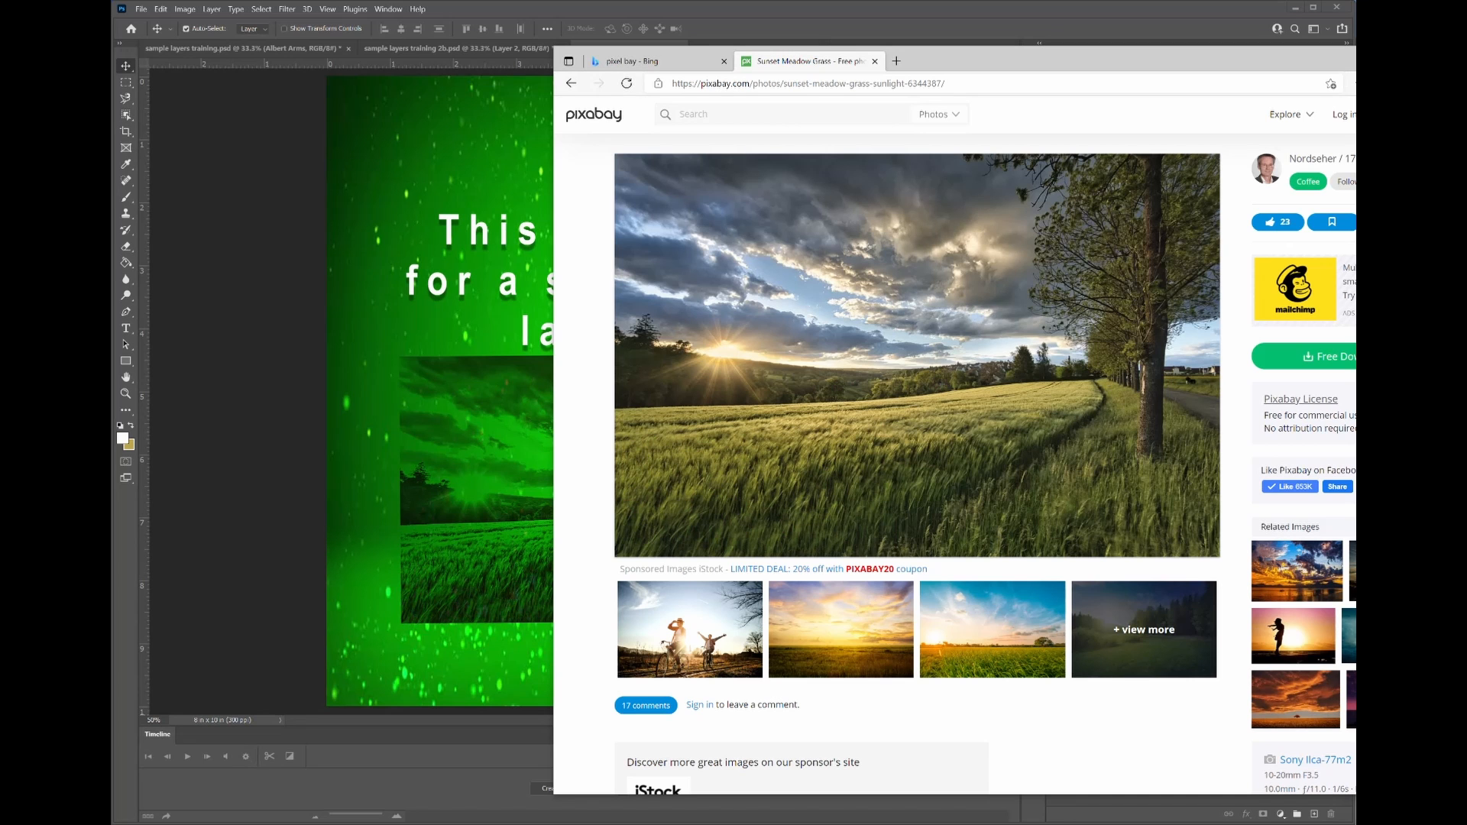
{"action": "left_click", "coordinate": [709, 644]}
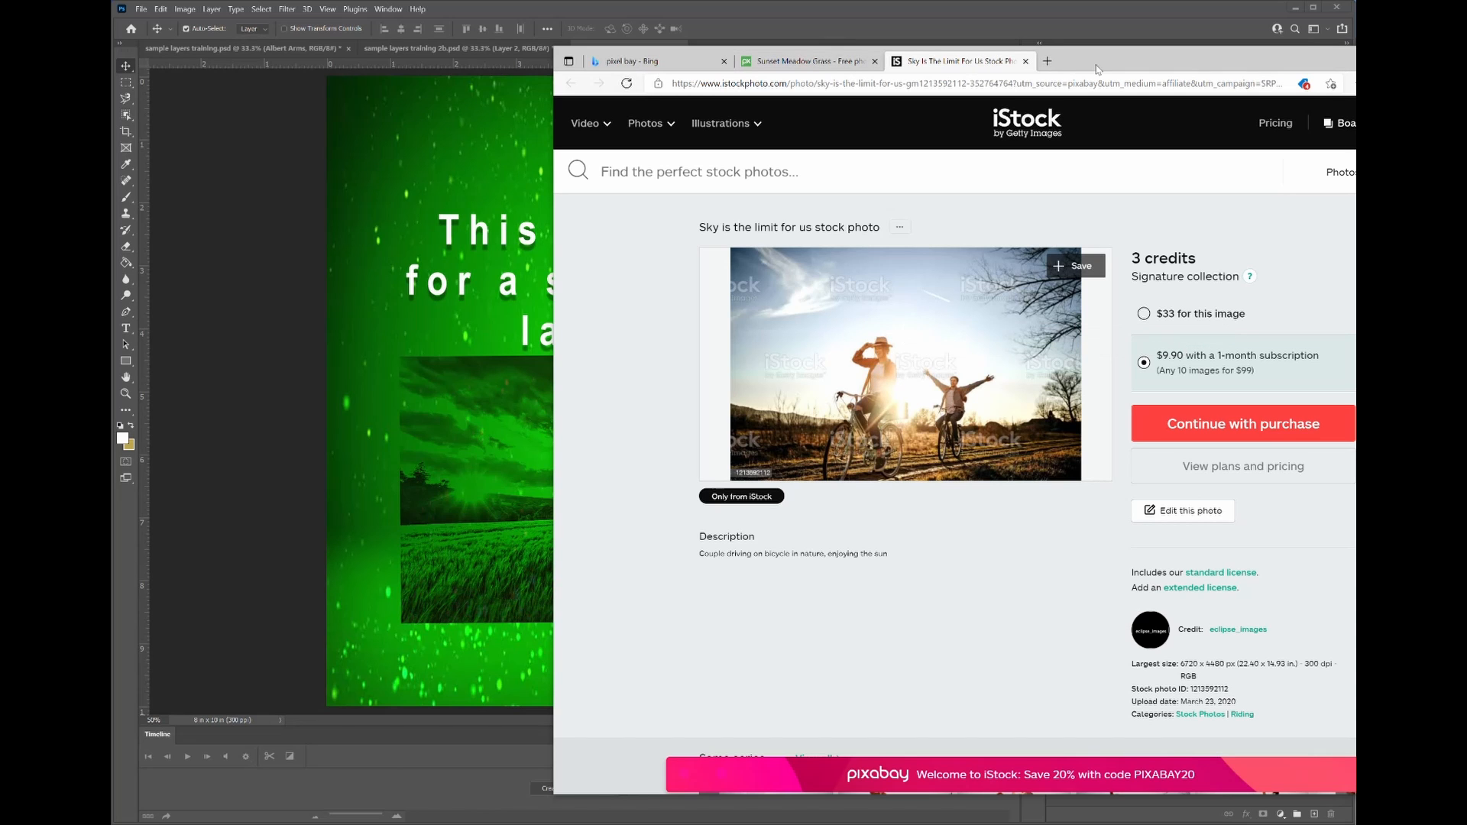
{"action": "left_click", "coordinate": [1027, 62]}
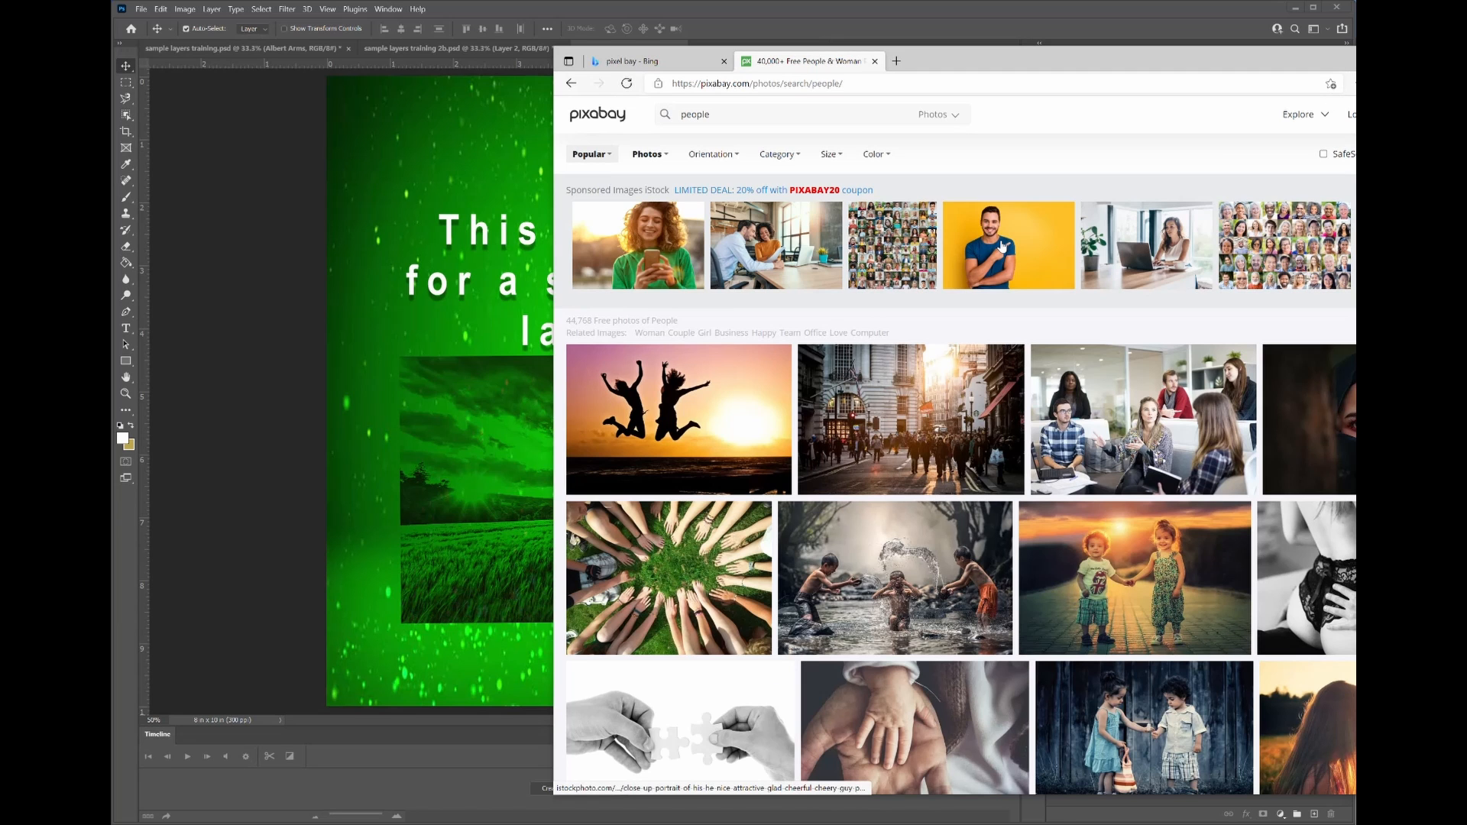
{"action": "left_click", "coordinate": [1002, 246]}
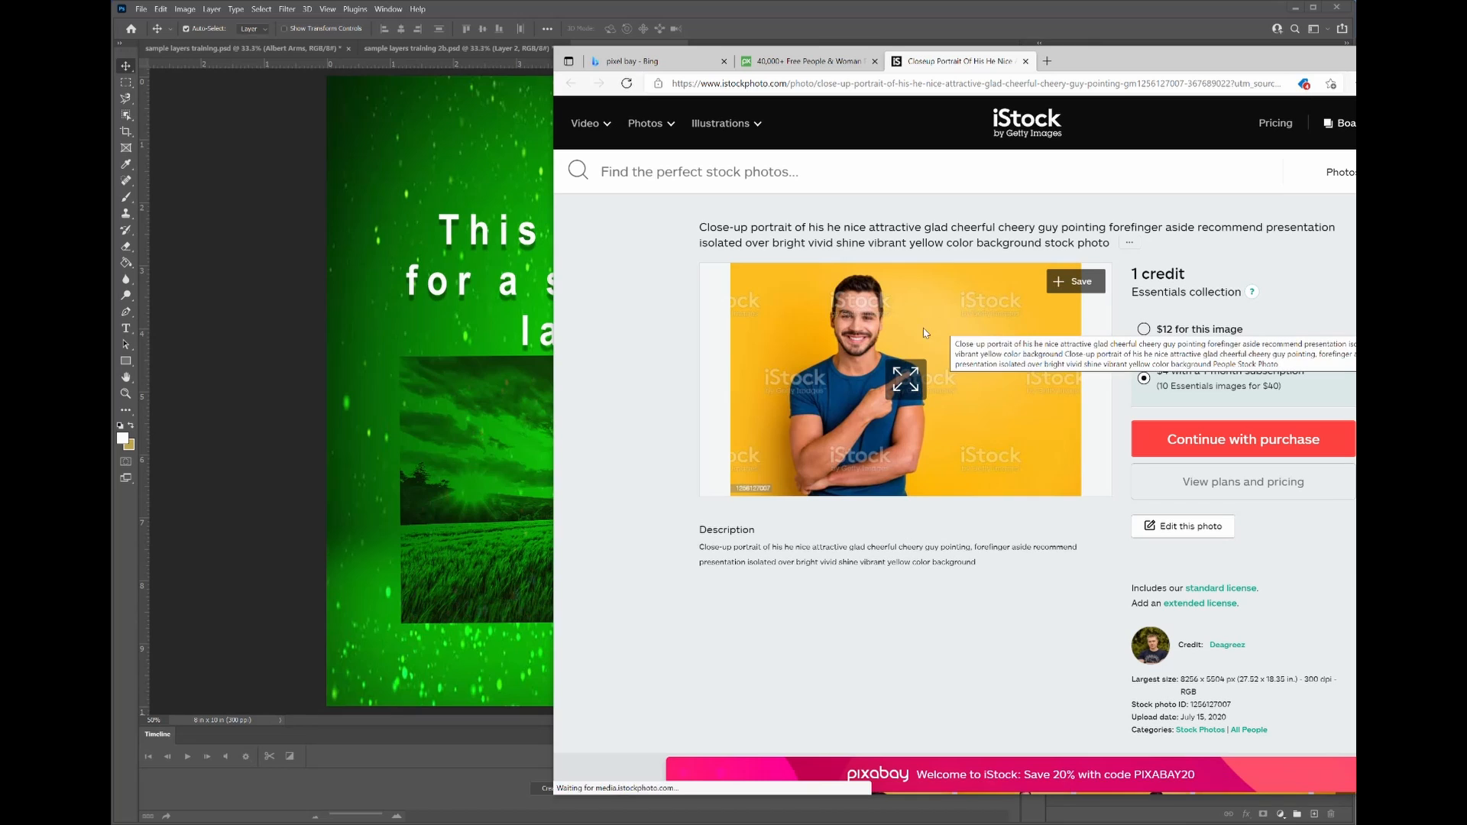
{"action": "right_click", "coordinate": [854, 330]}
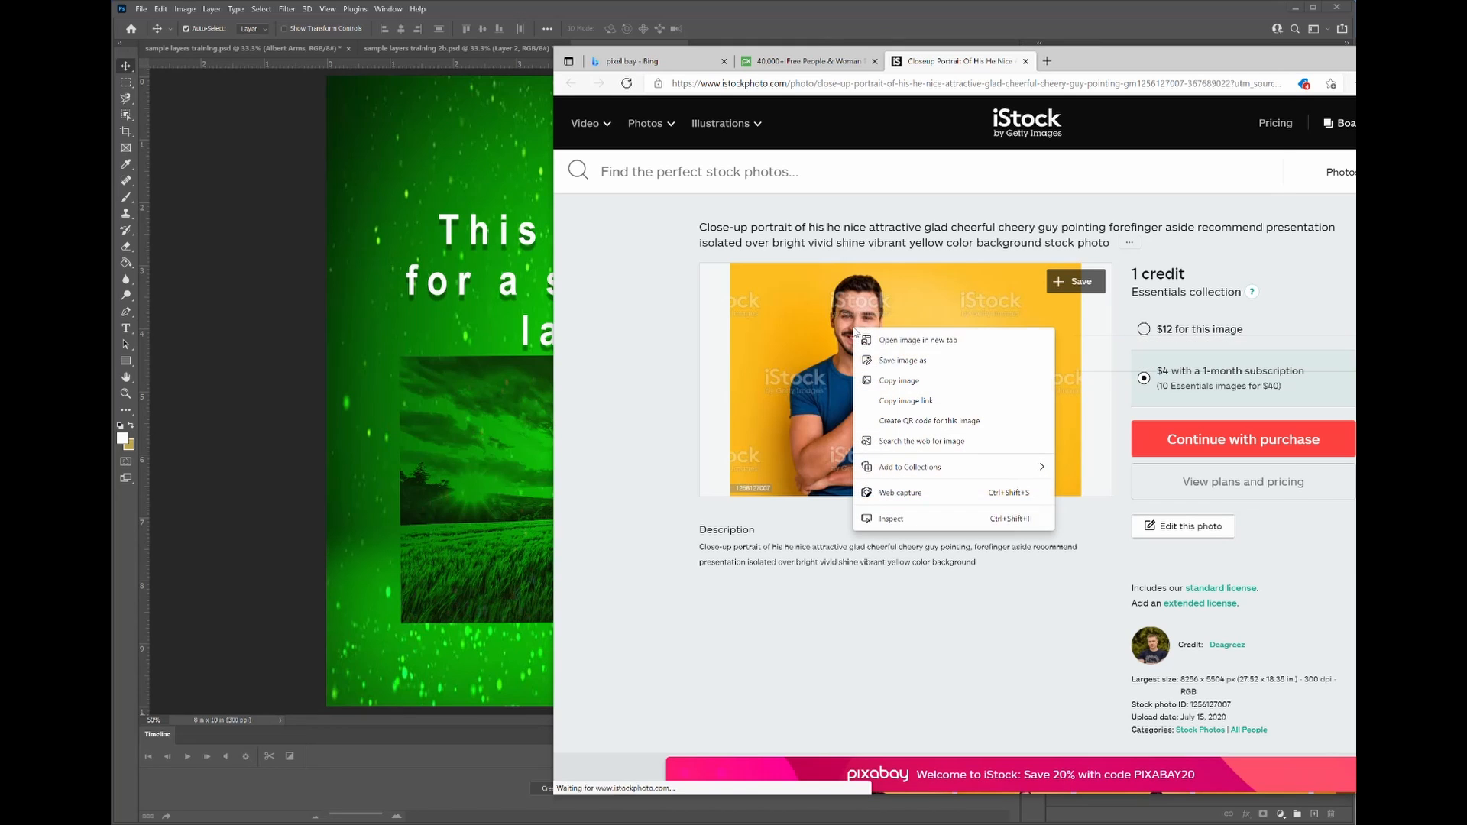
{"action": "left_click", "coordinate": [900, 382]}
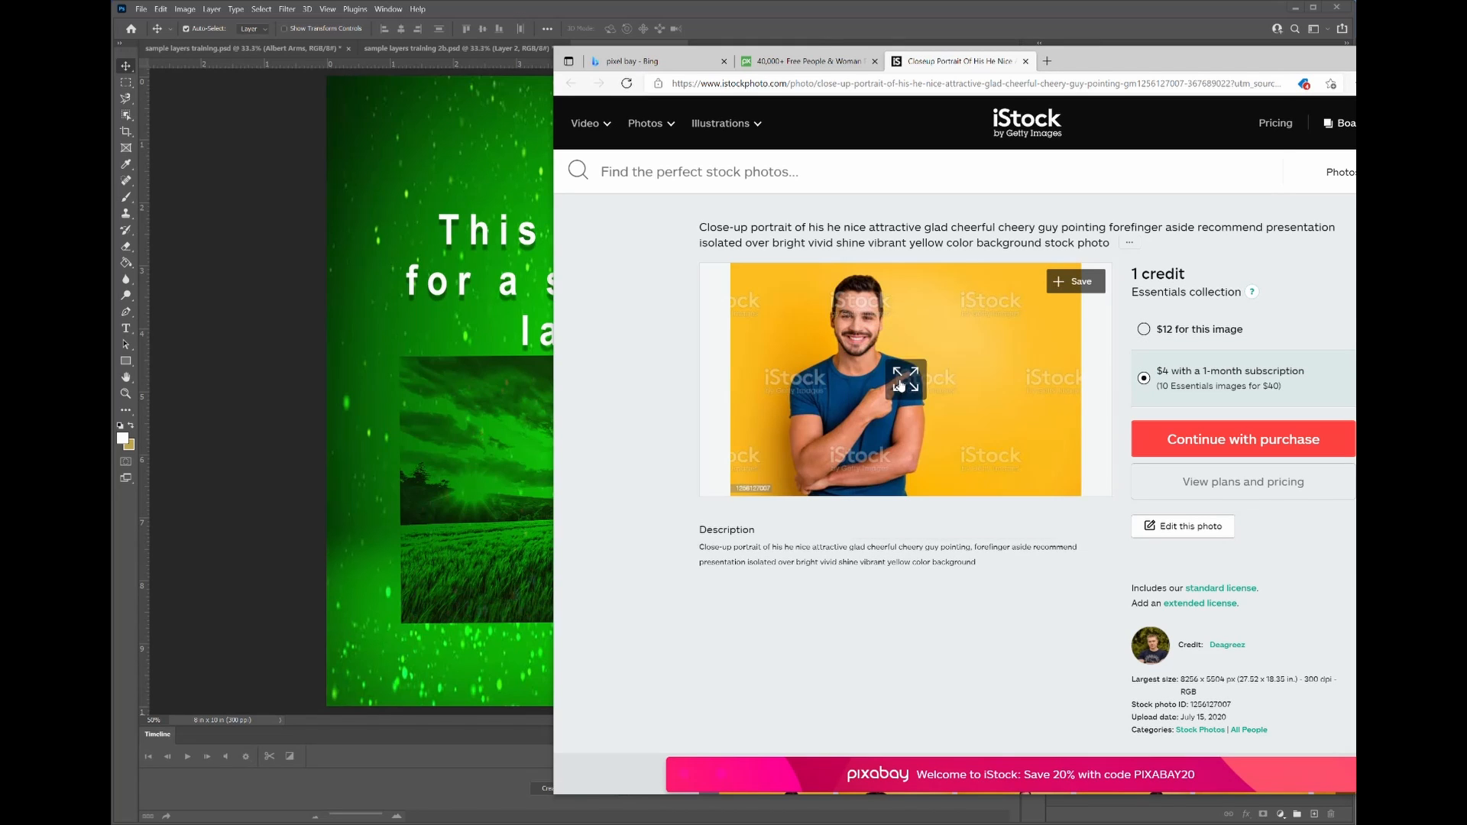
- Paste the copied photo into the Untitled-1 document in Photoshop and rename its layer "Man"
{"action": "left_click", "coordinate": [492, 410]}
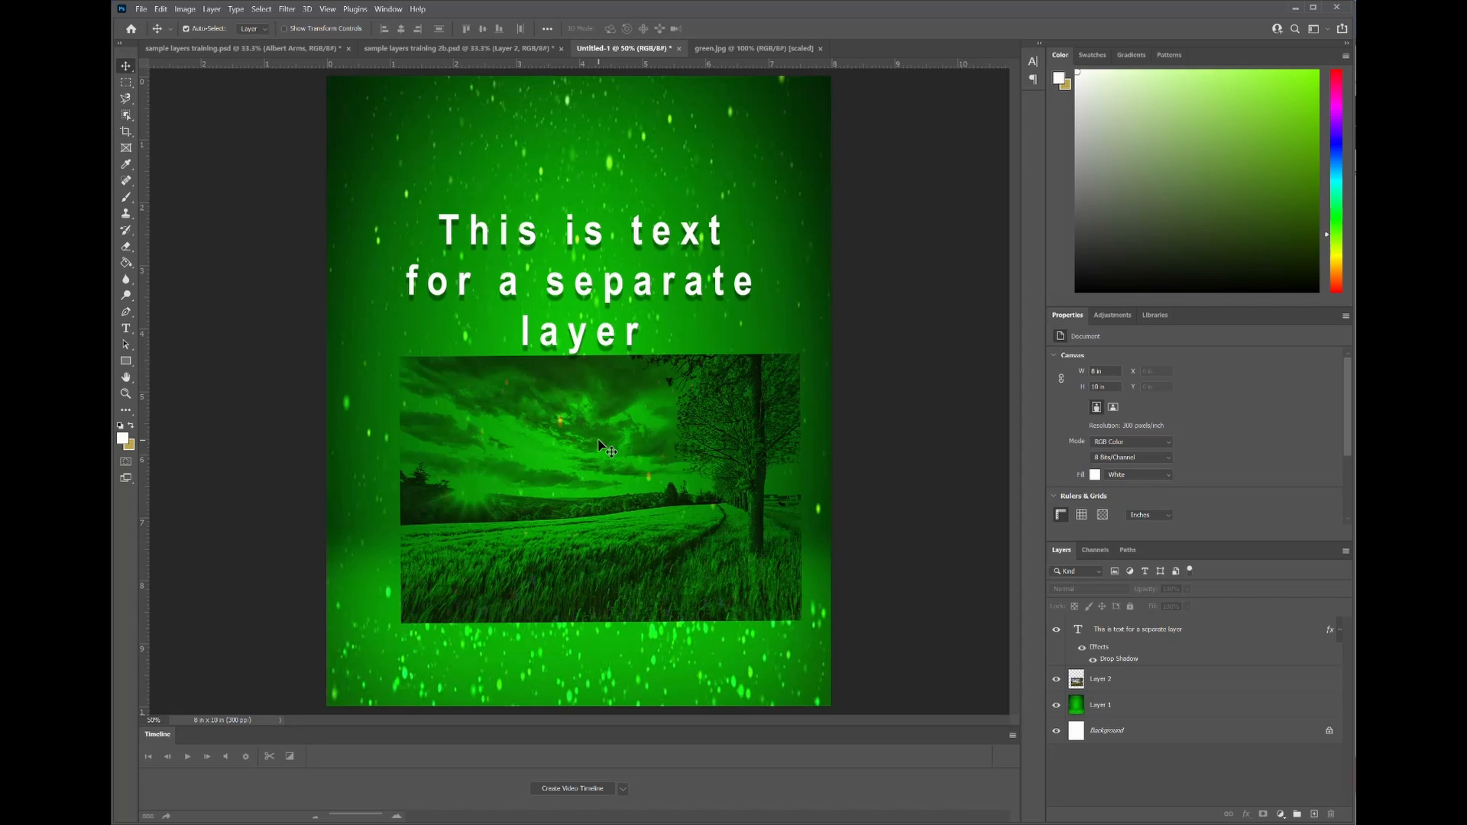
{"action": "key", "text": "ctrl+v"}
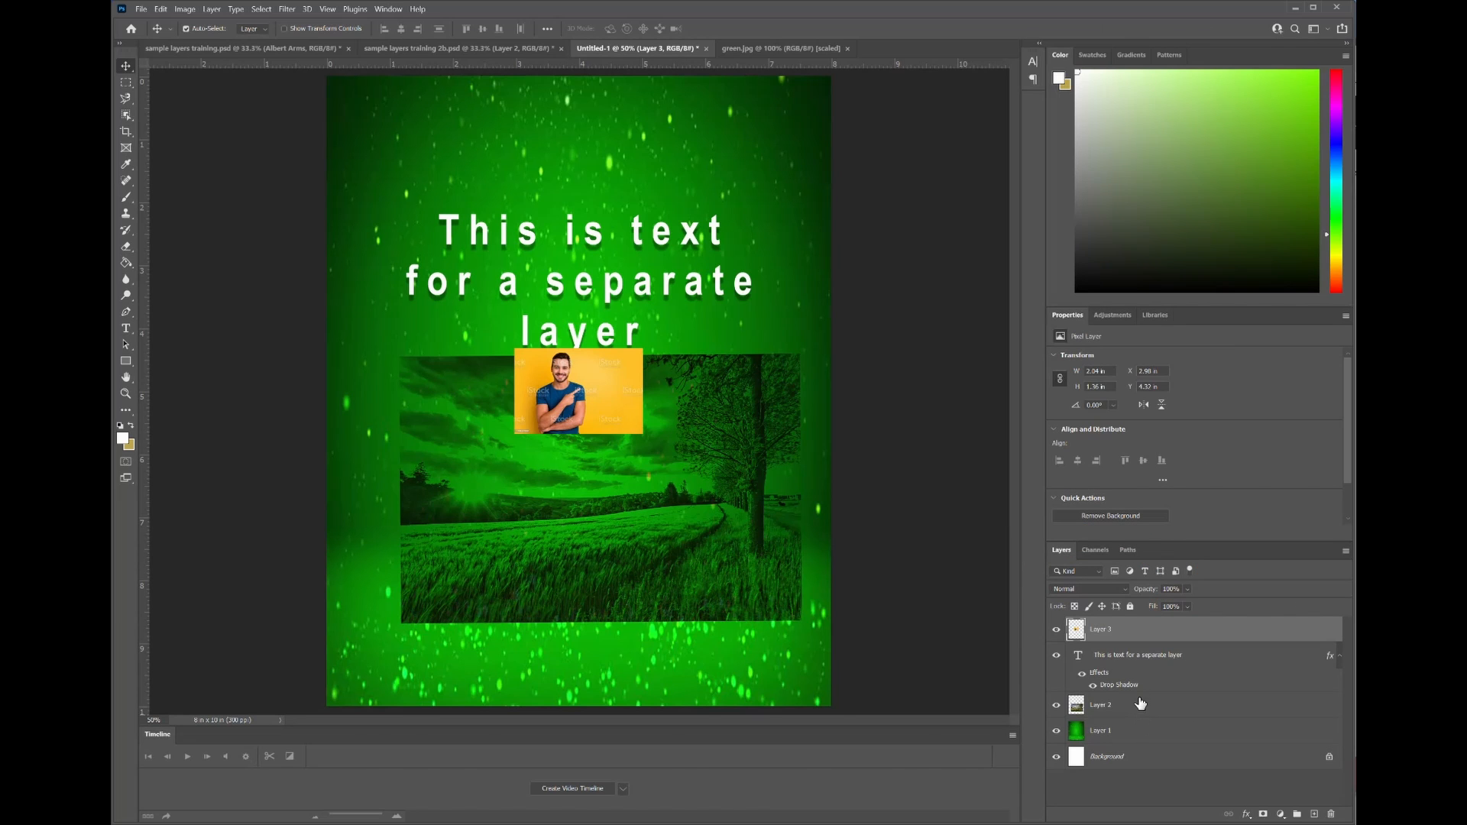
{"action": "double_click", "coordinate": [1102, 631]}
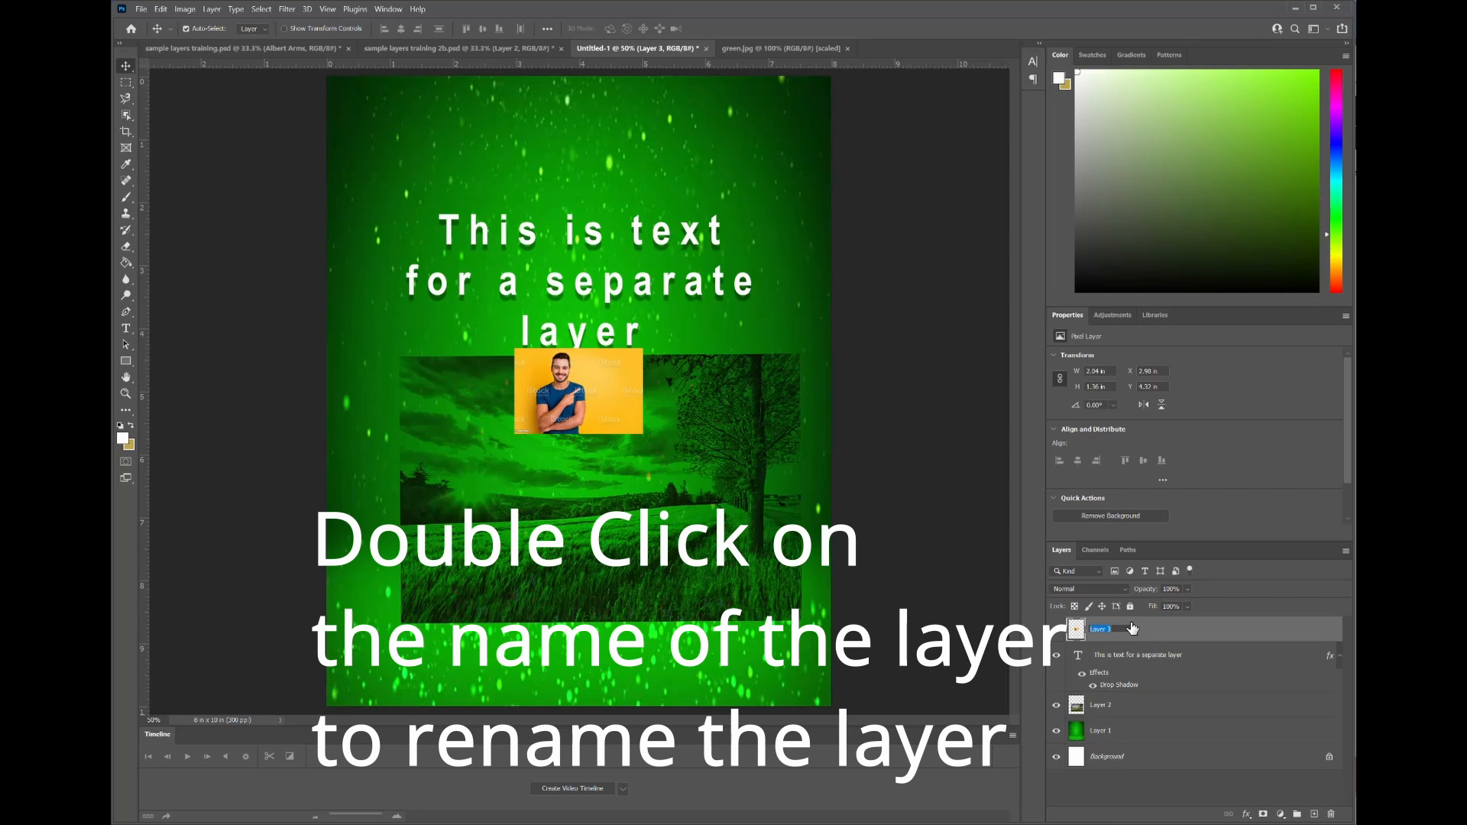
{"action": "type", "text": "Man"}
- Rename the green background image's layer "Green back" and the meadow photo's layer "OUtdoors"
{"action": "left_click", "coordinate": [1151, 730]}
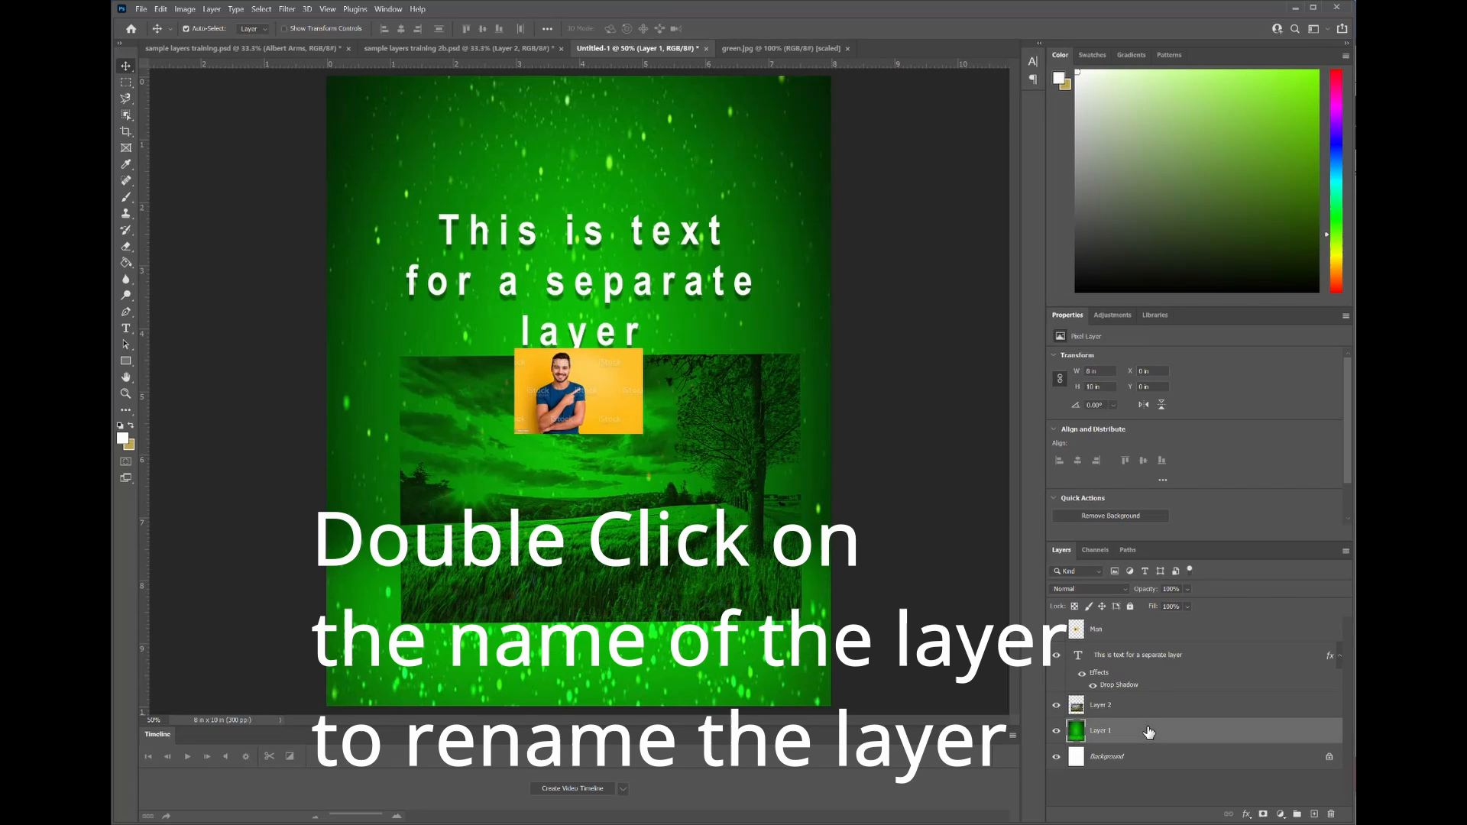
{"action": "double_click", "coordinate": [1100, 731]}
{"action": "type", "text": "Green"}
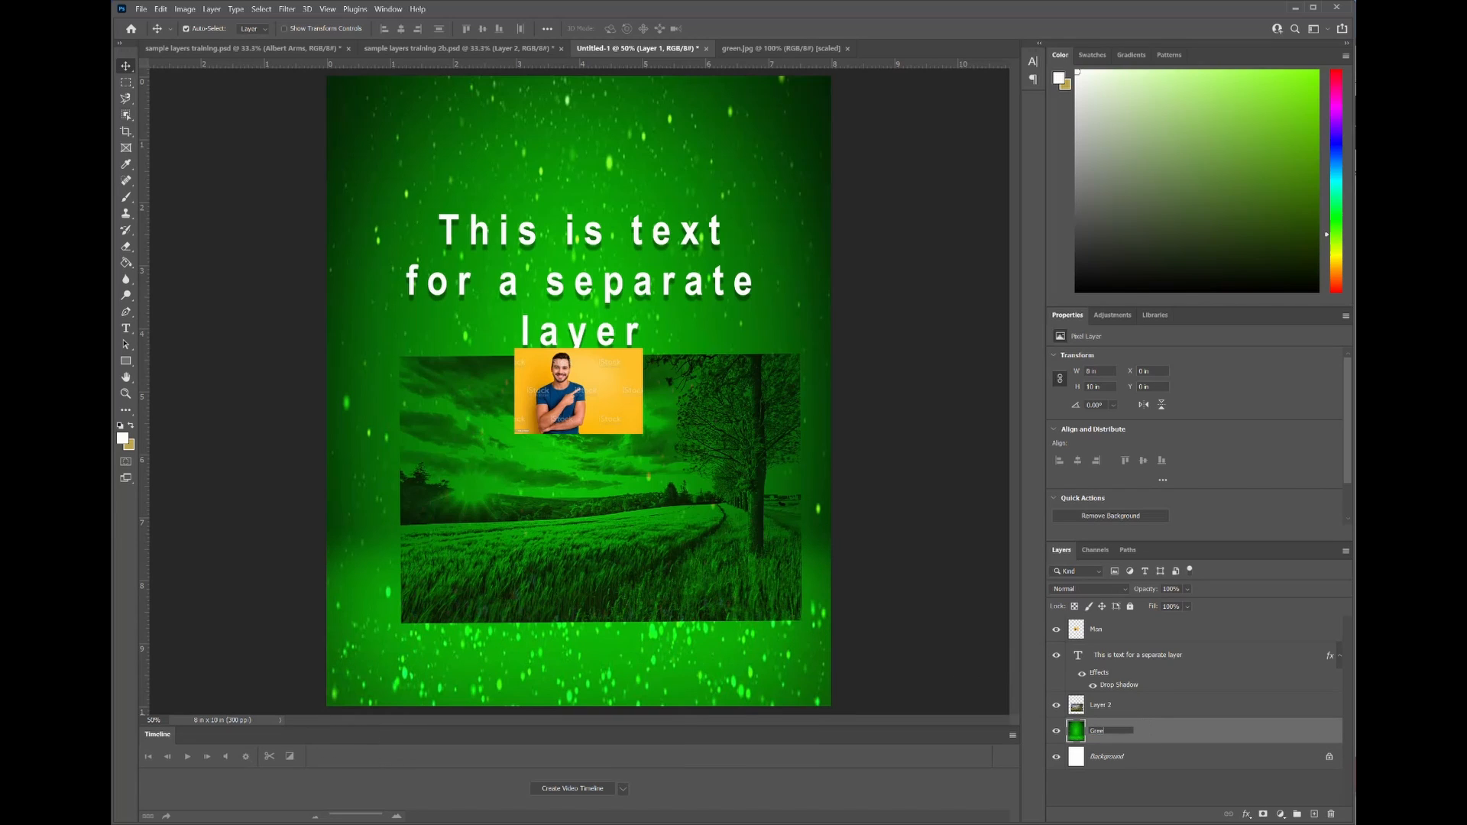
{"action": "type", "text": " back"}
{"action": "double_click", "coordinate": [1106, 704]}
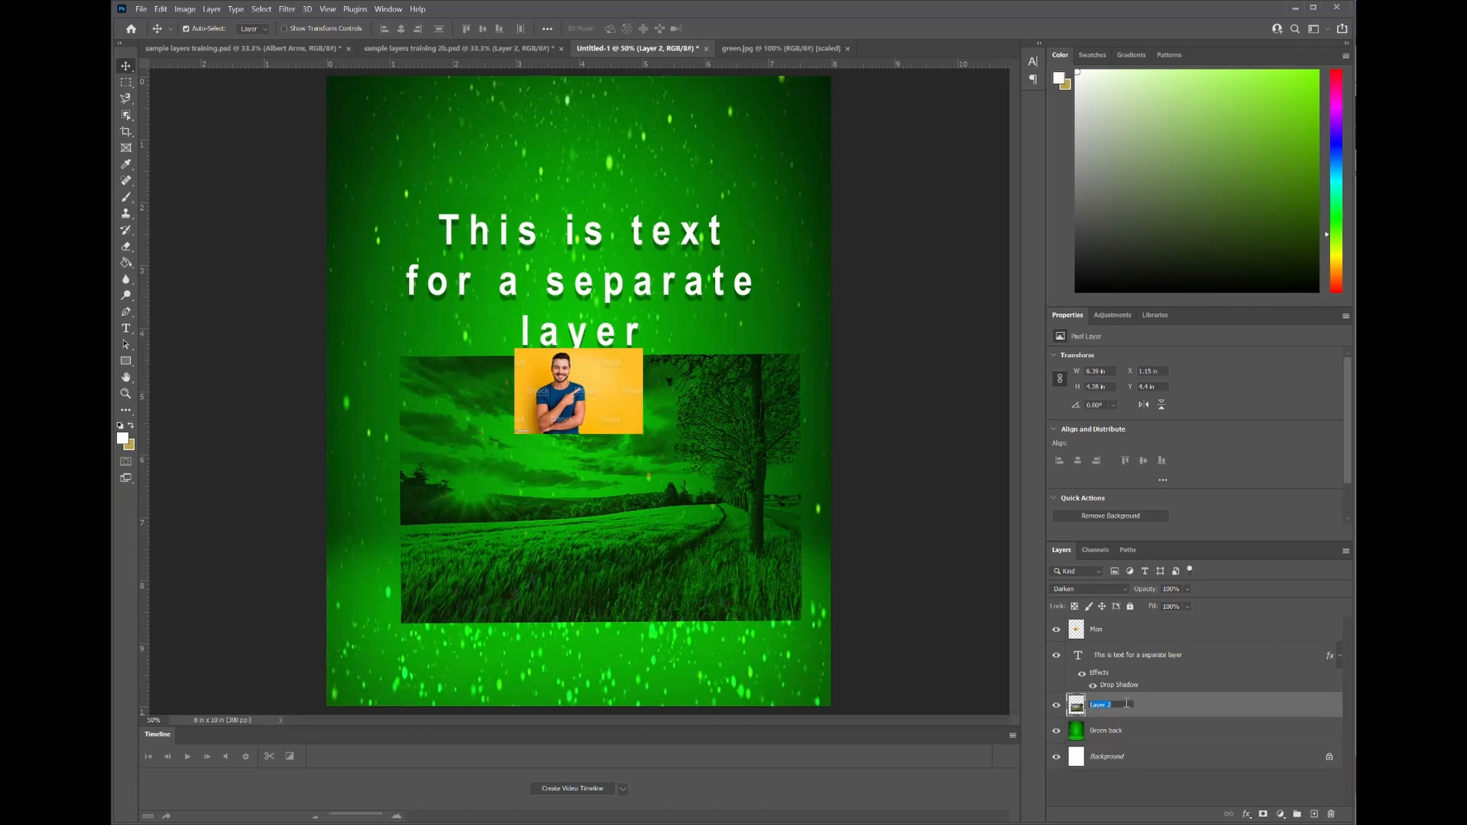
{"action": "type", "text": "OUtdoors"}
{"action": "key", "text": "Return"}
- Move the man photo down onto the meadow and enlarge it with Free Transform to about 5.1 in wide
{"action": "left_click_drag", "start_coordinate": [557, 408], "coordinate": [549, 523]}
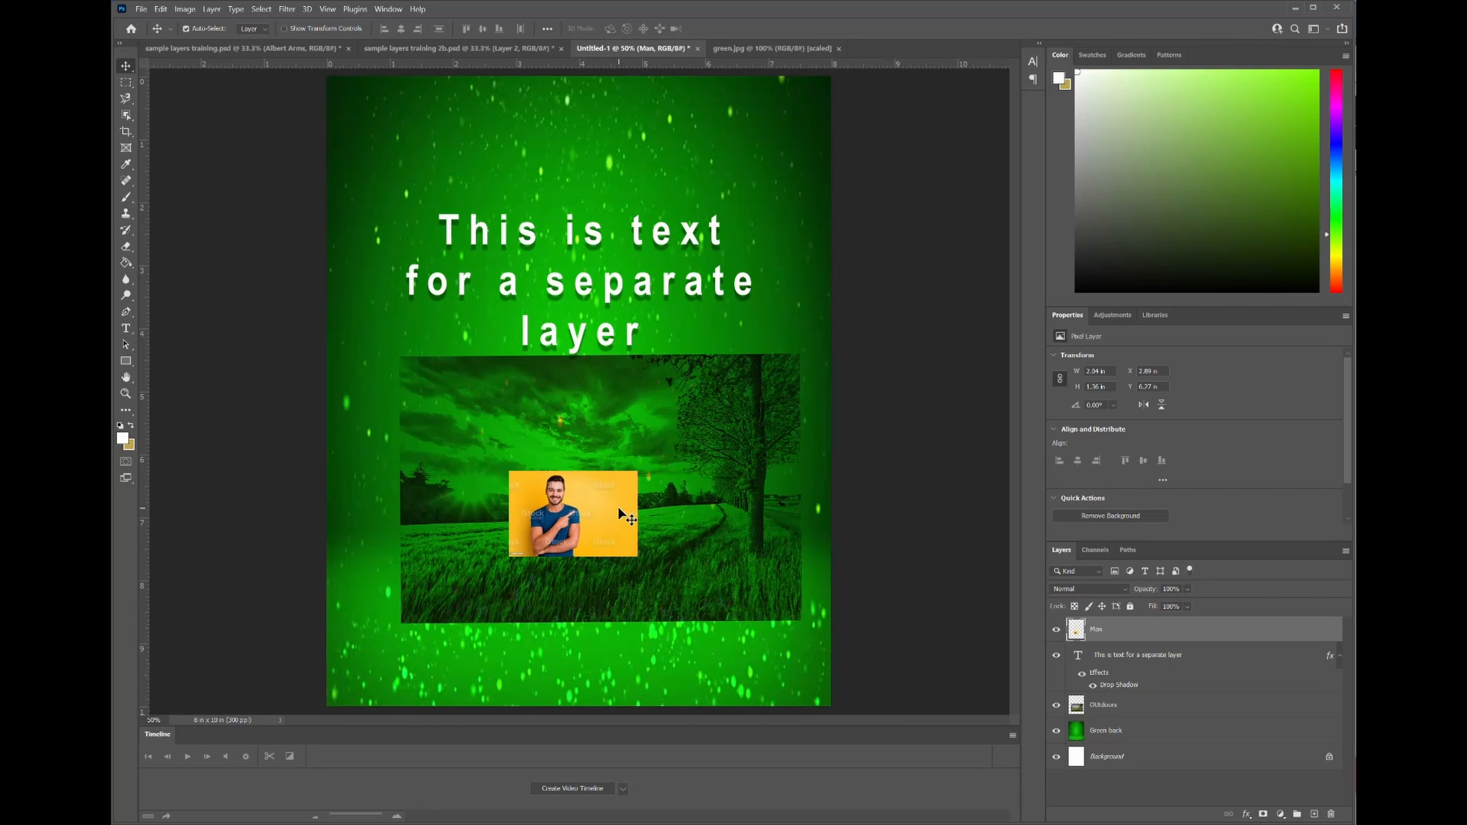
{"action": "key", "text": "ctrl+t"}
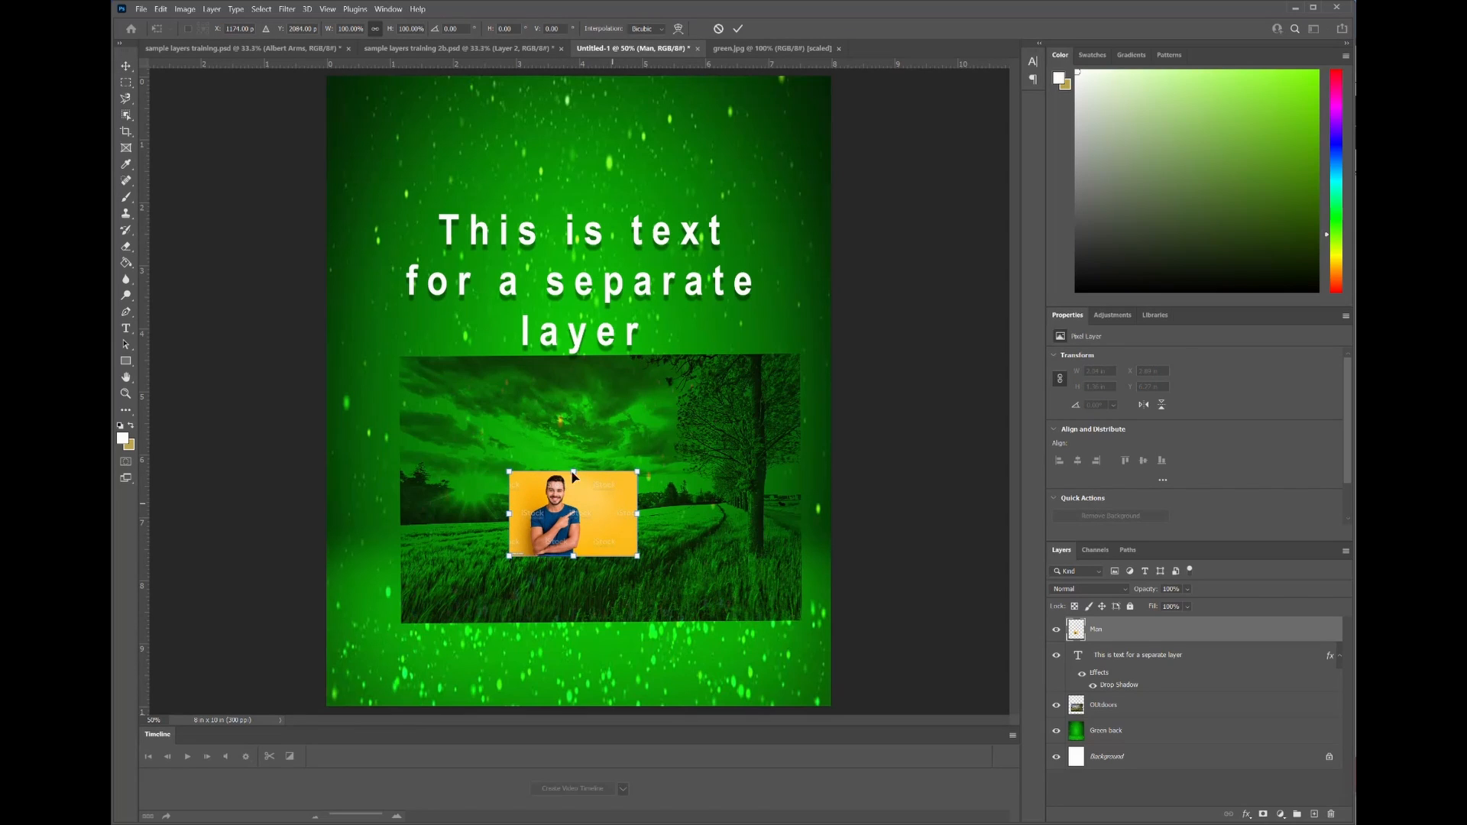
{"action": "left_click_drag", "start_coordinate": [505, 469], "coordinate": [401, 399]}
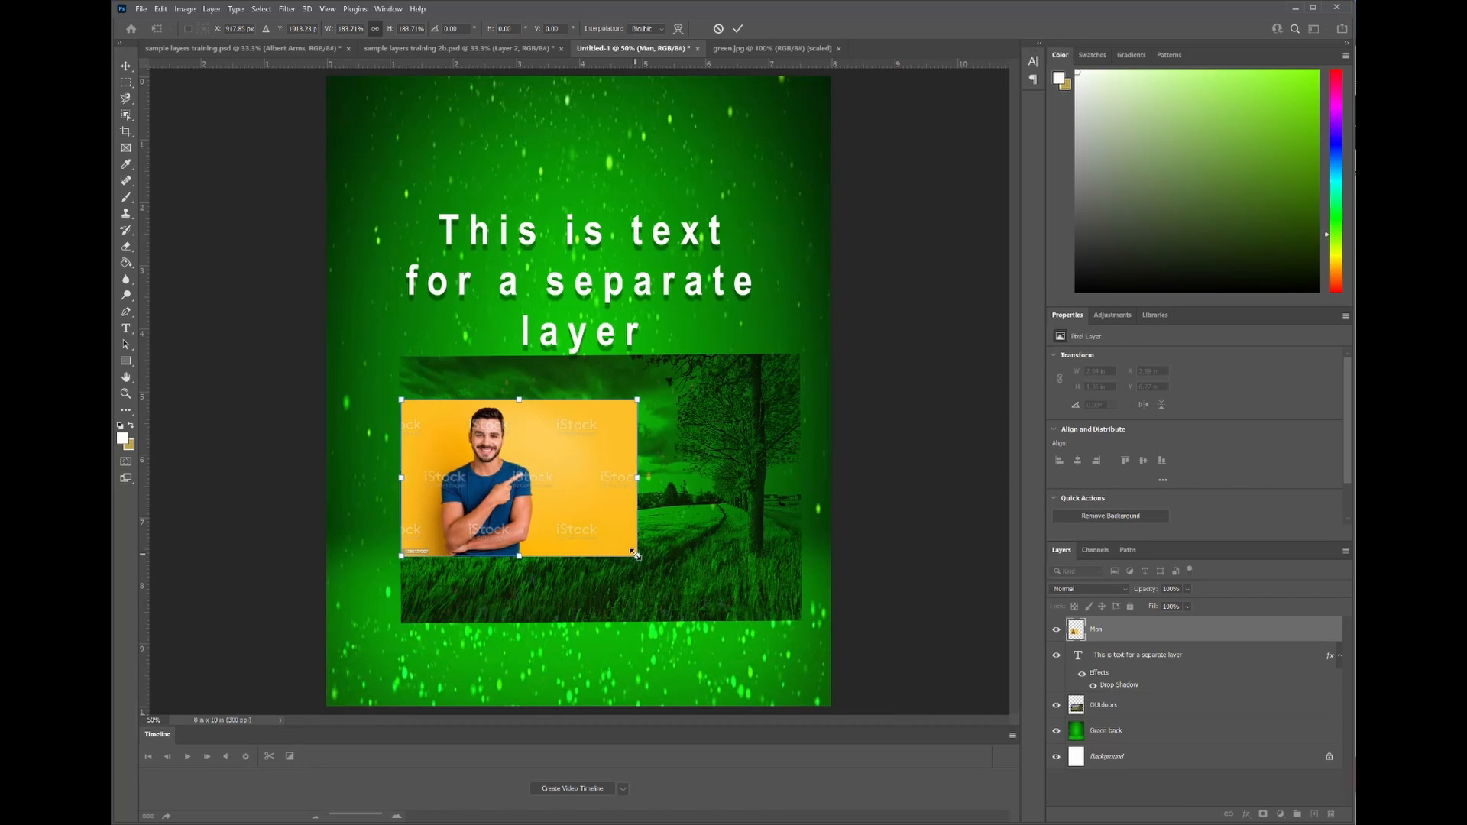
{"action": "left_click_drag", "start_coordinate": [637, 555], "coordinate": [724, 610]}
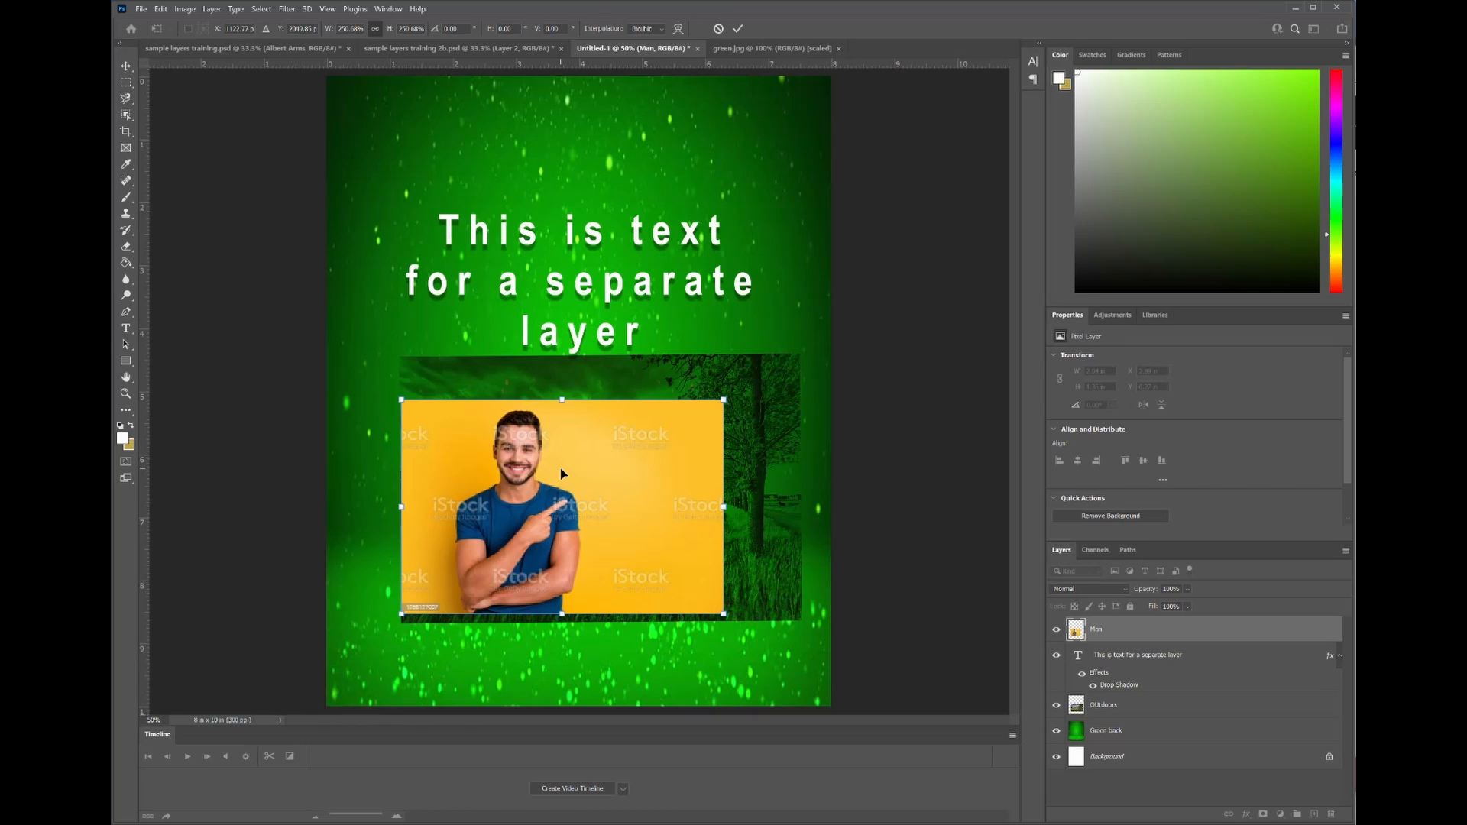
{"action": "key", "text": "Return"}
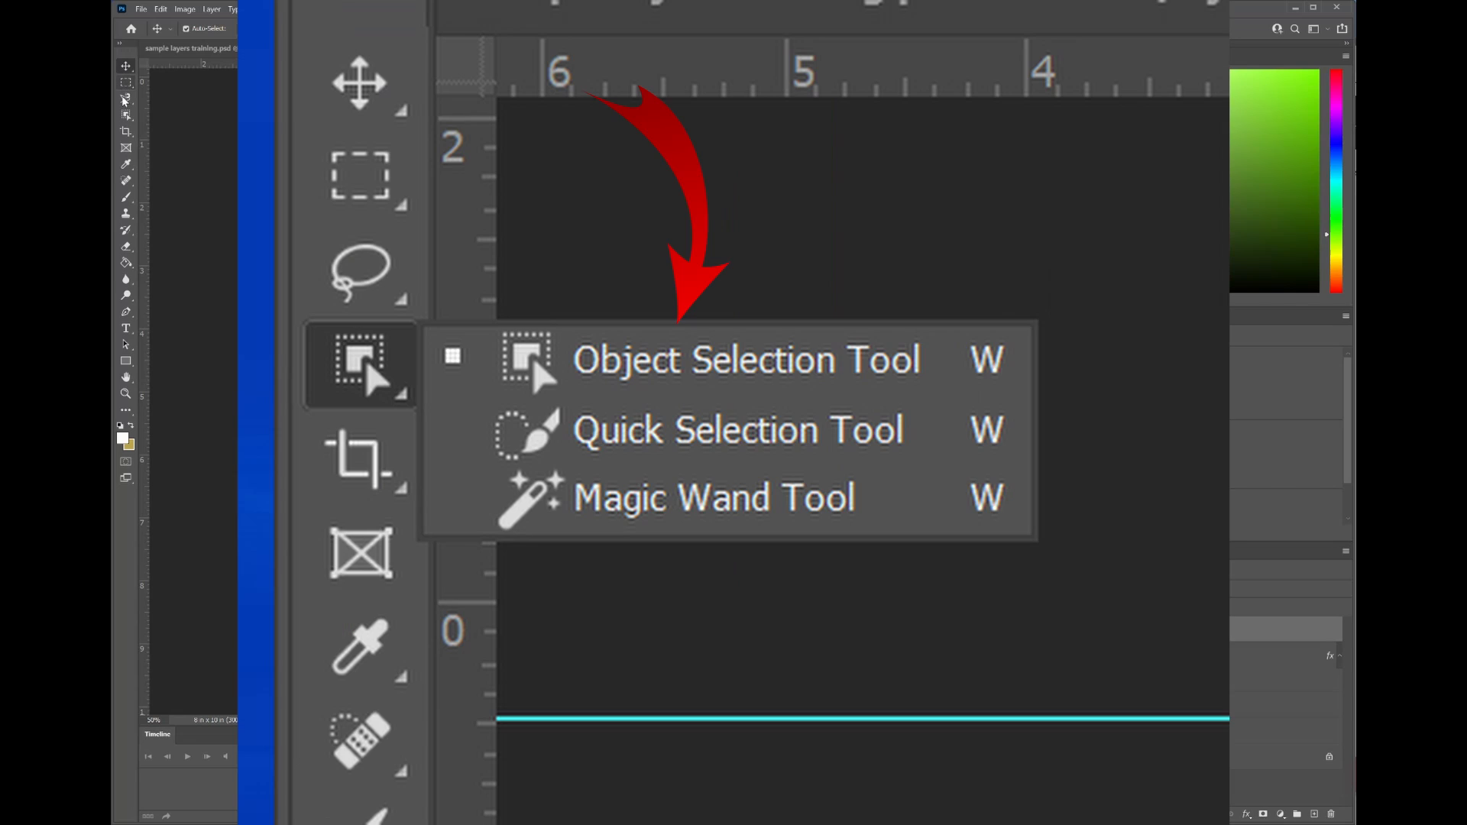
- Select the man using the Object Selection Tool's Select Subject, and copy the selection onto a new layer
{"action": "left_click", "coordinate": [127, 115]}
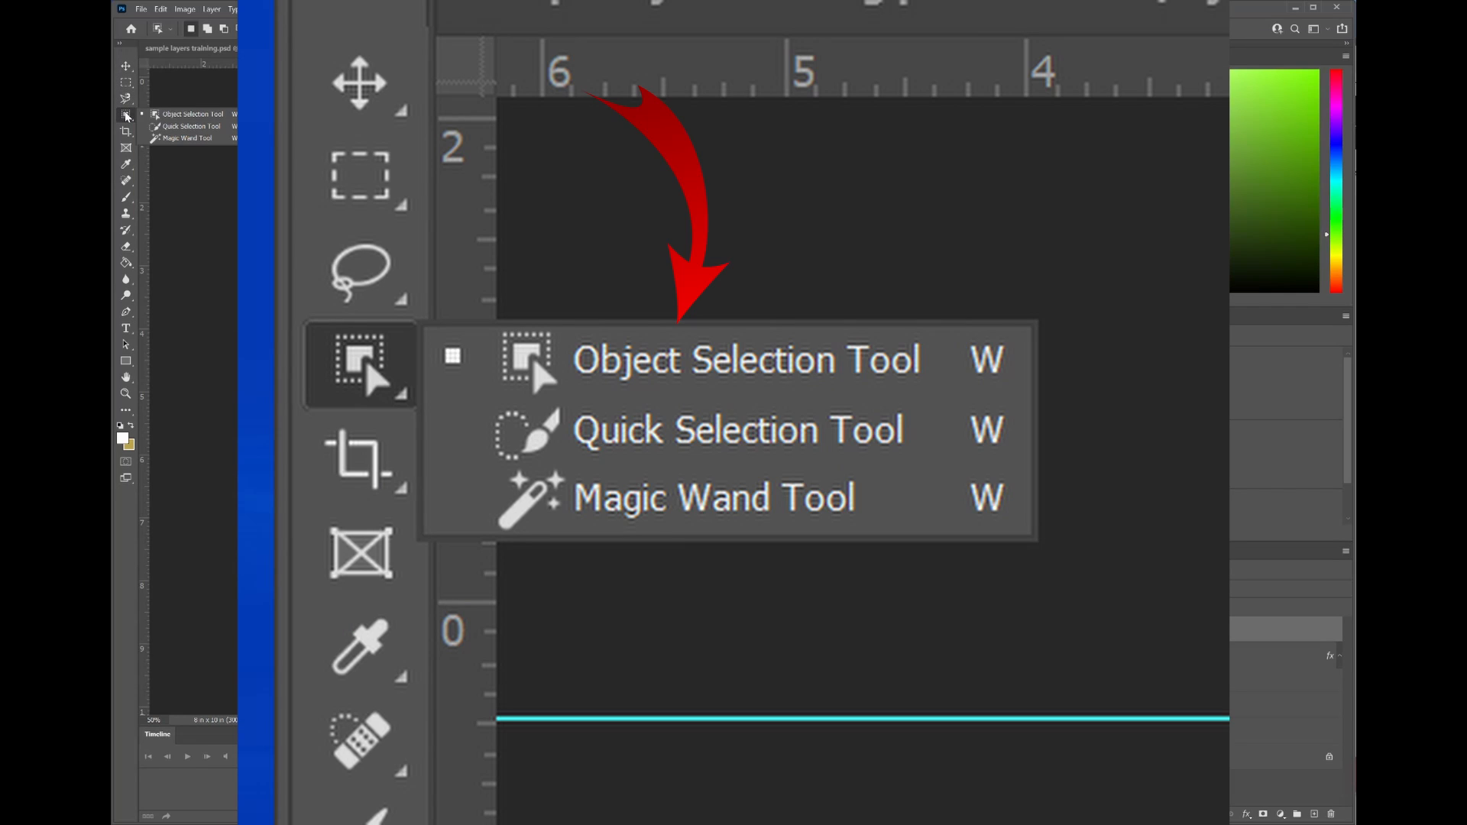
{"action": "left_click", "coordinate": [191, 114]}
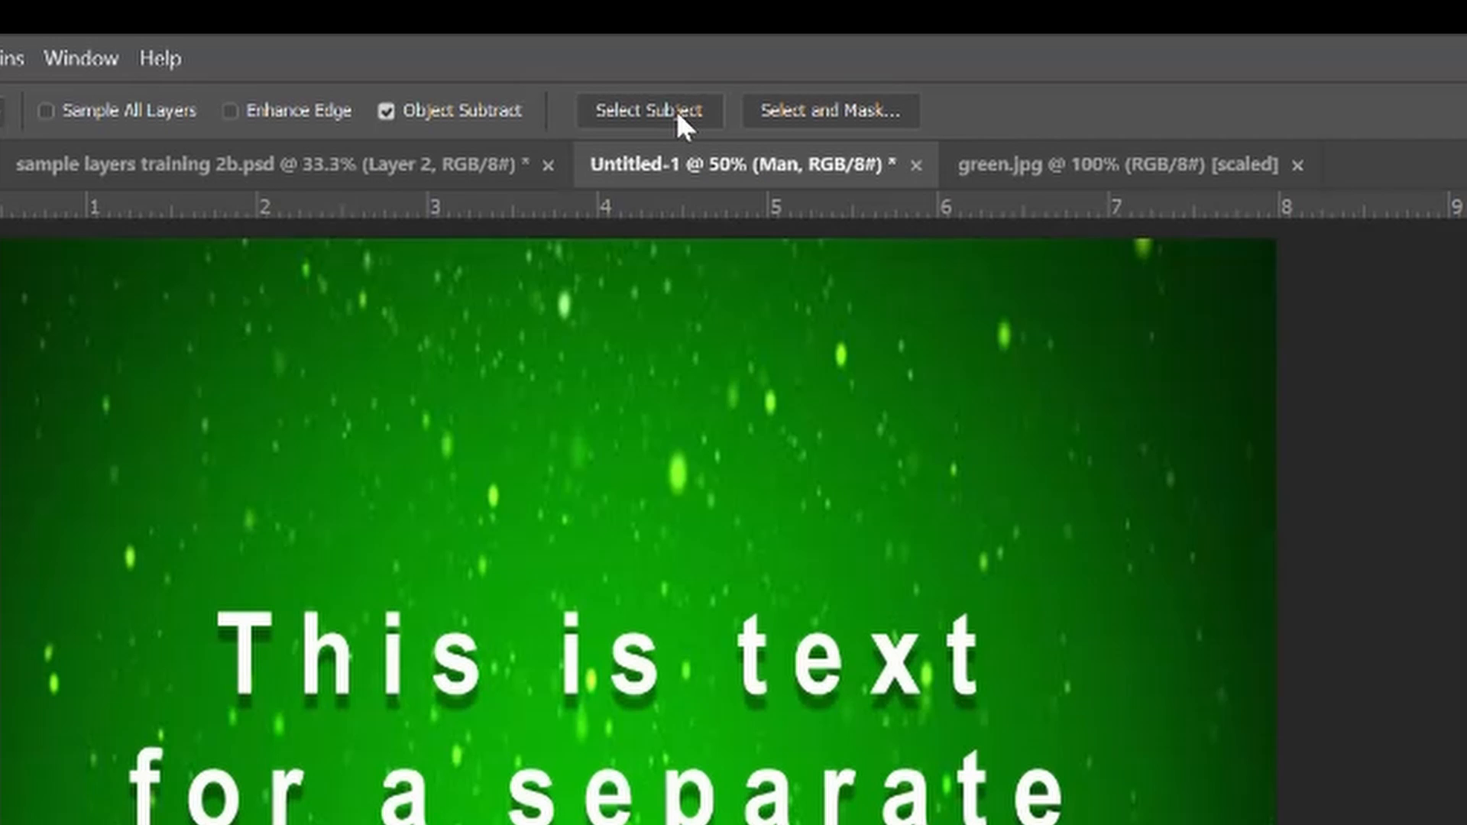
{"action": "left_click", "coordinate": [678, 114]}
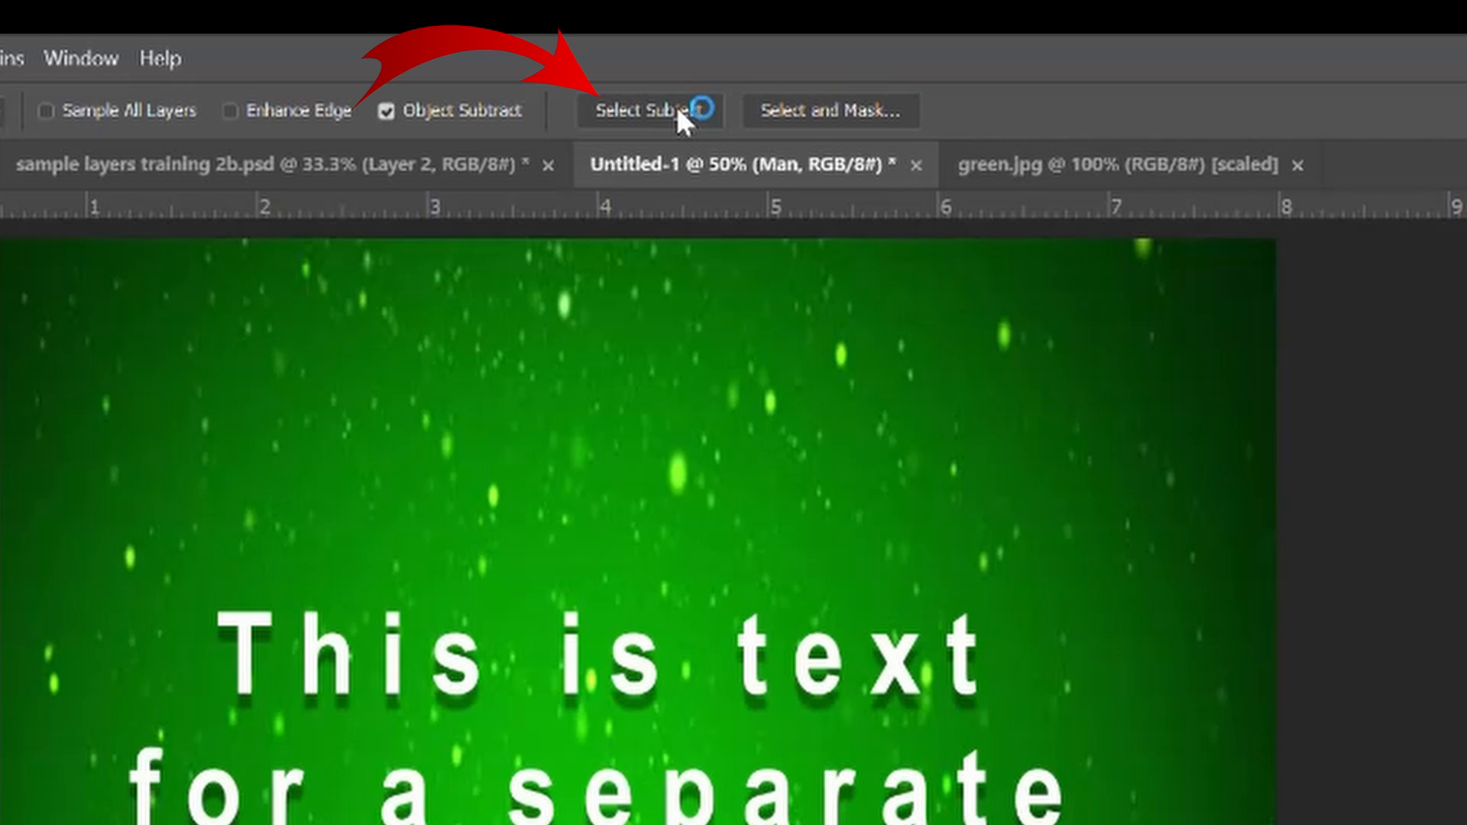
{"action": "left_click", "coordinate": [677, 107]}
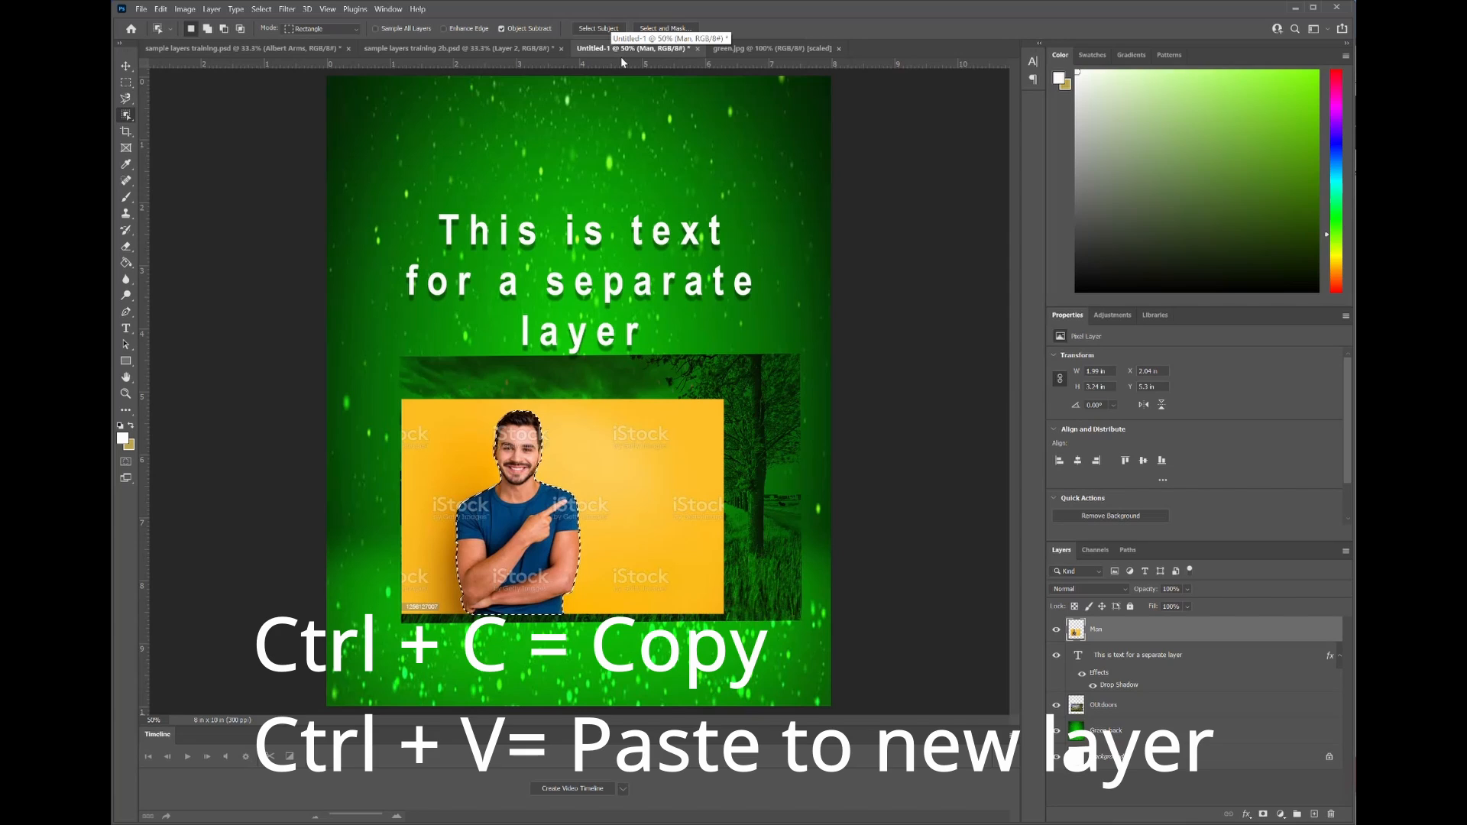
{"action": "key", "text": "ctrl+v"}
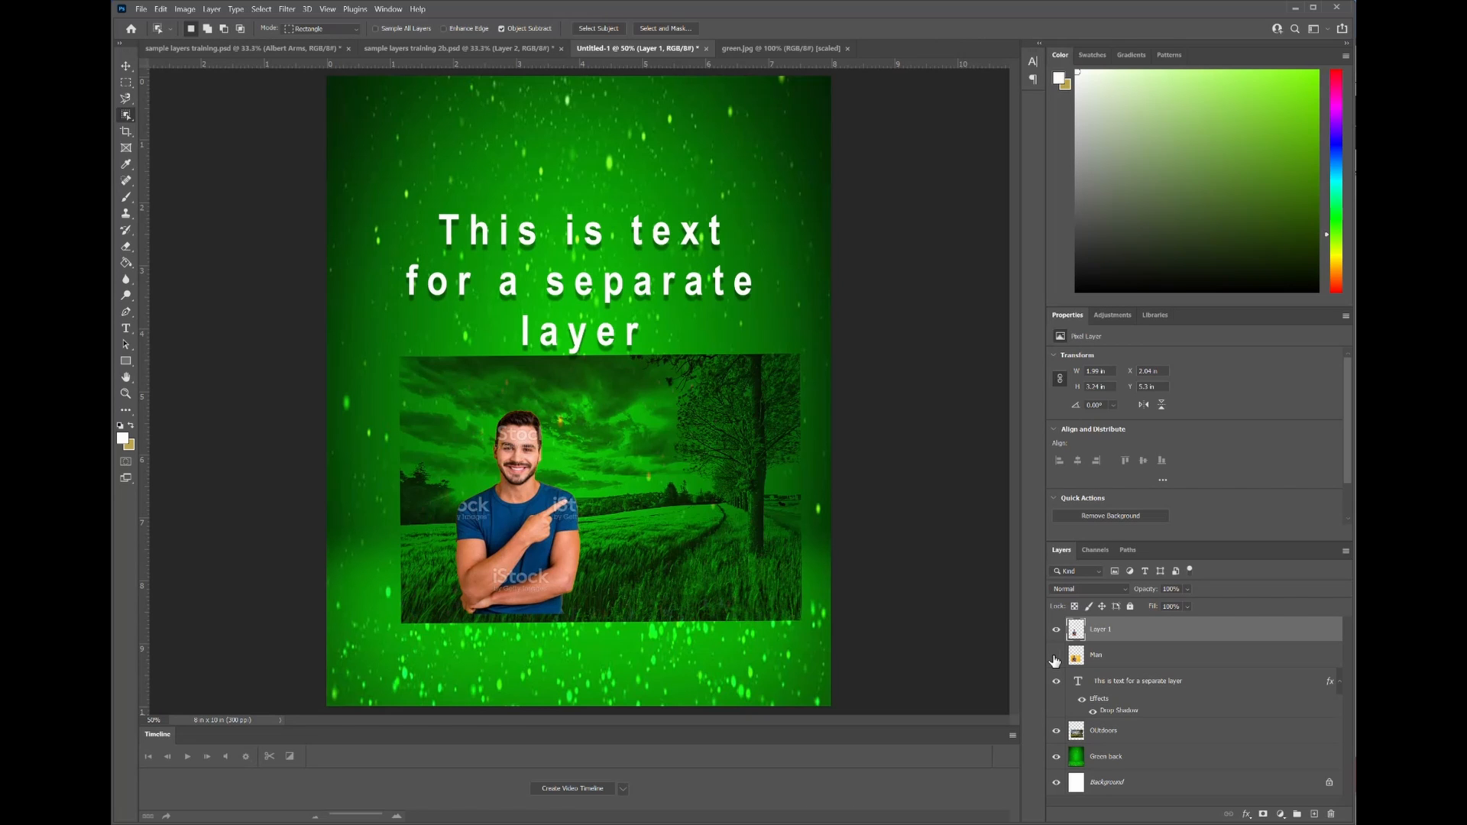
- Toggle the Man layer's visibility, leaving it hidden, and move the cut-out man to the meadow photo's lower-left corner
{"action": "left_click", "coordinate": [1055, 656]}
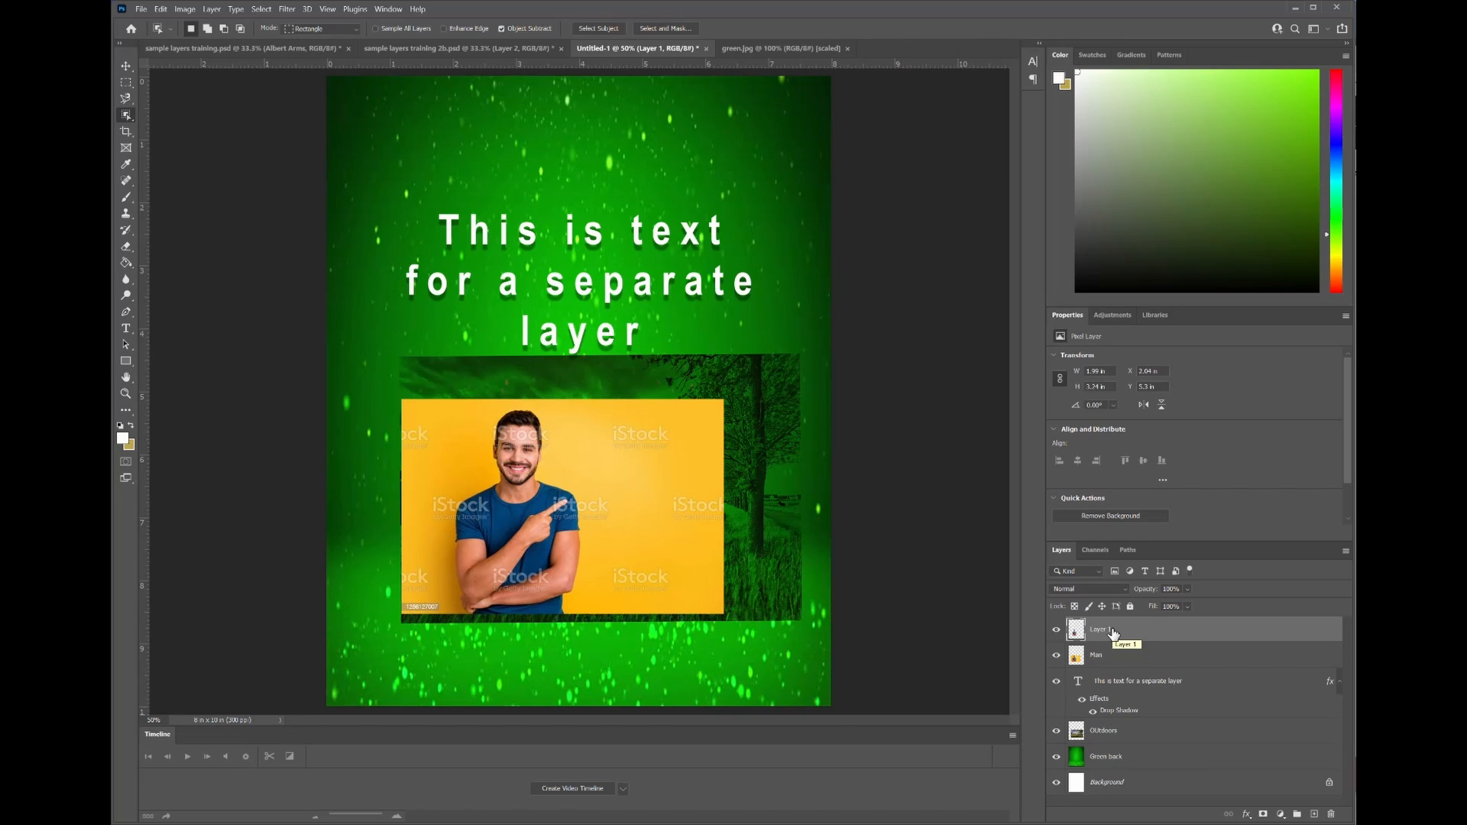
{"action": "left_click", "coordinate": [1055, 659]}
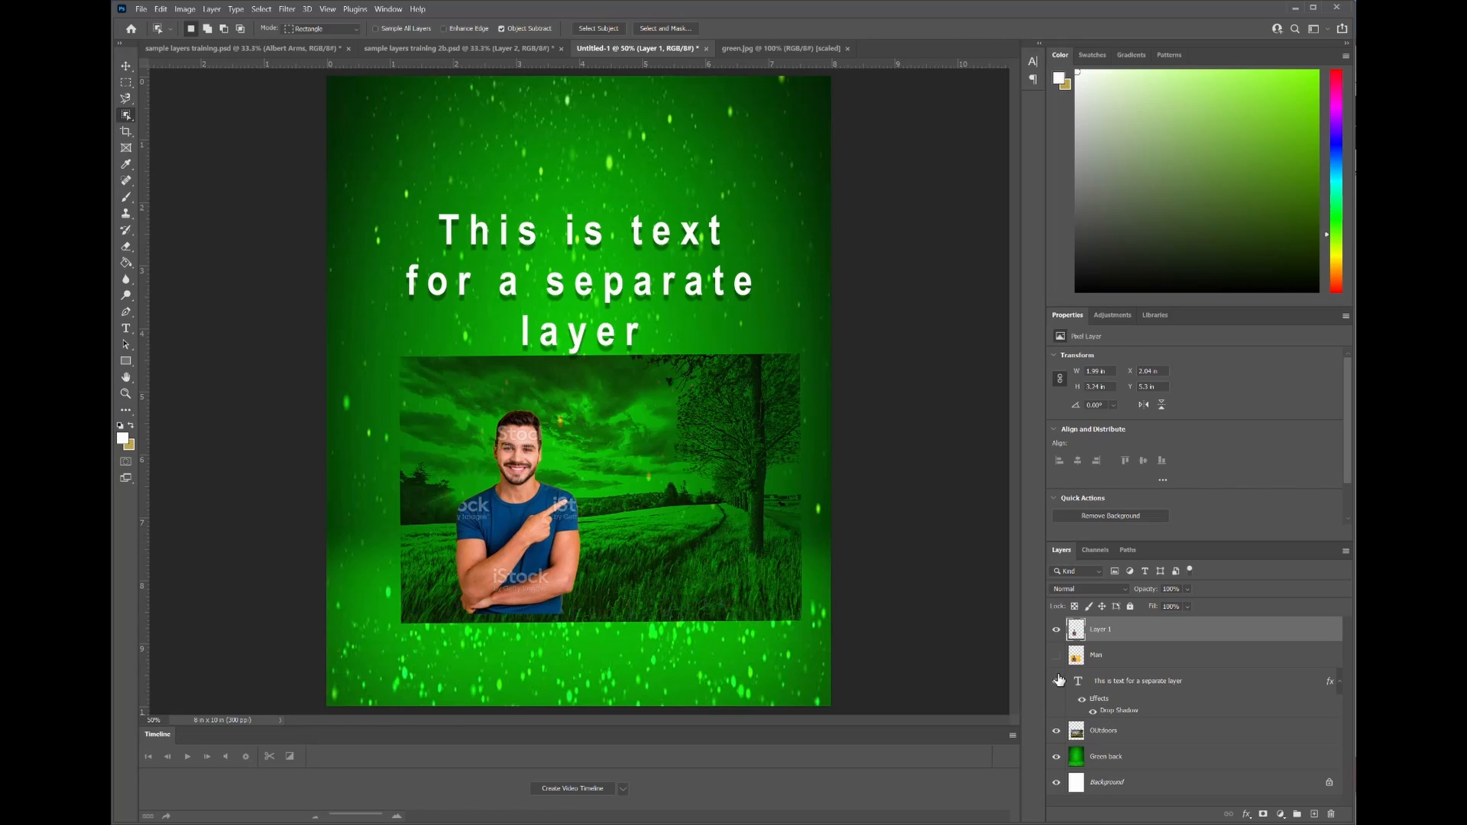
{"action": "left_click", "coordinate": [126, 67]}
{"action": "left_click_drag", "start_coordinate": [508, 502], "coordinate": [452, 507]}
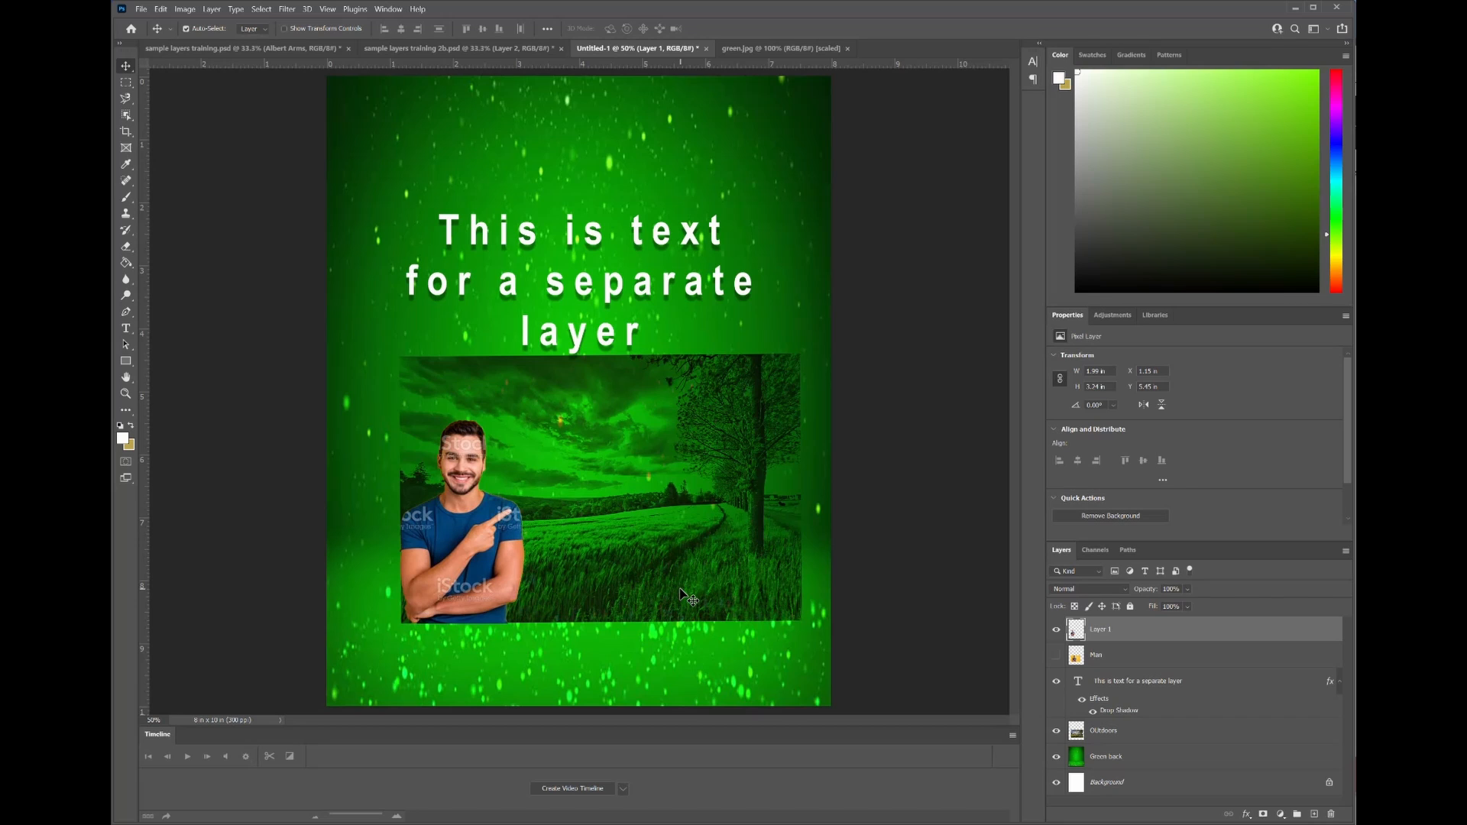
- Hide the cut-out layer, show the Man layer again, and select the man on it with Select Subject
{"action": "left_click", "coordinate": [1055, 631]}
{"action": "left_click", "coordinate": [1055, 655]}
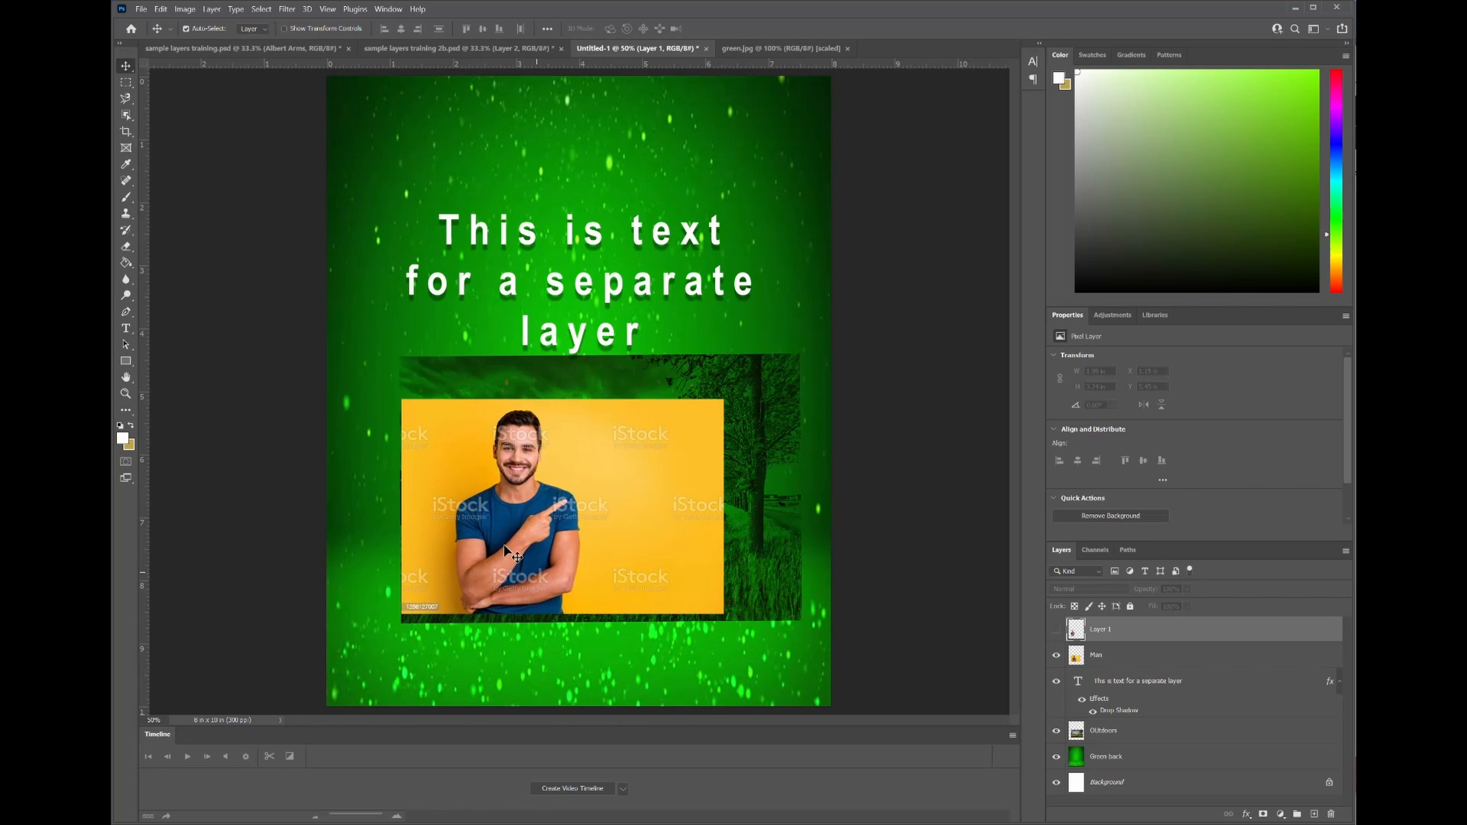
{"action": "left_click", "coordinate": [127, 114]}
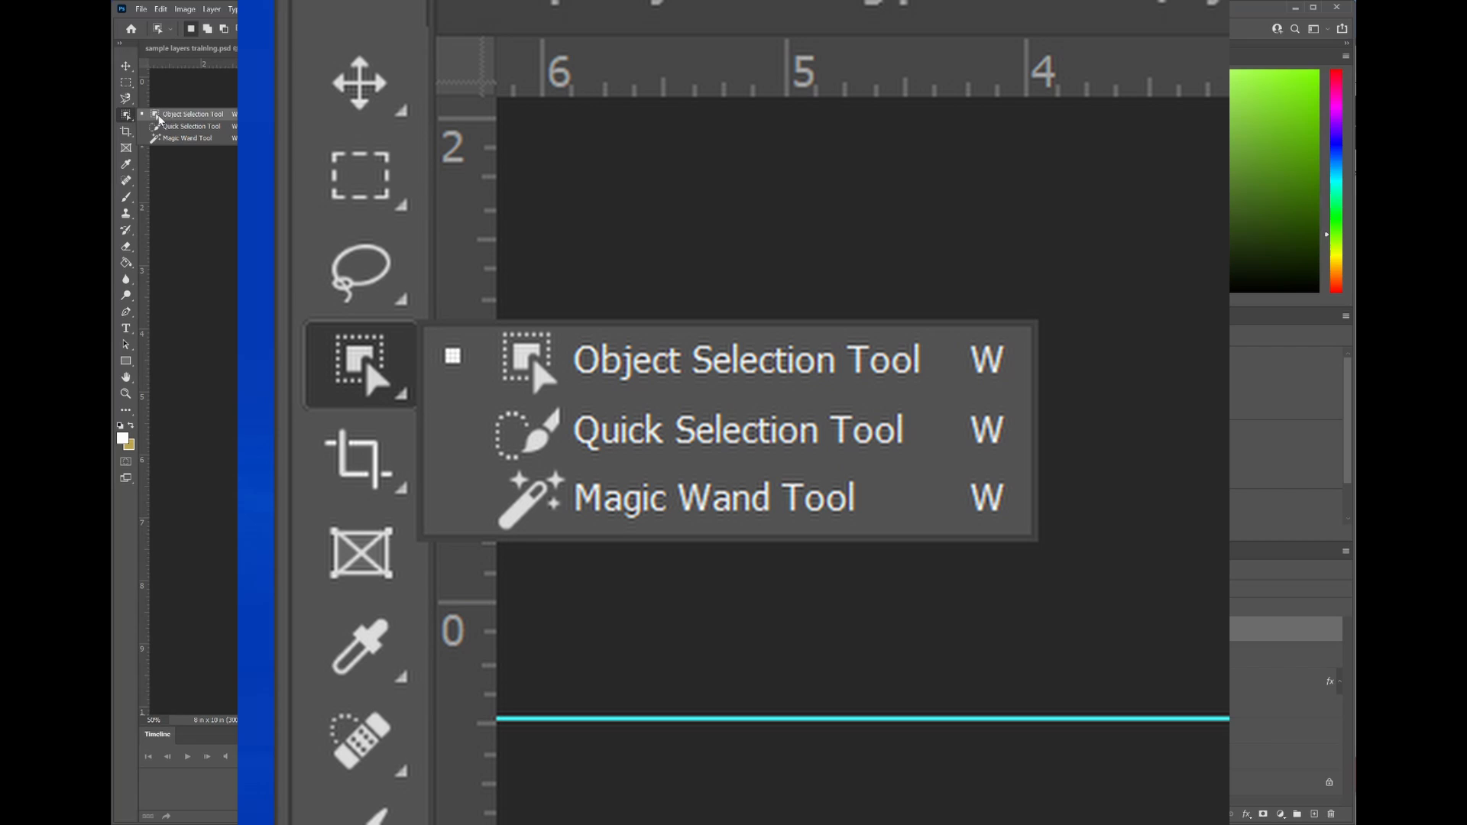
{"action": "left_click", "coordinate": [164, 115]}
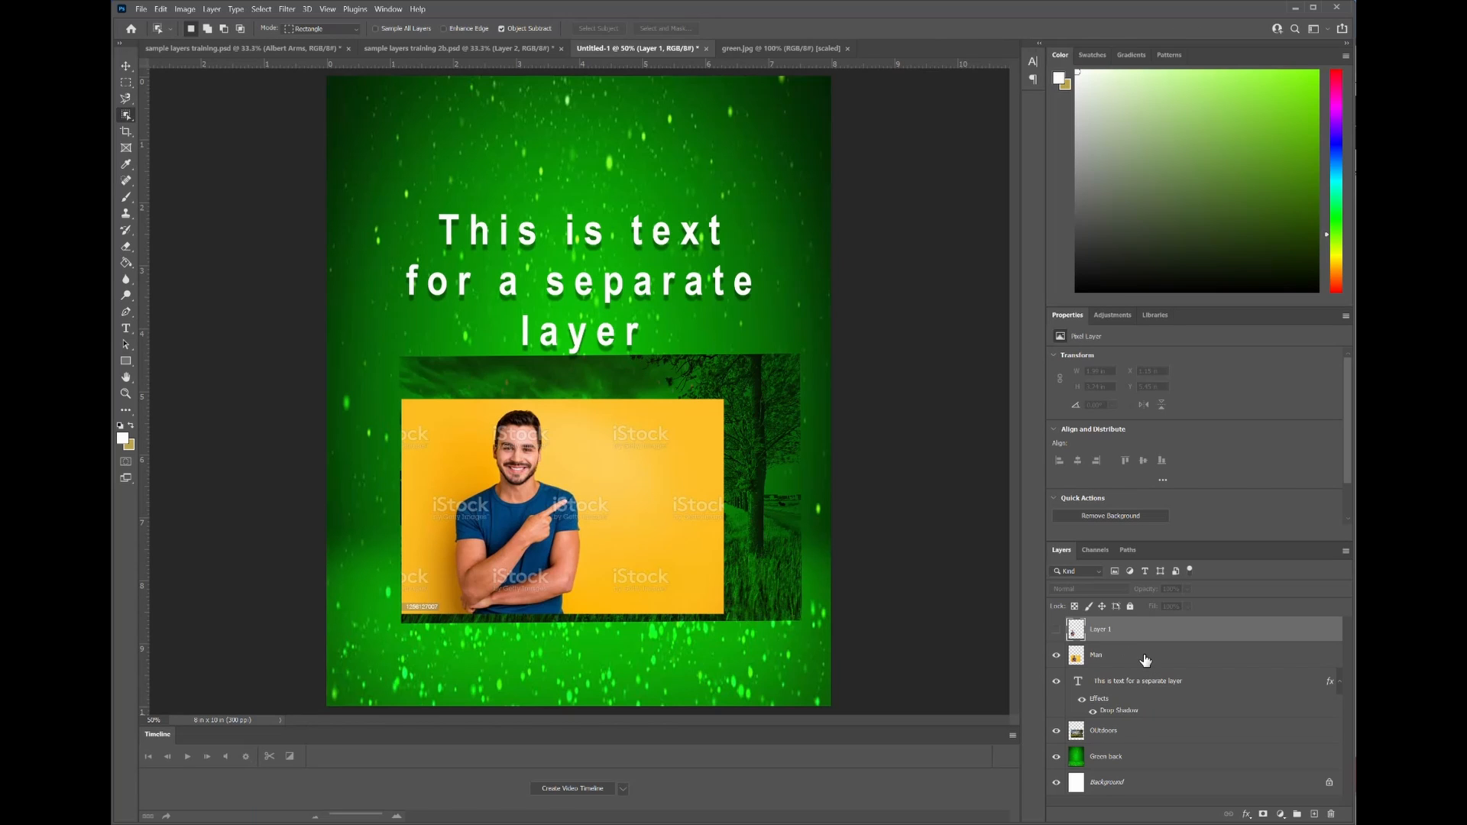
{"action": "left_click", "coordinate": [1145, 657]}
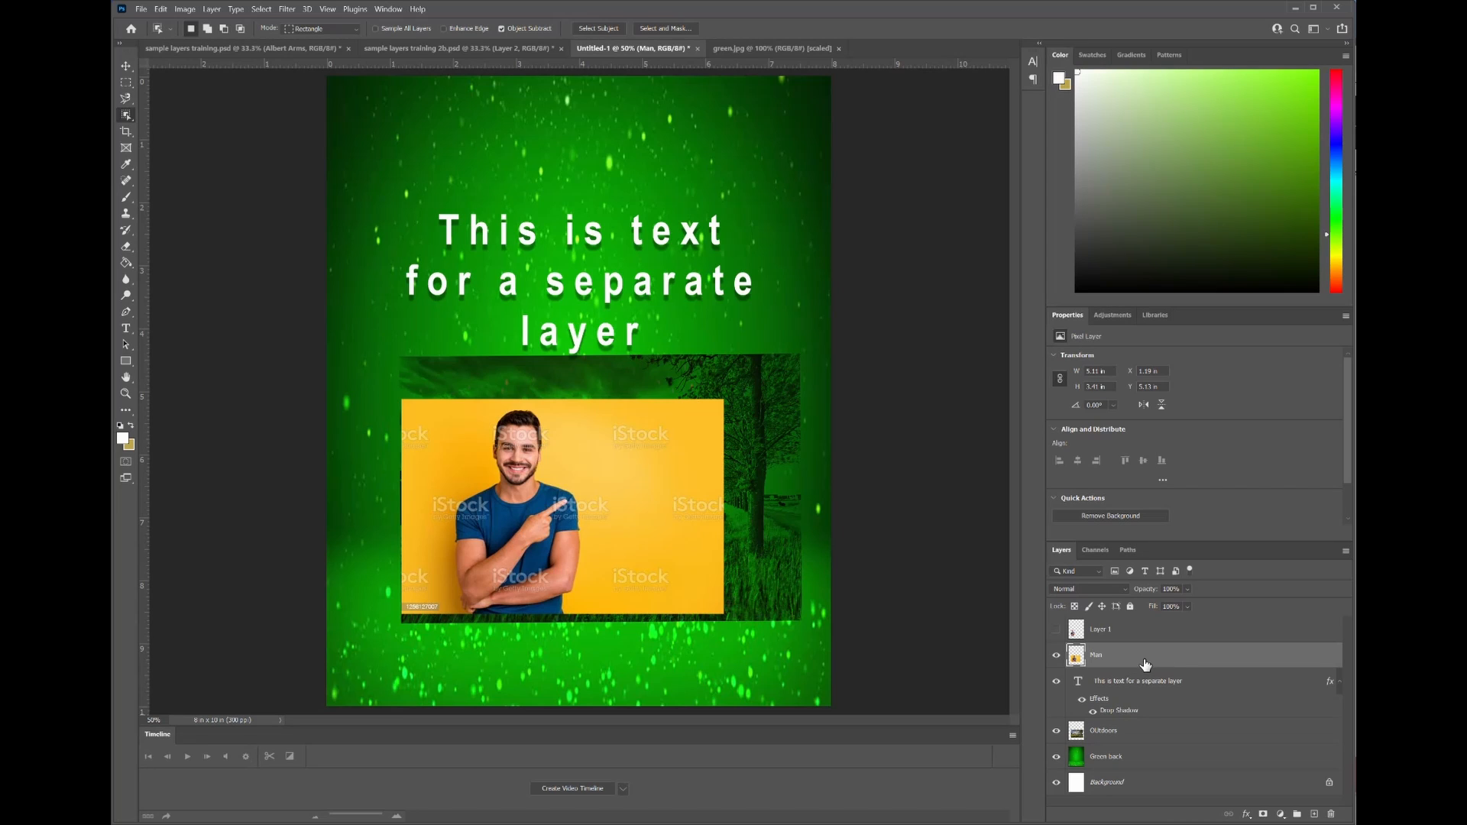
{"action": "left_click", "coordinate": [589, 29]}
- Invert the man selection, erase the yellow background around him on the Man layer with the Eraser Tool, and clear the selection
{"action": "left_click", "coordinate": [260, 9]}
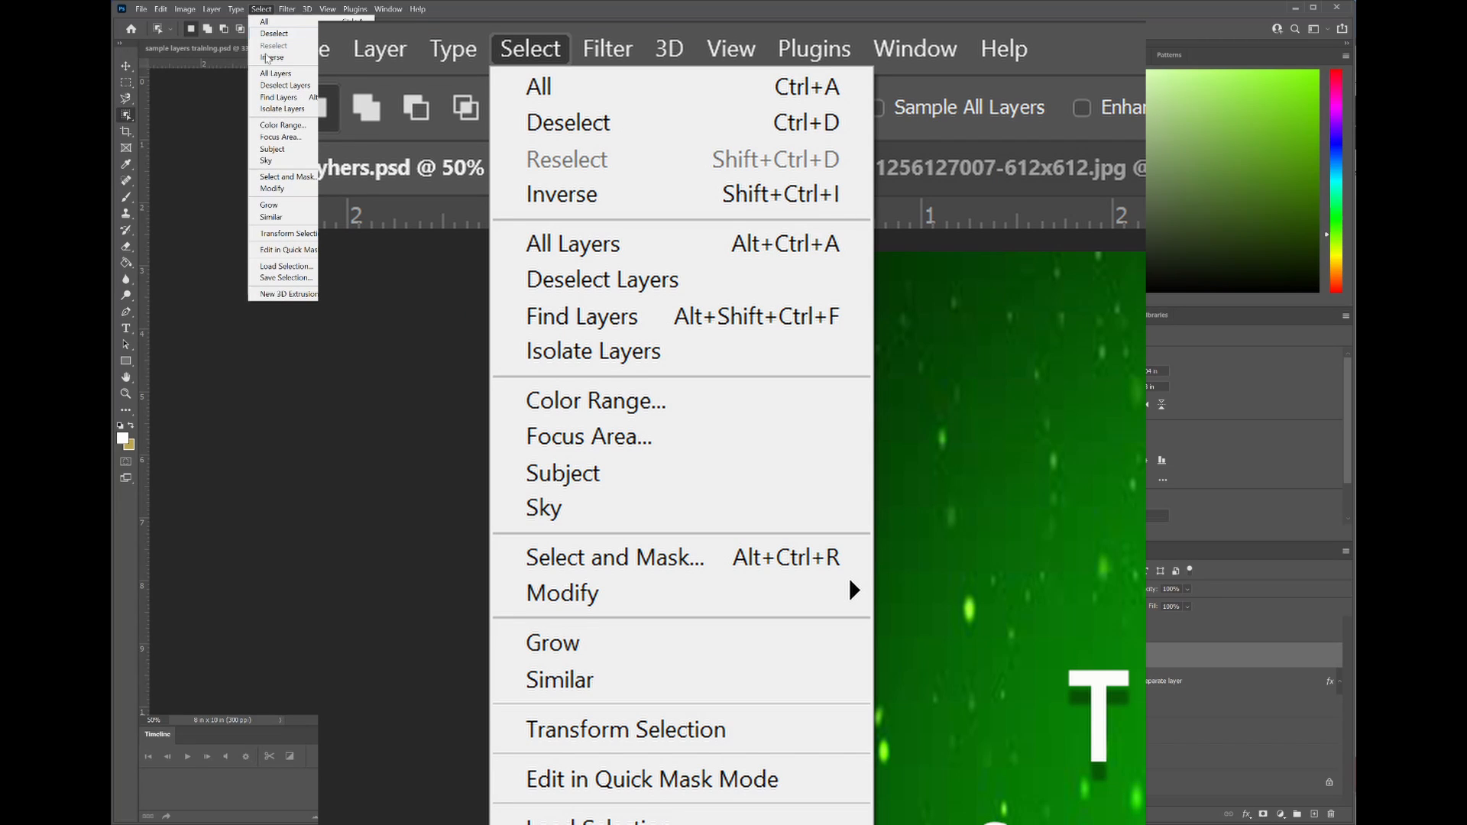
{"action": "left_click", "coordinate": [266, 57]}
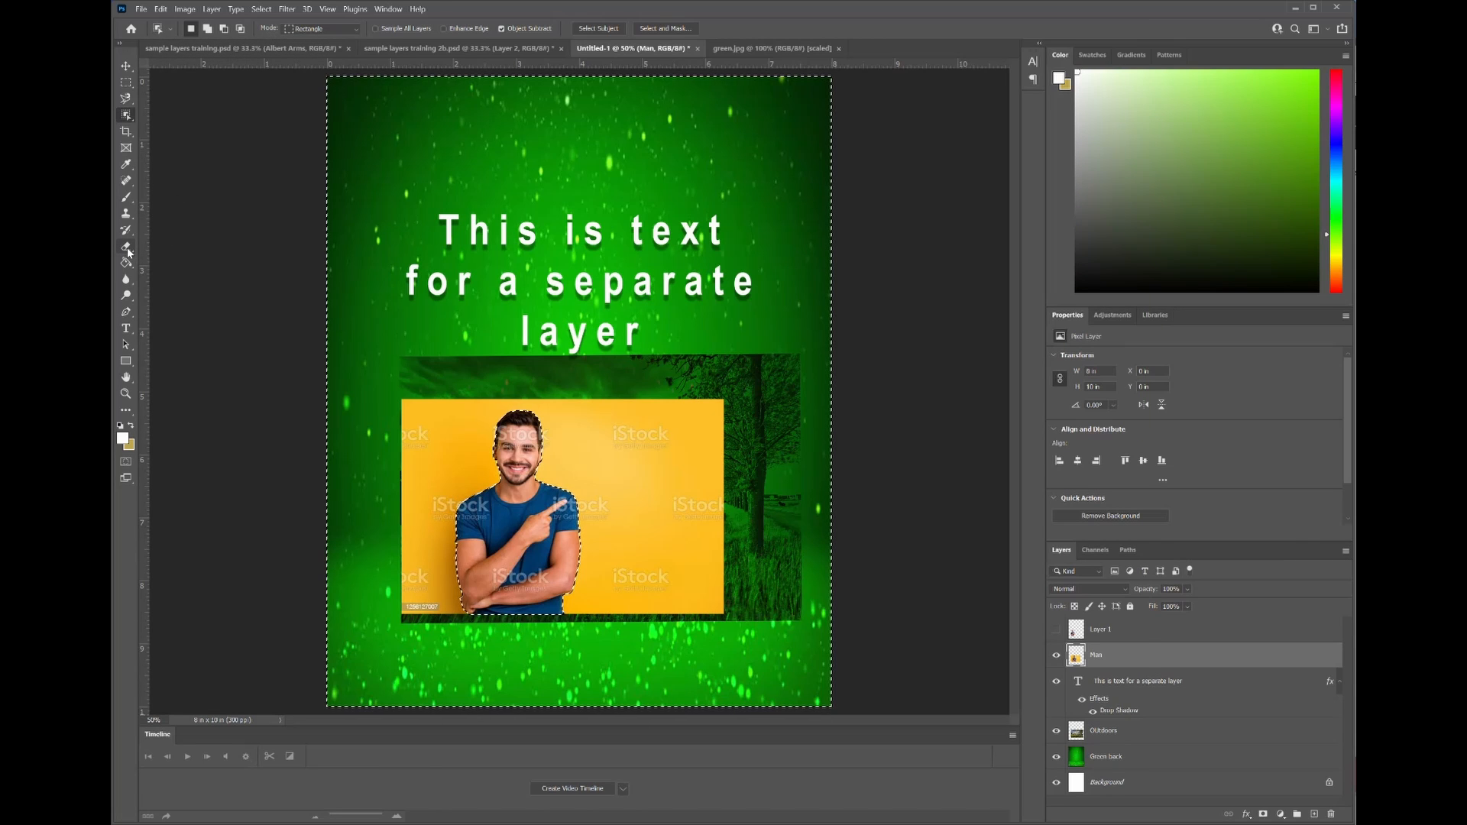
{"action": "right_click", "coordinate": [127, 248]}
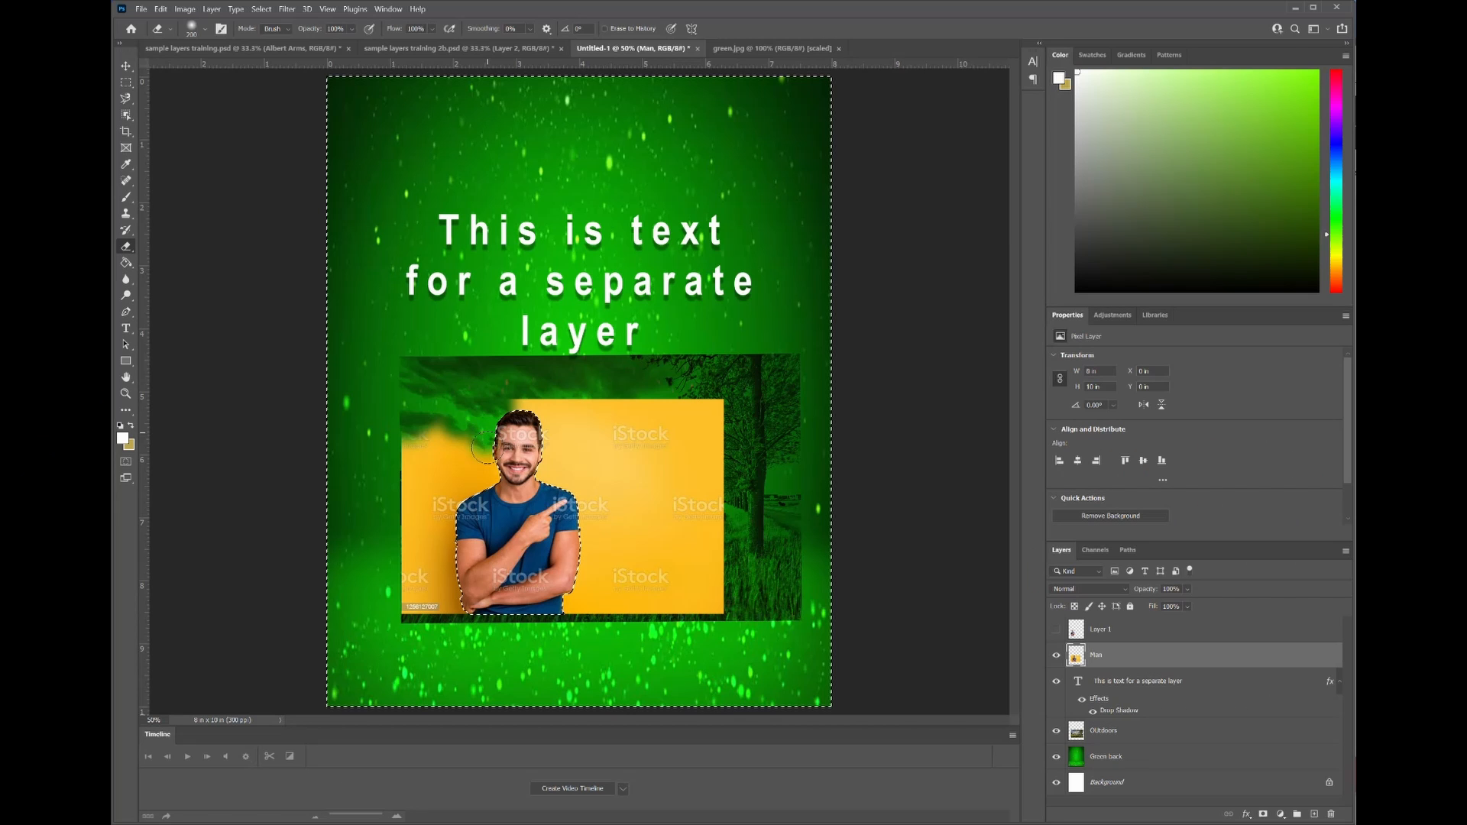
{"action": "mouse_move", "coordinate": [486, 454]}
{"action": "left_mouse_down"}
{"action": "mouse_move", "coordinate": [430, 452]}
{"action": "mouse_move", "coordinate": [442, 427]}
{"action": "mouse_move", "coordinate": [415, 486]}
{"action": "mouse_move", "coordinate": [405, 629]}
{"action": "mouse_move", "coordinate": [439, 566]}
{"action": "mouse_move", "coordinate": [442, 610]}
{"action": "mouse_move", "coordinate": [427, 550]}
{"action": "mouse_move", "coordinate": [438, 494]}
{"action": "mouse_move", "coordinate": [508, 441]}
{"action": "mouse_move", "coordinate": [518, 377]}
{"action": "mouse_move", "coordinate": [451, 445]}
{"action": "left_mouse_up"}
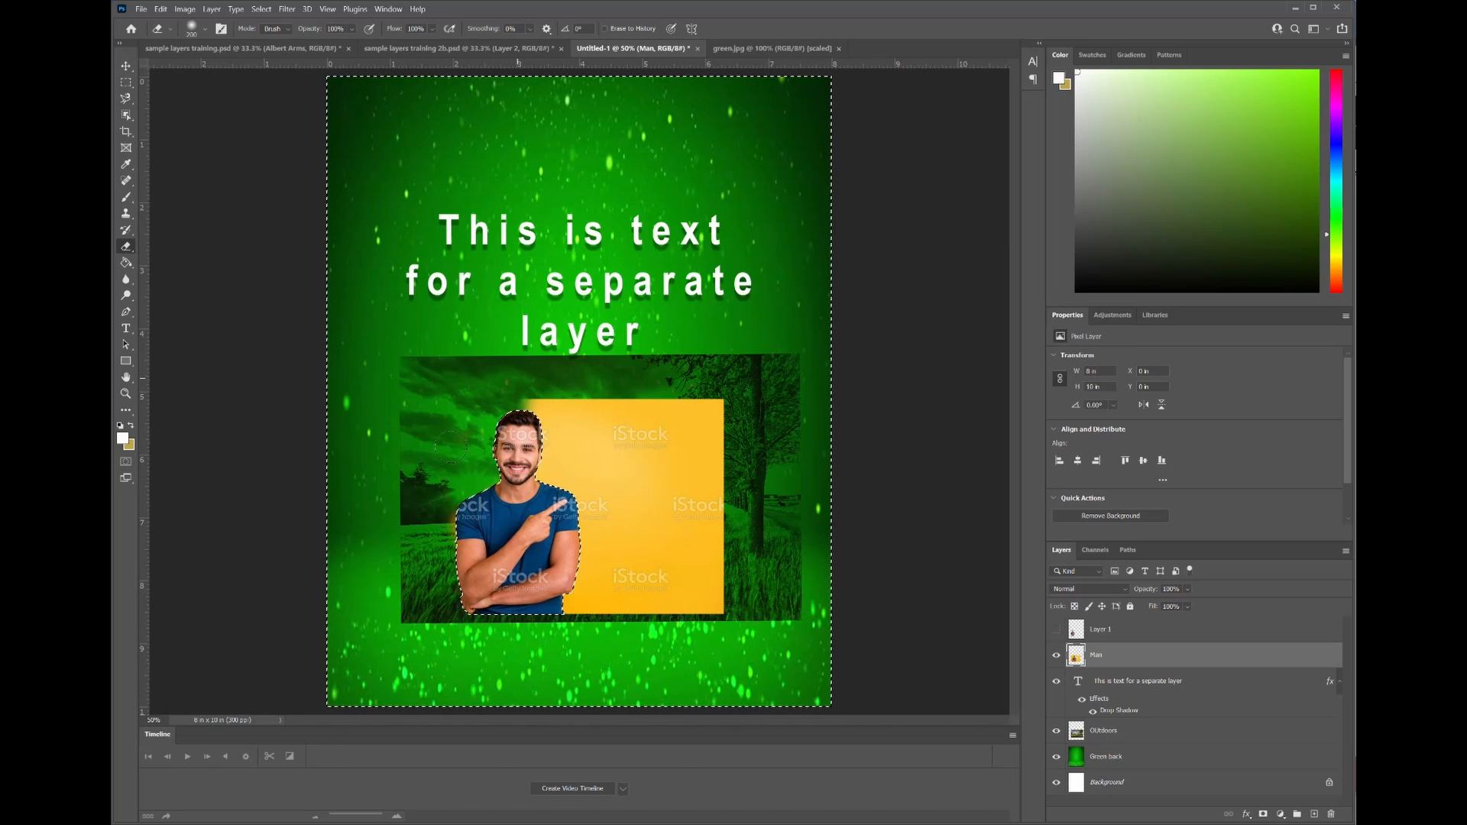
{"action": "left_click_drag", "start_coordinate": [428, 509], "coordinate": [449, 528]}
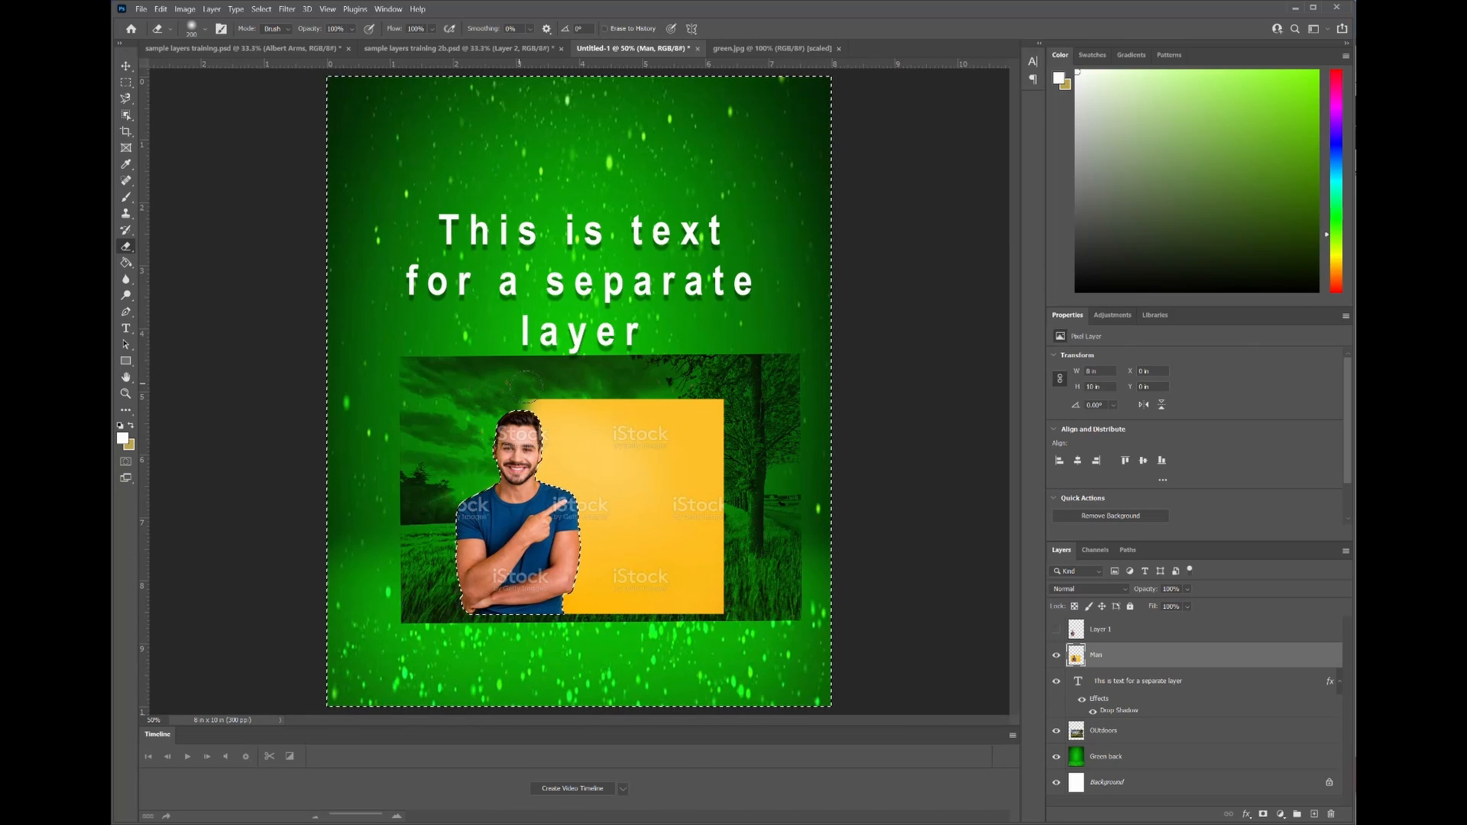
{"action": "mouse_move", "coordinate": [520, 387]}
{"action": "left_mouse_down"}
{"action": "mouse_move", "coordinate": [577, 424]}
{"action": "mouse_move", "coordinate": [523, 385]}
{"action": "mouse_move", "coordinate": [578, 439]}
{"action": "mouse_move", "coordinate": [576, 467]}
{"action": "mouse_move", "coordinate": [559, 432]}
{"action": "mouse_move", "coordinate": [553, 466]}
{"action": "mouse_move", "coordinate": [616, 531]}
{"action": "mouse_move", "coordinate": [576, 619]}
{"action": "mouse_move", "coordinate": [616, 619]}
{"action": "mouse_move", "coordinate": [635, 589]}
{"action": "left_mouse_up"}
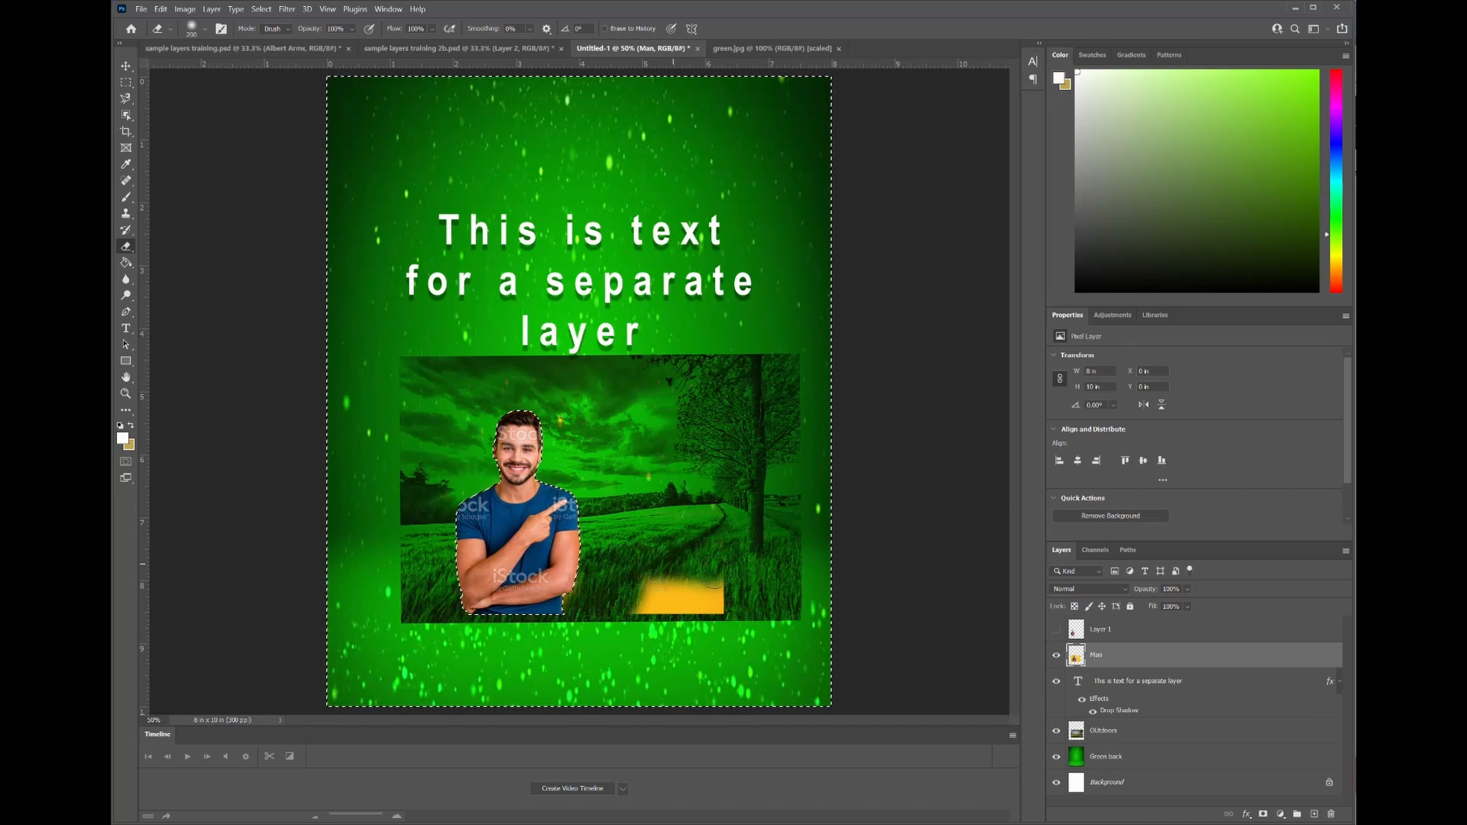
{"action": "mouse_move", "coordinate": [607, 595]}
{"action": "left_mouse_down"}
{"action": "mouse_move", "coordinate": [715, 599]}
{"action": "mouse_move", "coordinate": [650, 610]}
{"action": "left_mouse_up"}
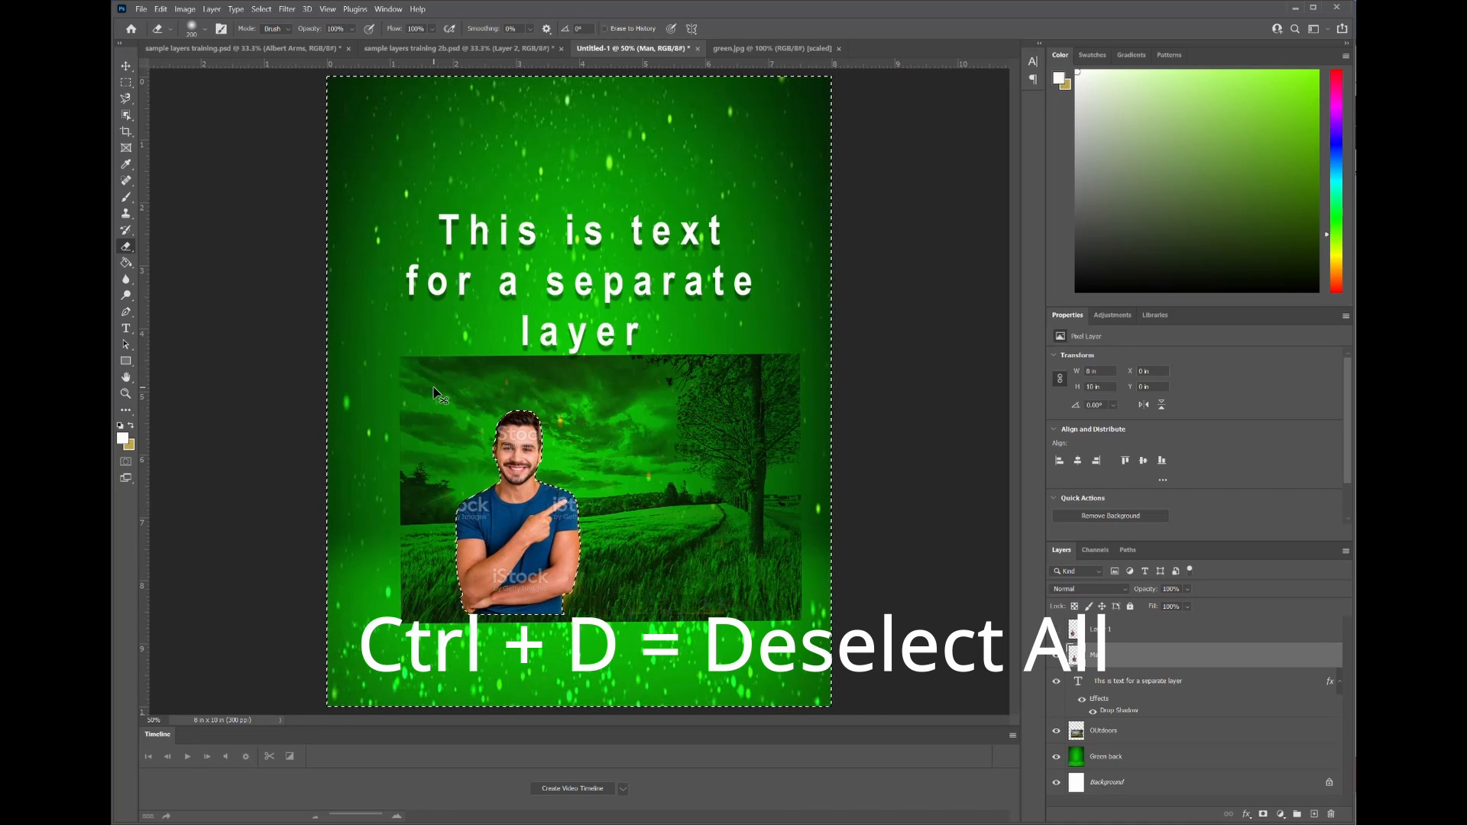
{"action": "key", "text": "ctrl+d"}
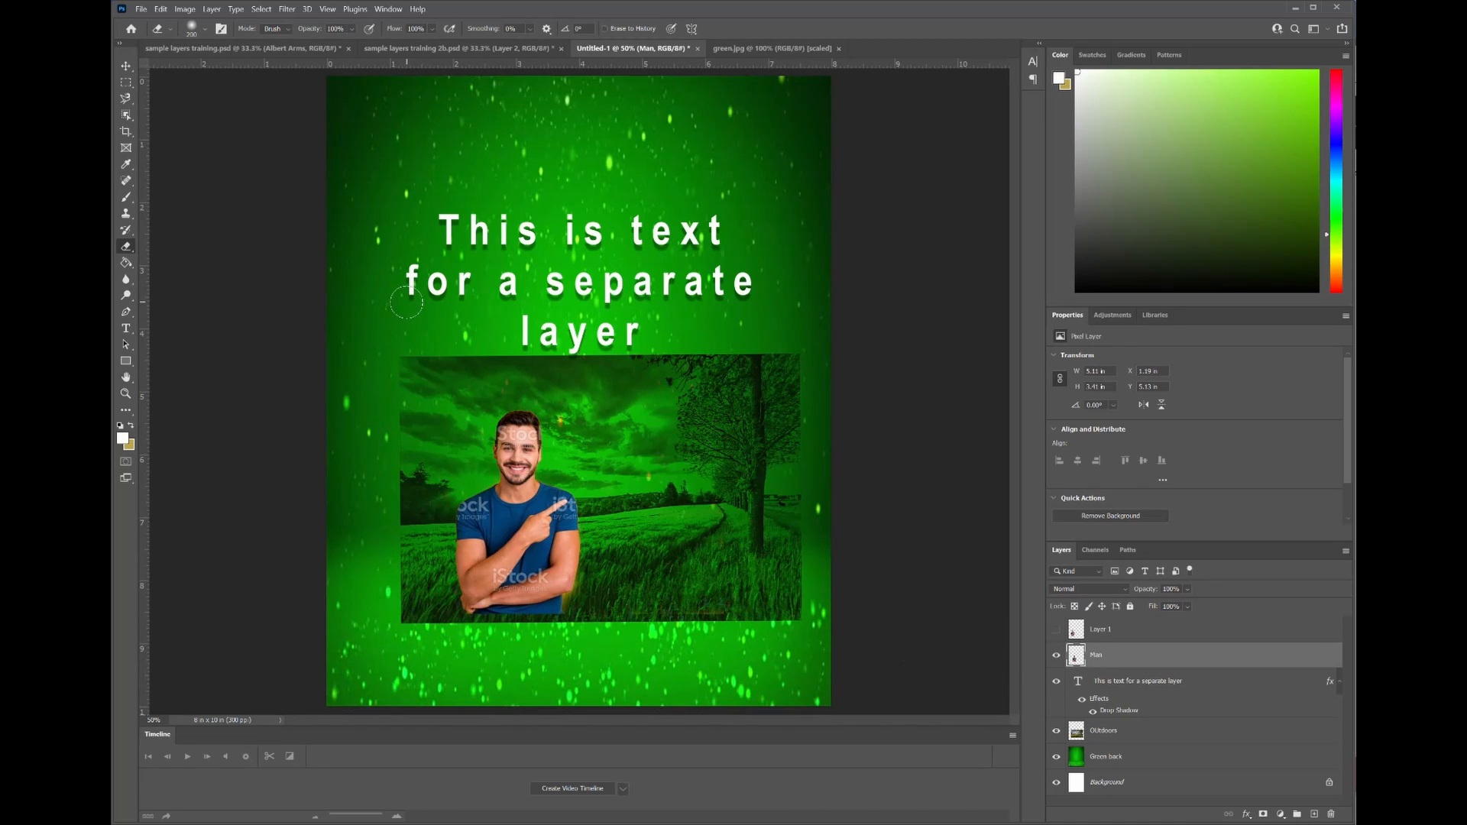
- Show the cut-out on Layer 1 and move it up over the beginning of the text with the Move Tool
{"action": "left_click", "coordinate": [126, 66]}
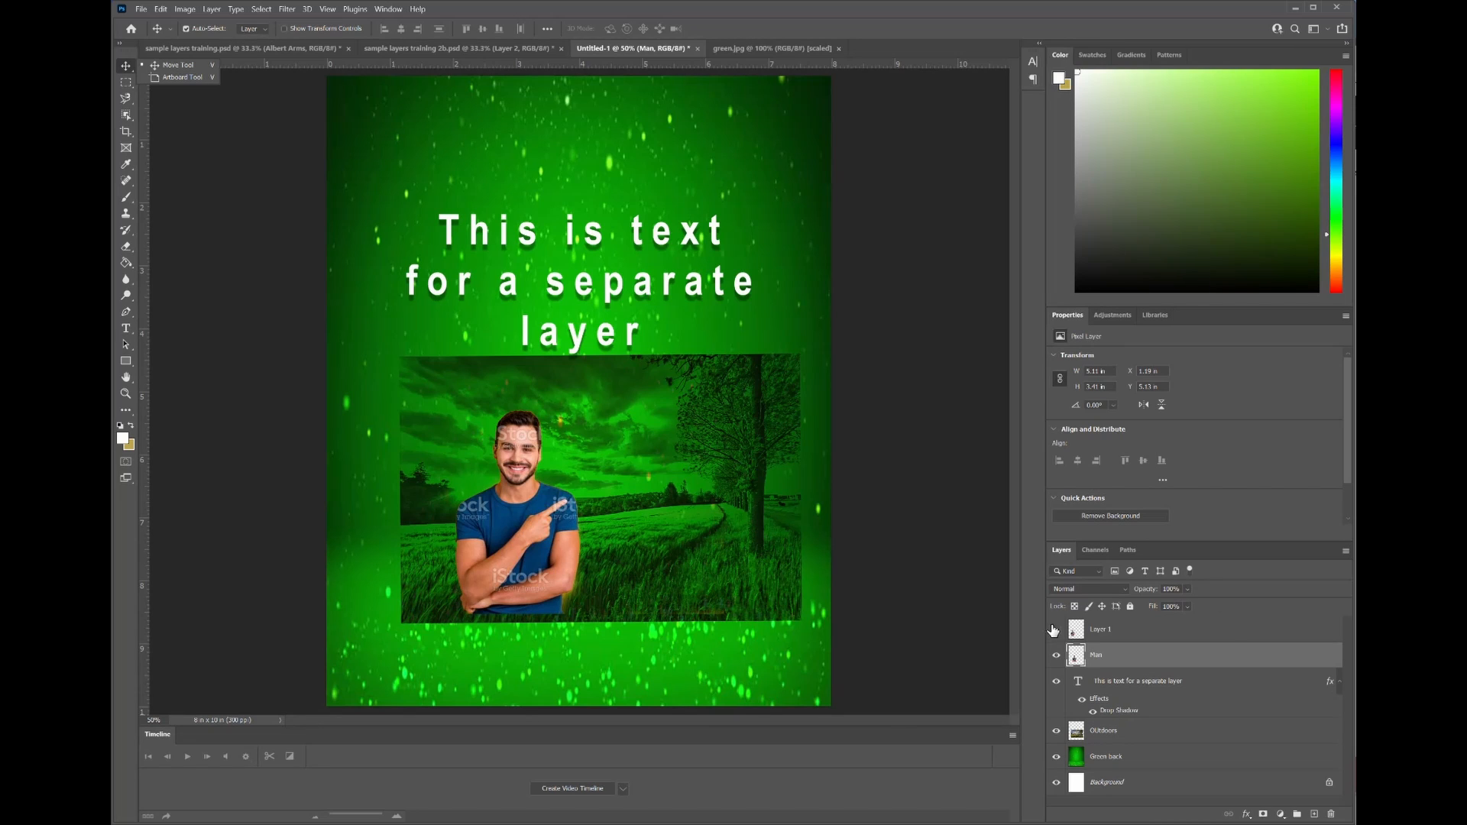
{"action": "left_click", "coordinate": [1142, 628]}
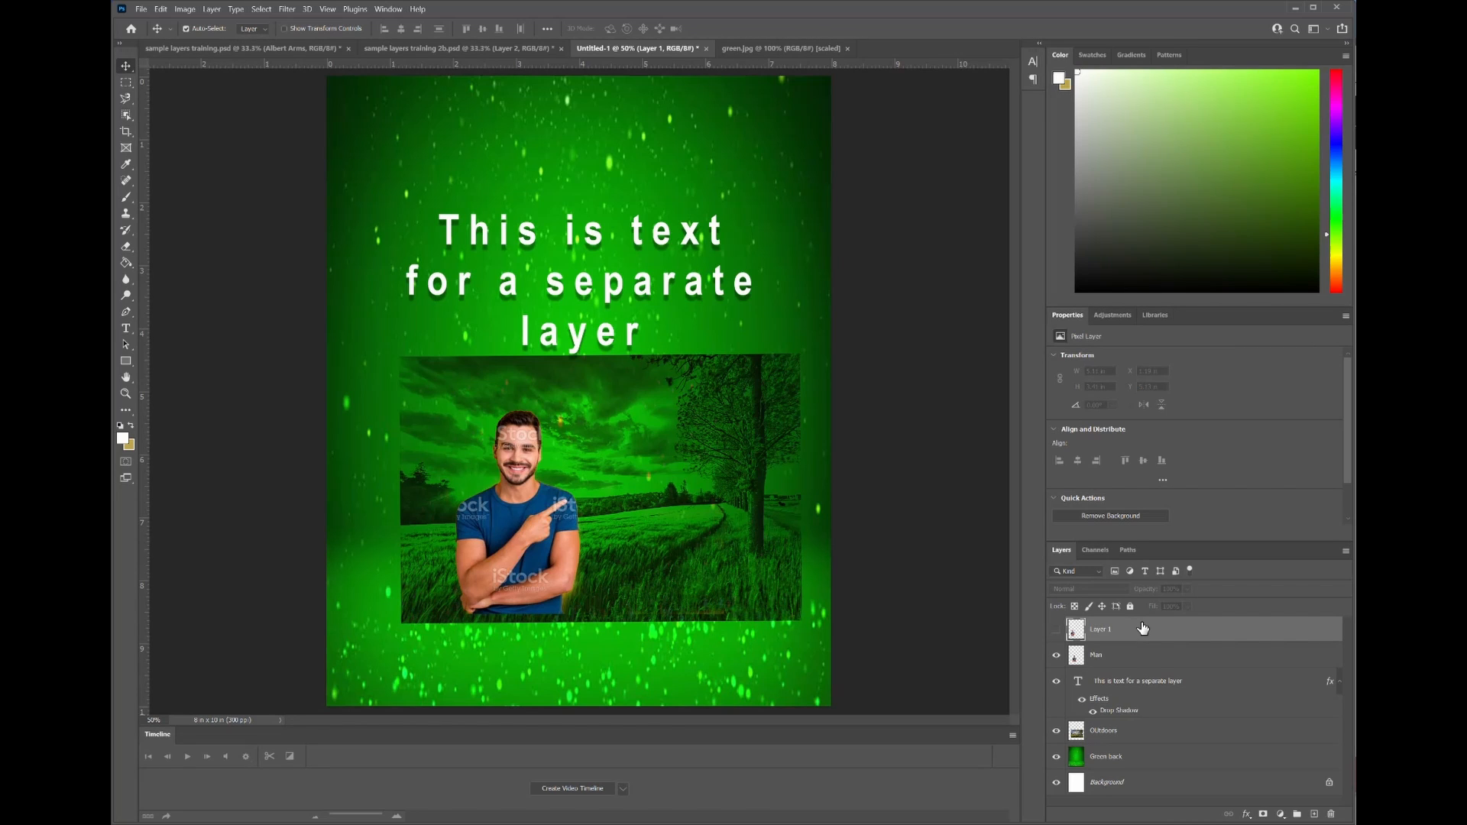
{"action": "left_click_drag", "start_coordinate": [537, 498], "coordinate": [477, 263]}
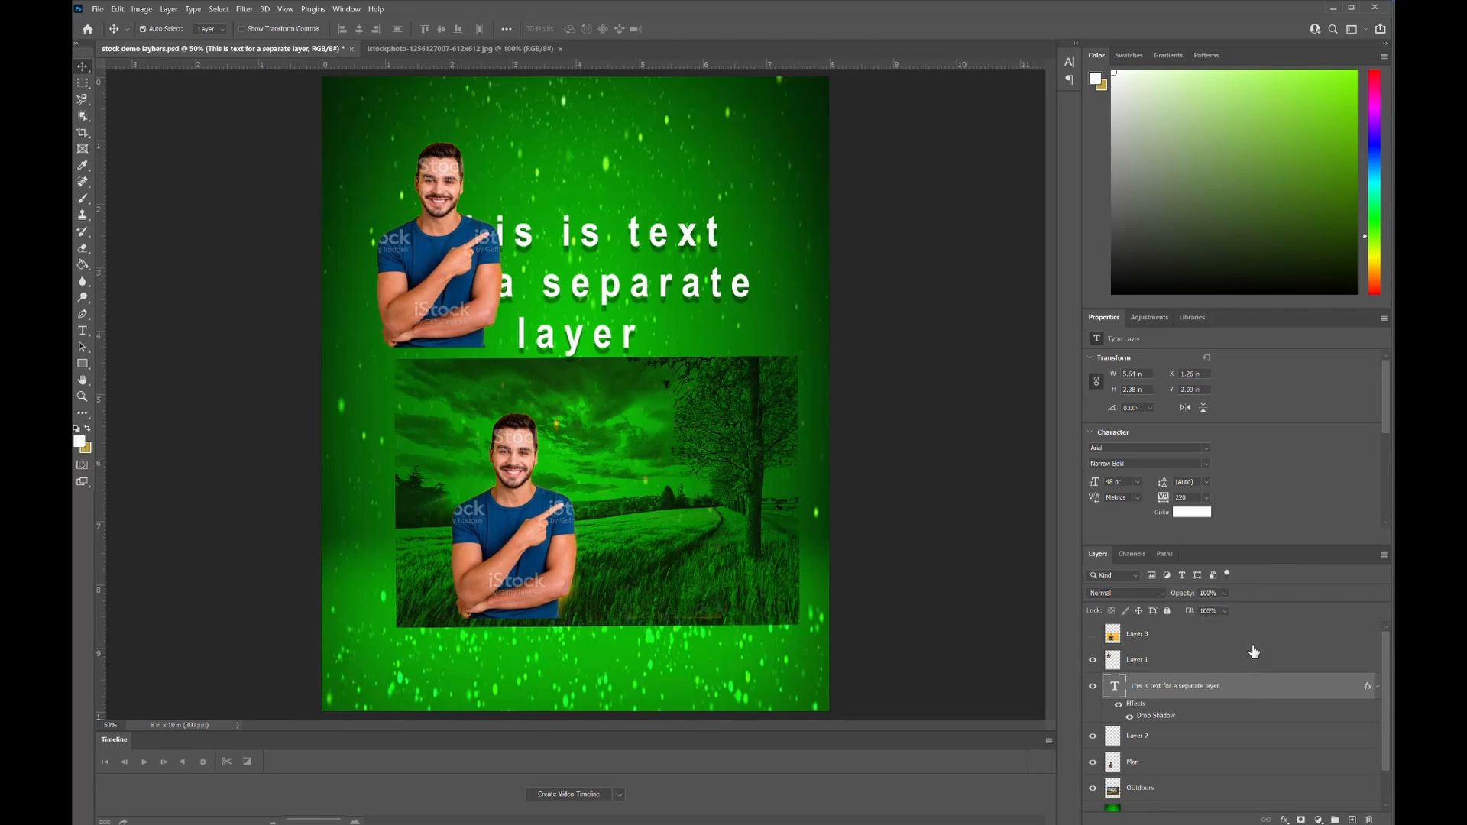
- Reorder the layer stack by moving the text layer above Layer 1 and the Green back layer above the Outdoors layer
{"action": "left_click_drag", "start_coordinate": [1232, 692], "coordinate": [1231, 652]}
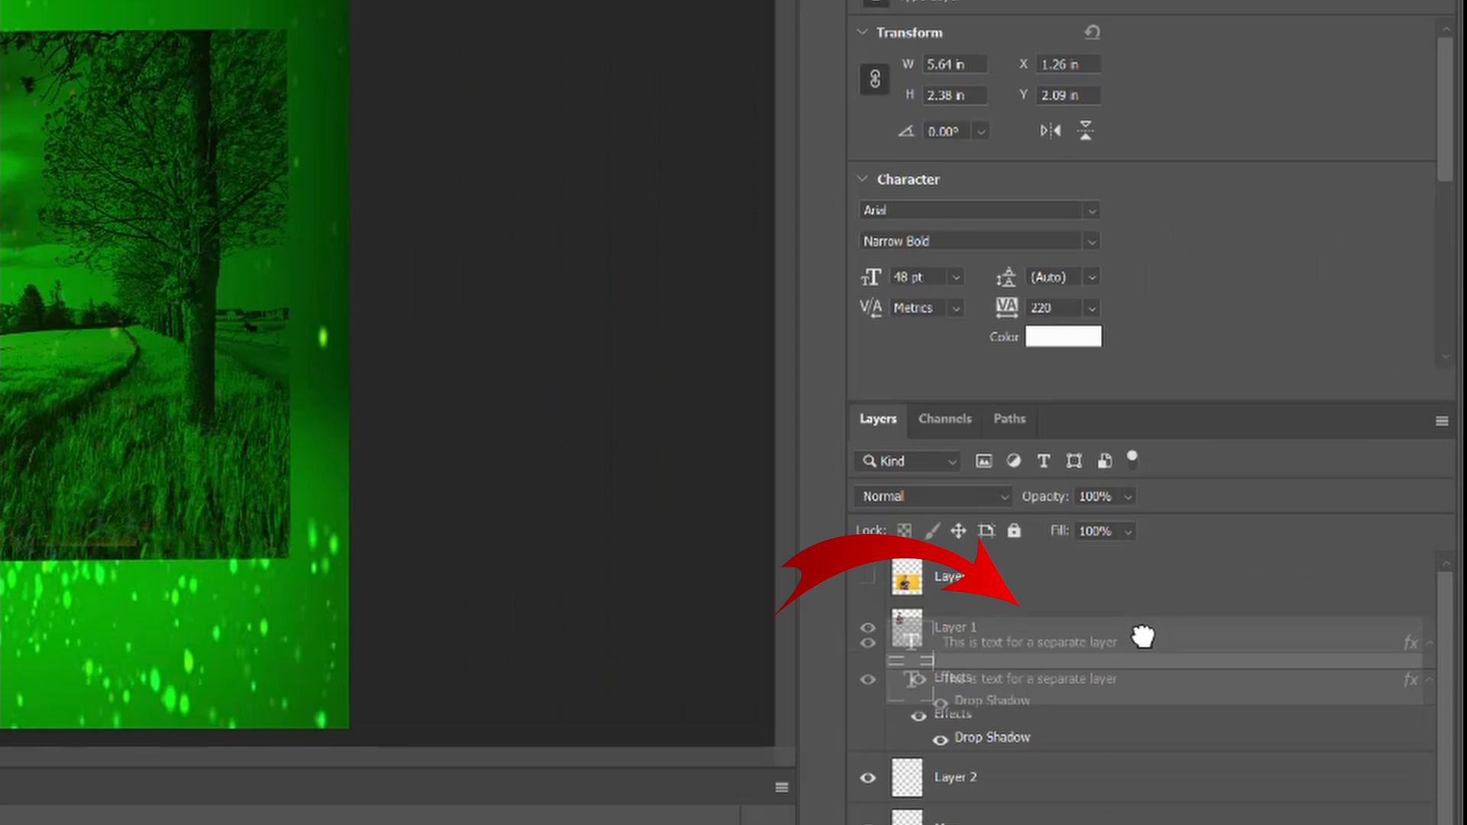
{"action": "left_click_drag", "start_coordinate": [1143, 617], "coordinate": [1143, 609]}
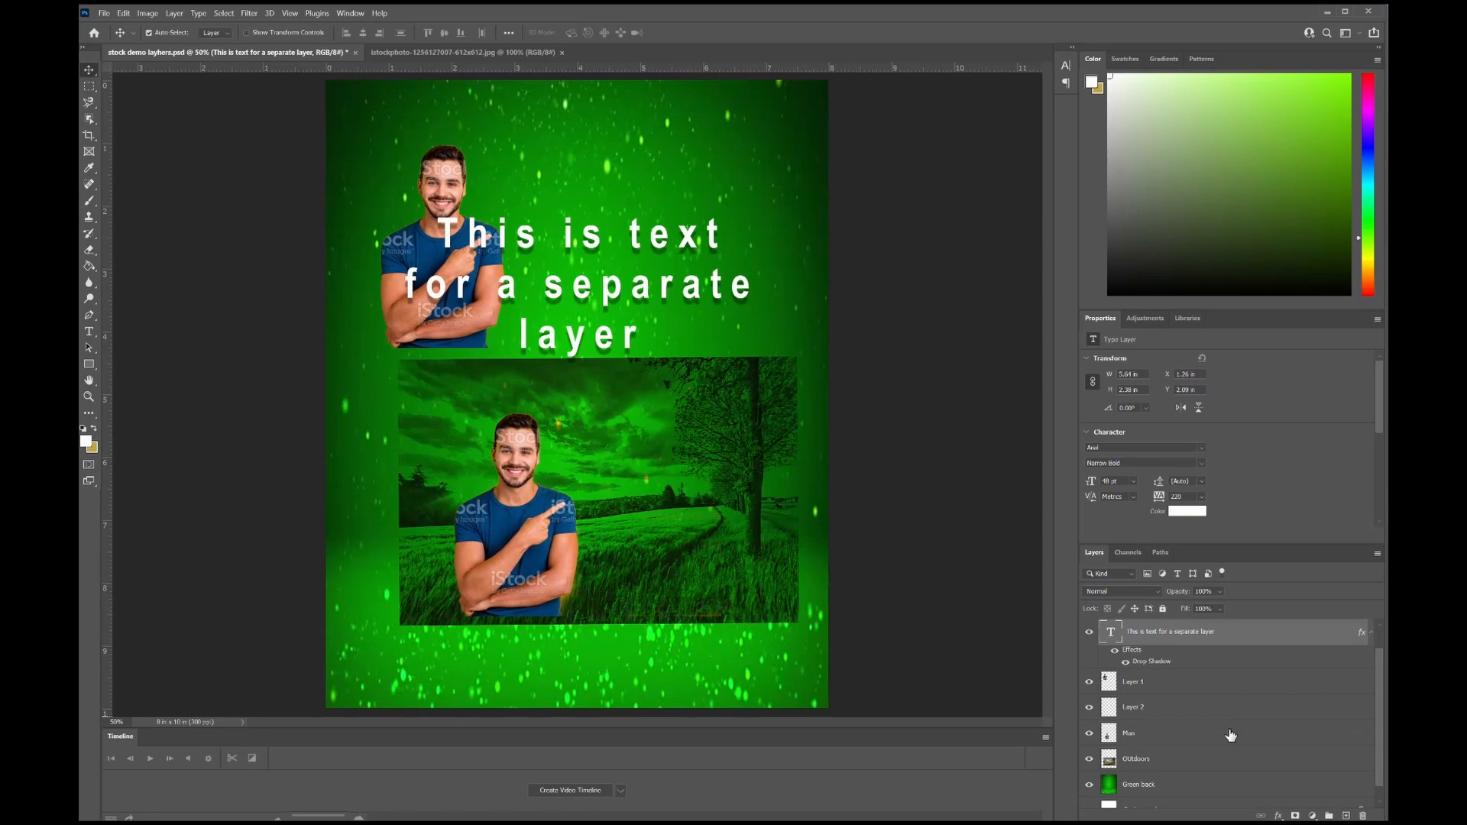
{"action": "scroll", "coordinate": [1231, 734], "scroll_direction": "down", "scroll_amount": 1}
{"action": "left_click_drag", "start_coordinate": [1207, 787], "coordinate": [1204, 755]}
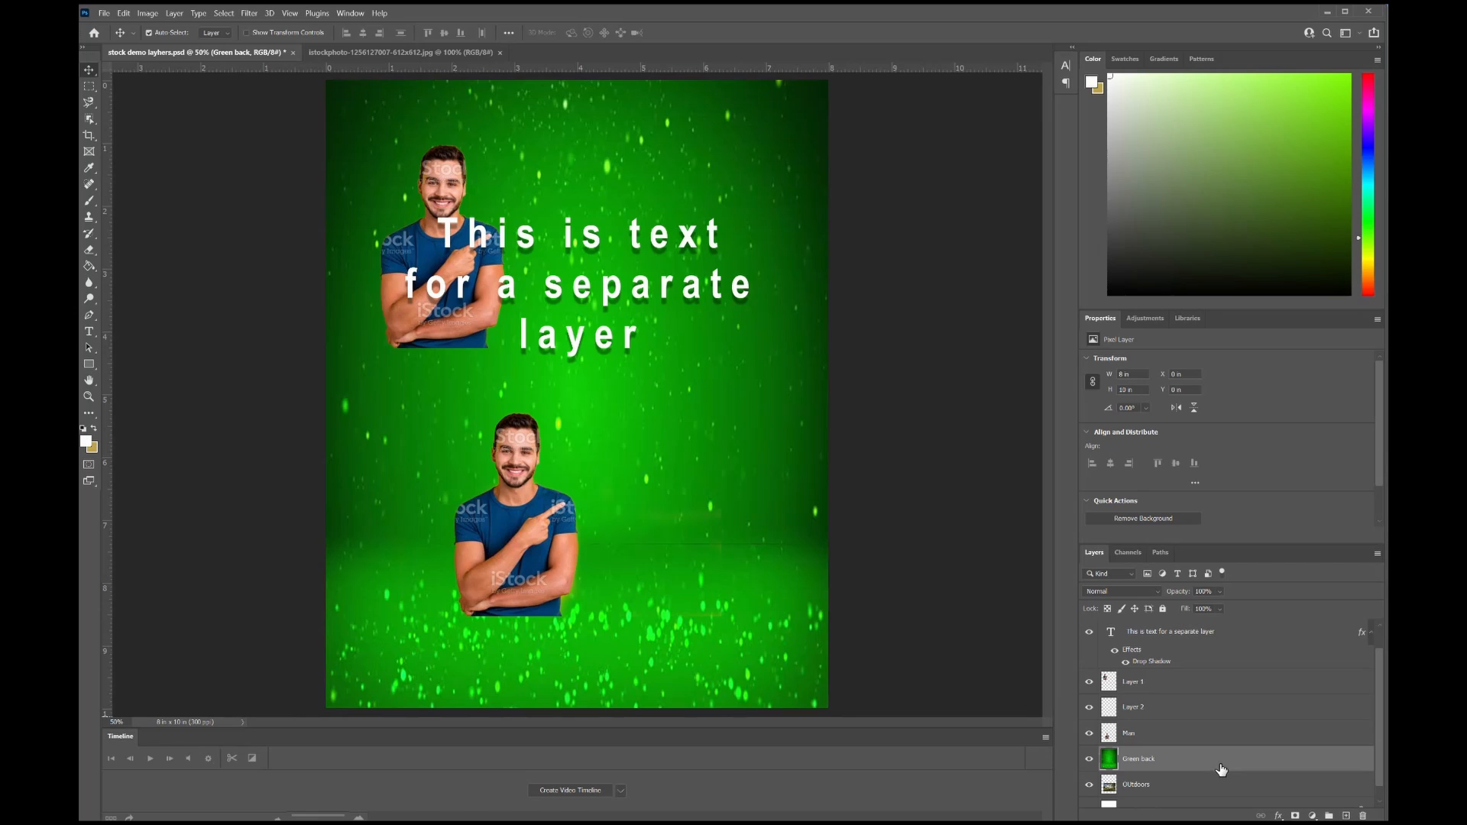
{"action": "left_click_drag", "start_coordinate": [1221, 770], "coordinate": [1210, 763]}
{"action": "left_click", "coordinate": [1211, 792]}
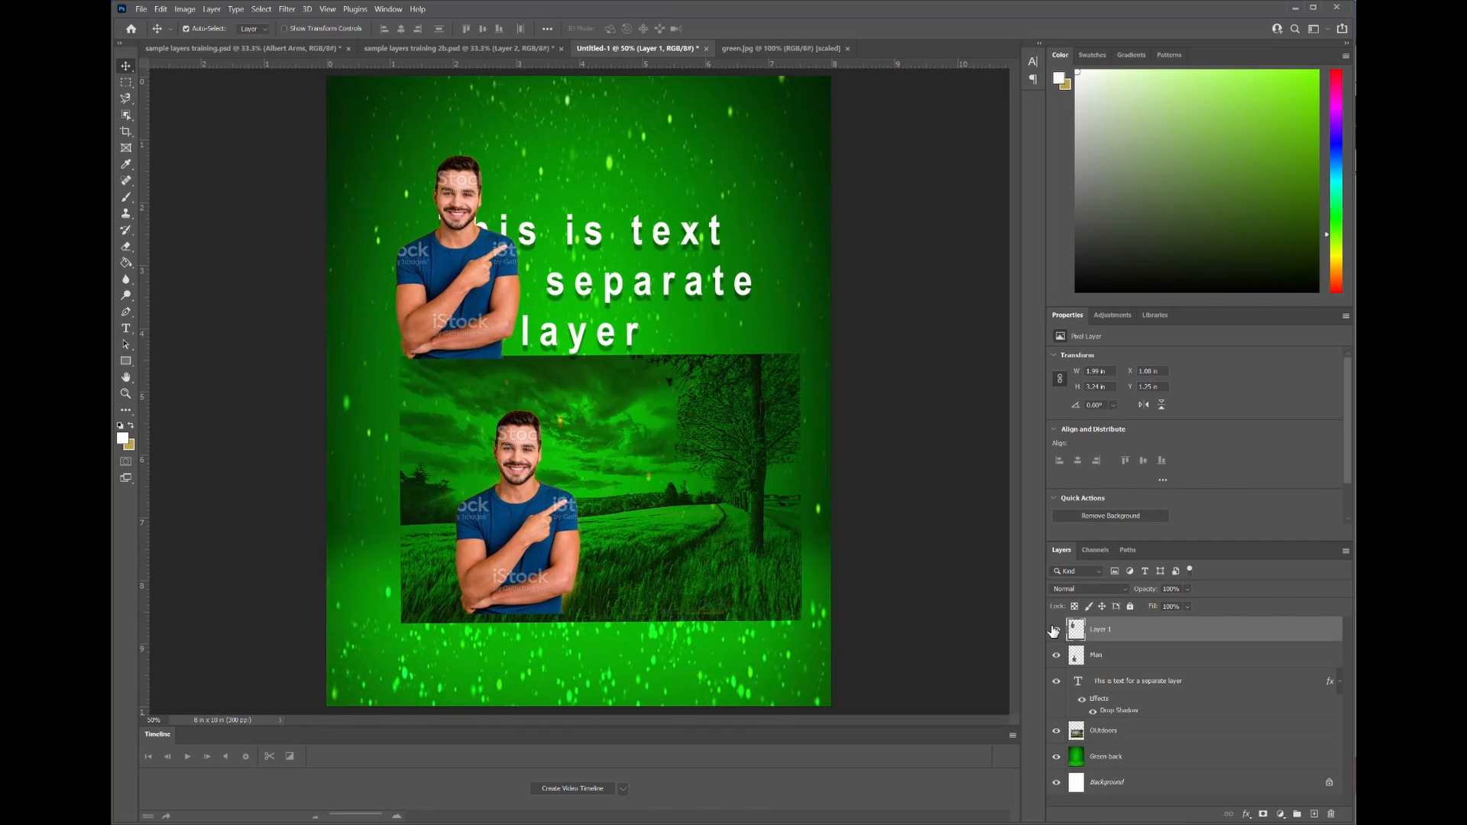
- Hide Layer 1, the duplicate cut-out man over the text, in the Untitled-1 document
{"action": "left_click", "coordinate": [1056, 629]}
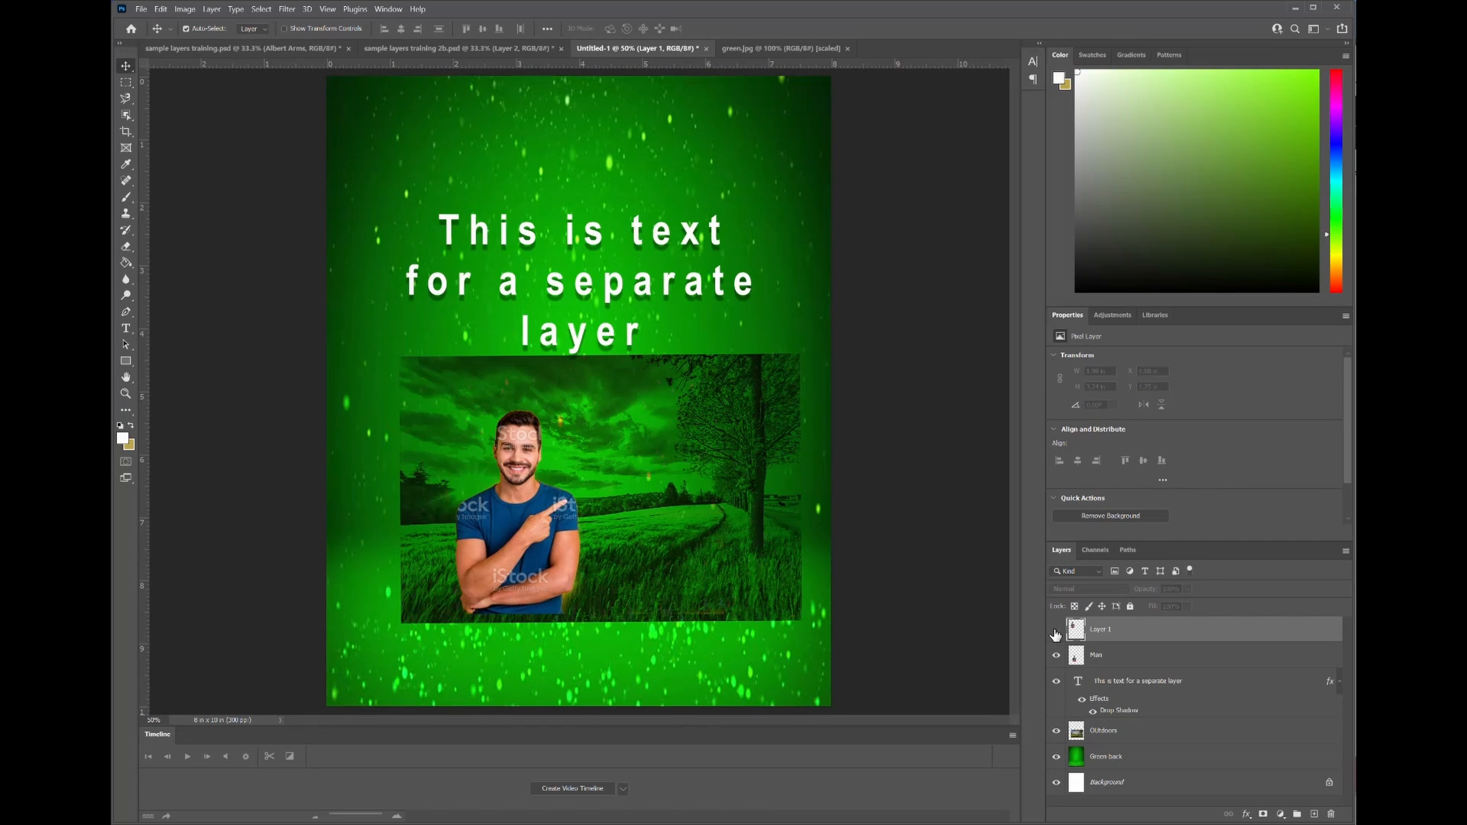